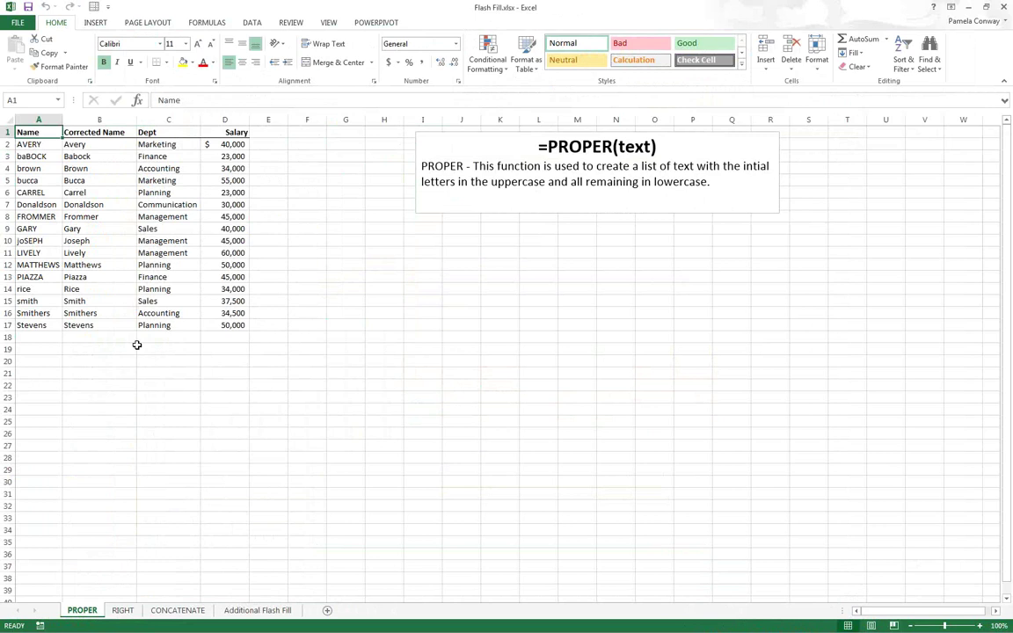
Begin selecting the original names in column A of the PROPER sheet.
click(38, 144)
Select the Name and Corrected Name columns, then shift the PROPER explanation box slightly left and down.
drag(38, 145, 37, 337)
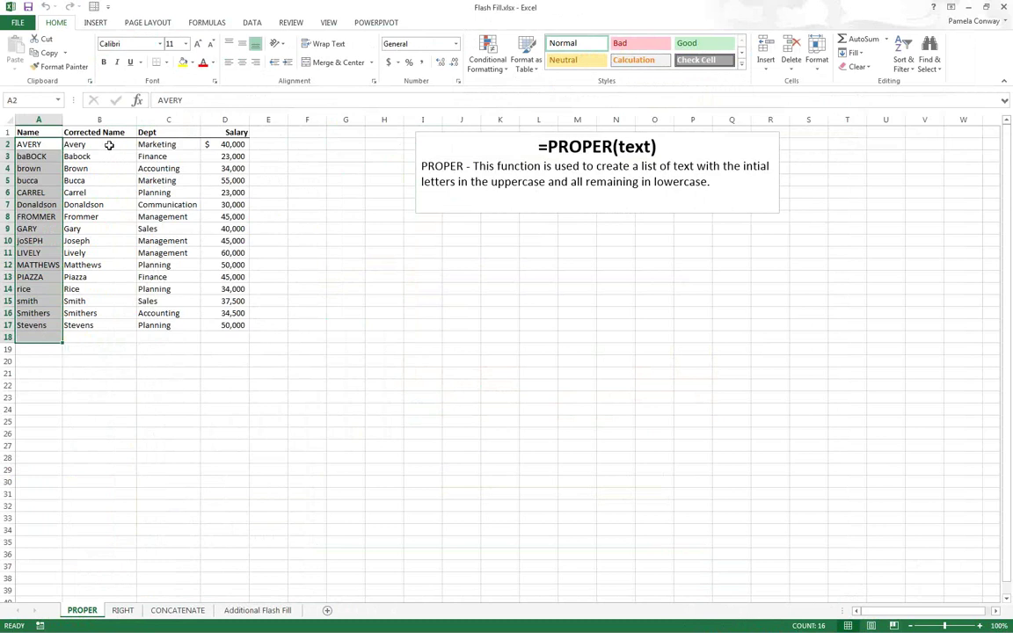
drag(106, 144, 108, 328)
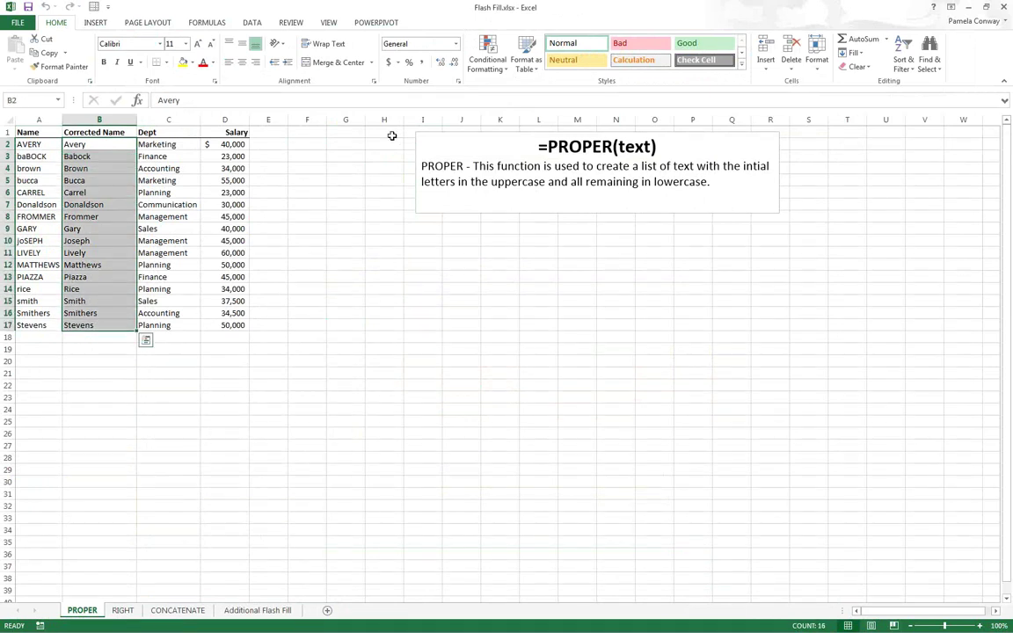
click(526, 203)
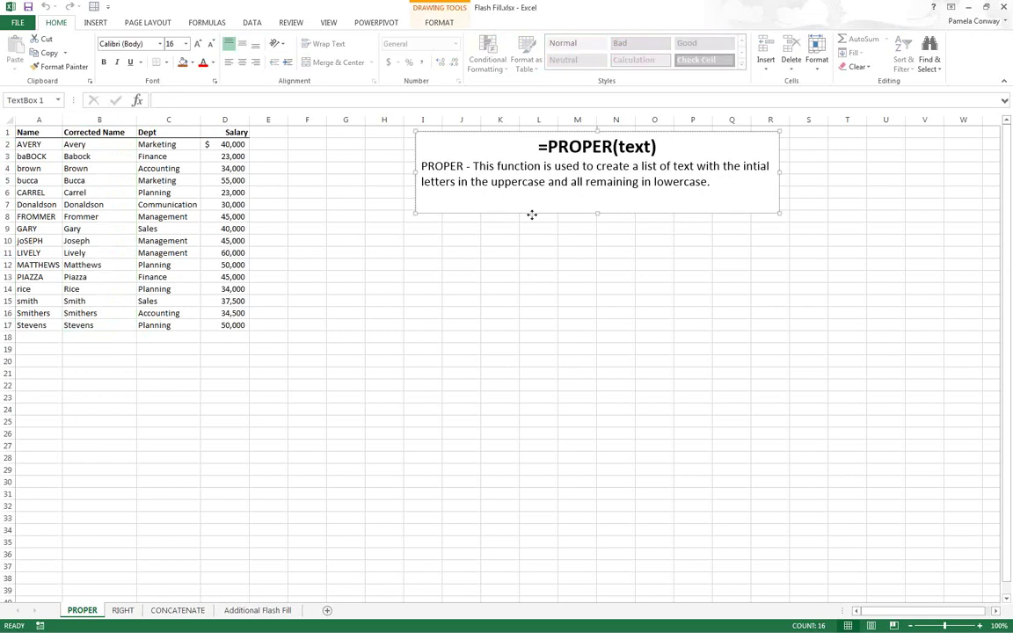
drag(531, 214, 491, 228)
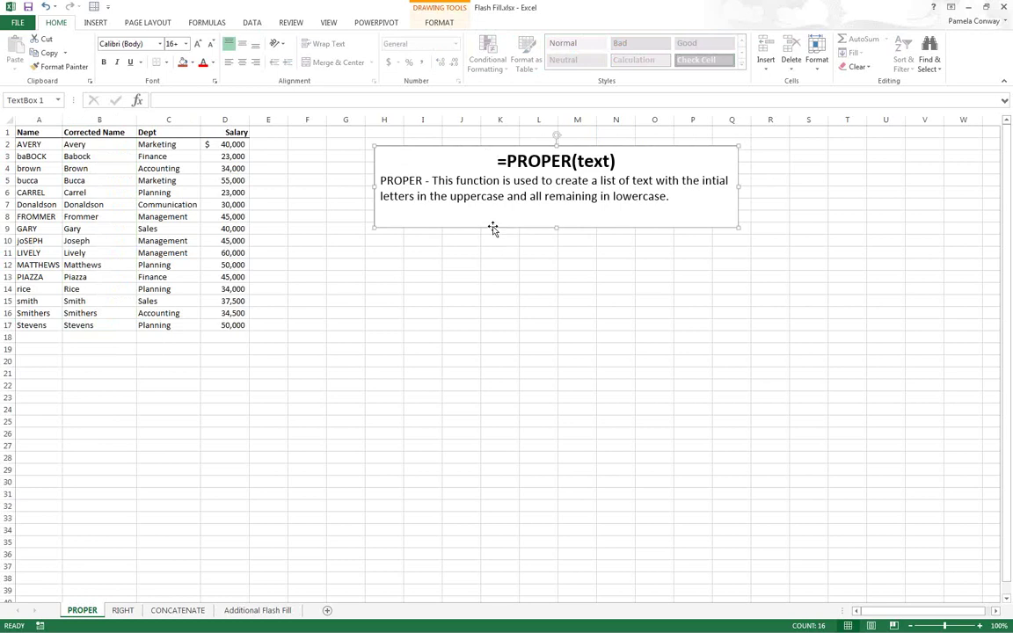
Clear the 16 proper-case names from the Corrected Name cells B2:B17.
click(97, 146)
key(Down)
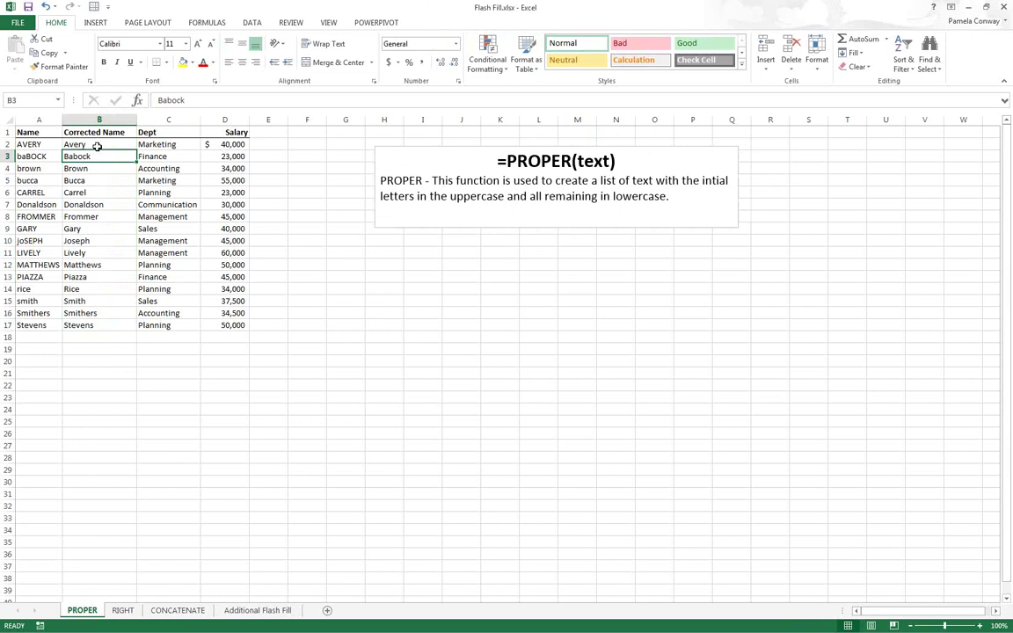
drag(96, 146, 79, 324)
key(Delete)
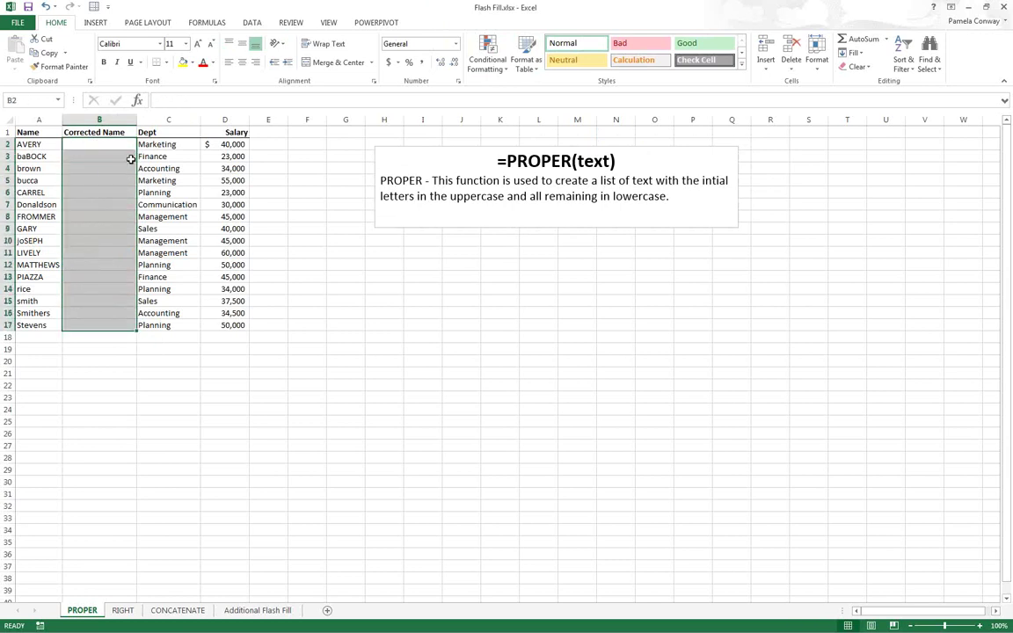
Enter proper-case examples of the first two names in B2 and B3, accepting Flash Fill for the rest.
click(118, 143)
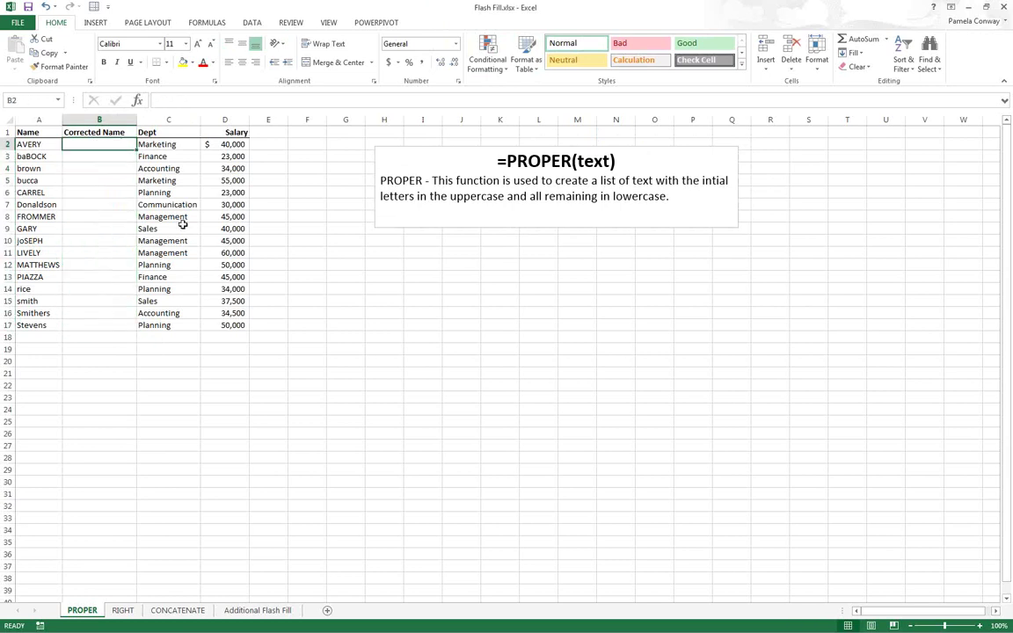
text(Aver)
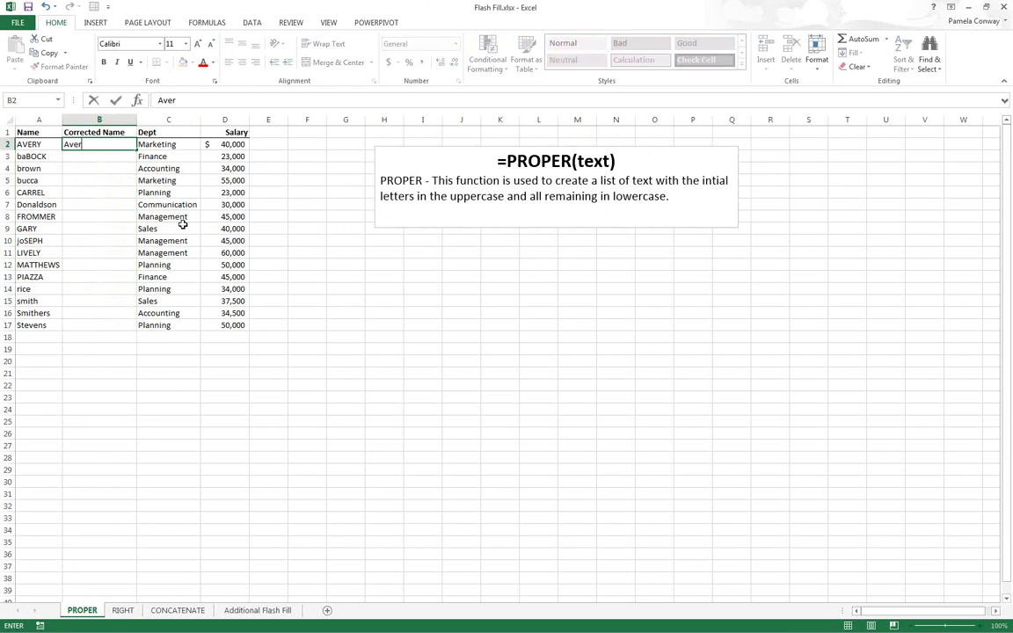
text(y)
key(Return)
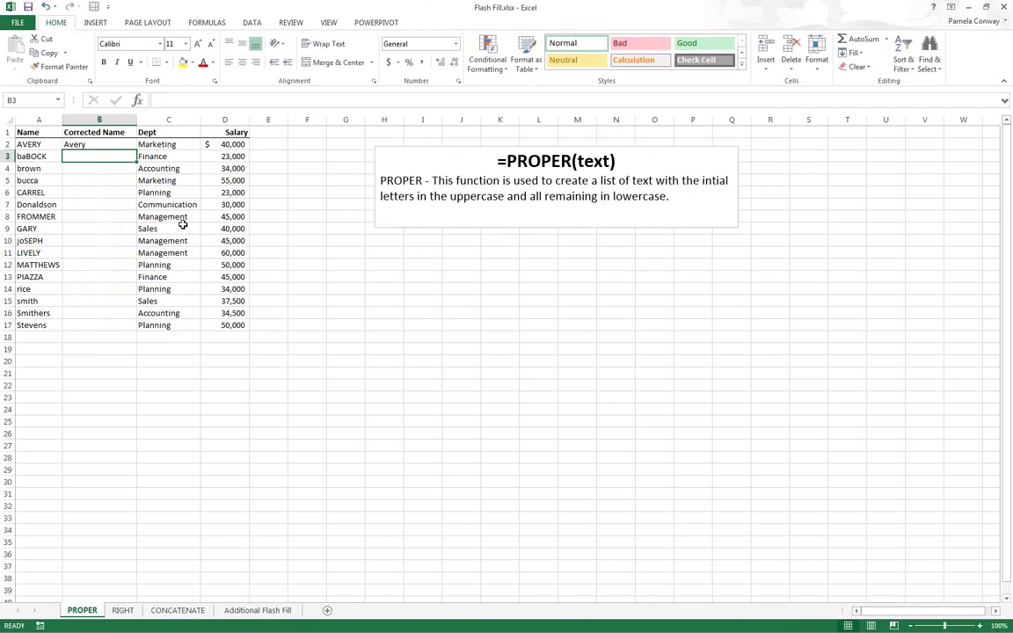
text(Babock)
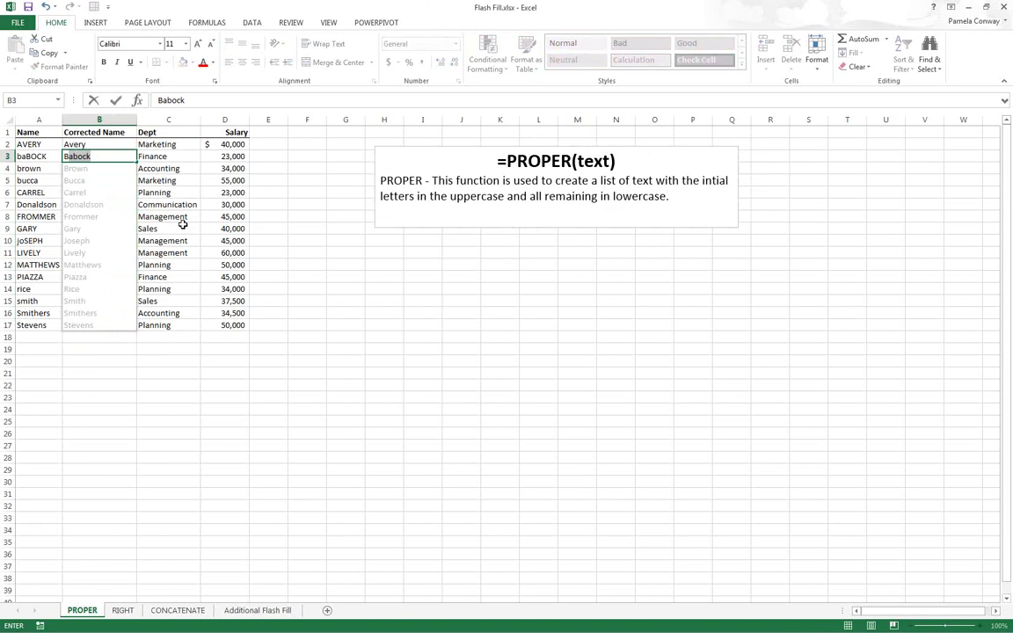
key(Return)
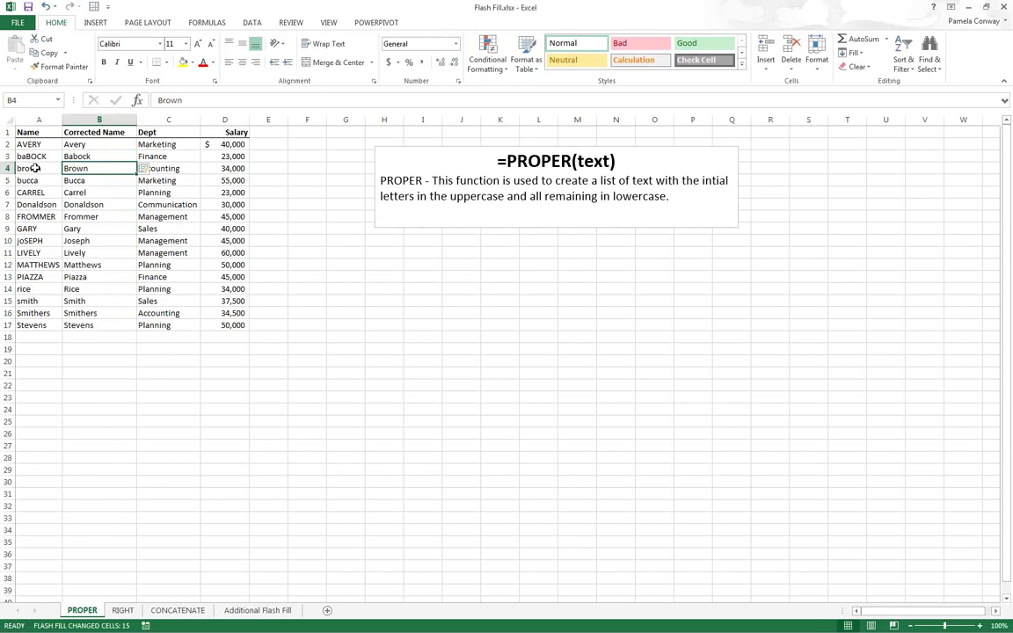
Clear the existing Product Code values on the RIGHT sheet.
click(128, 614)
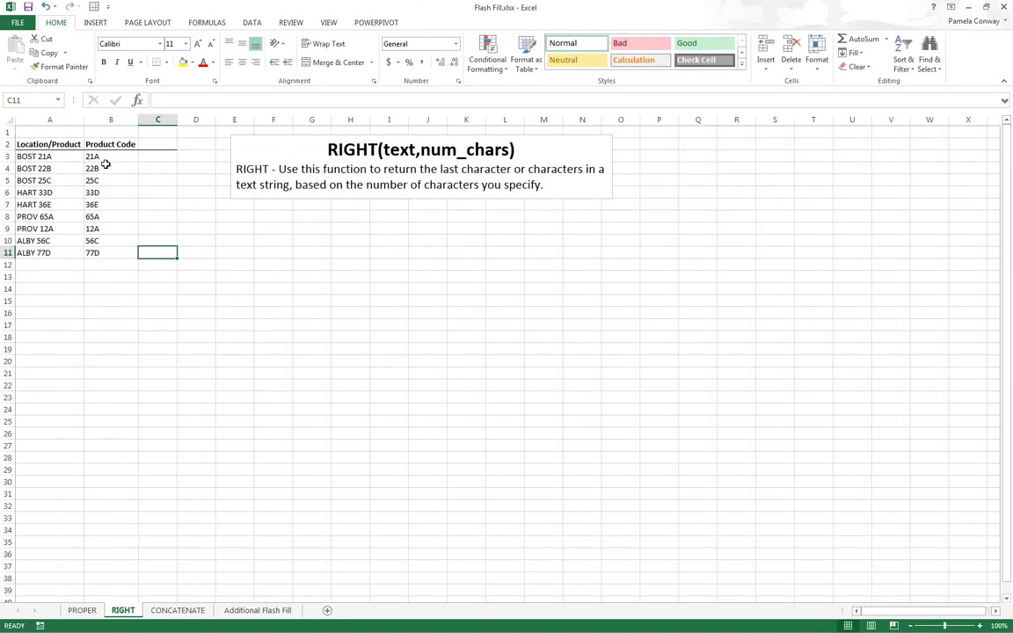
drag(104, 161, 105, 253)
key(Delete)
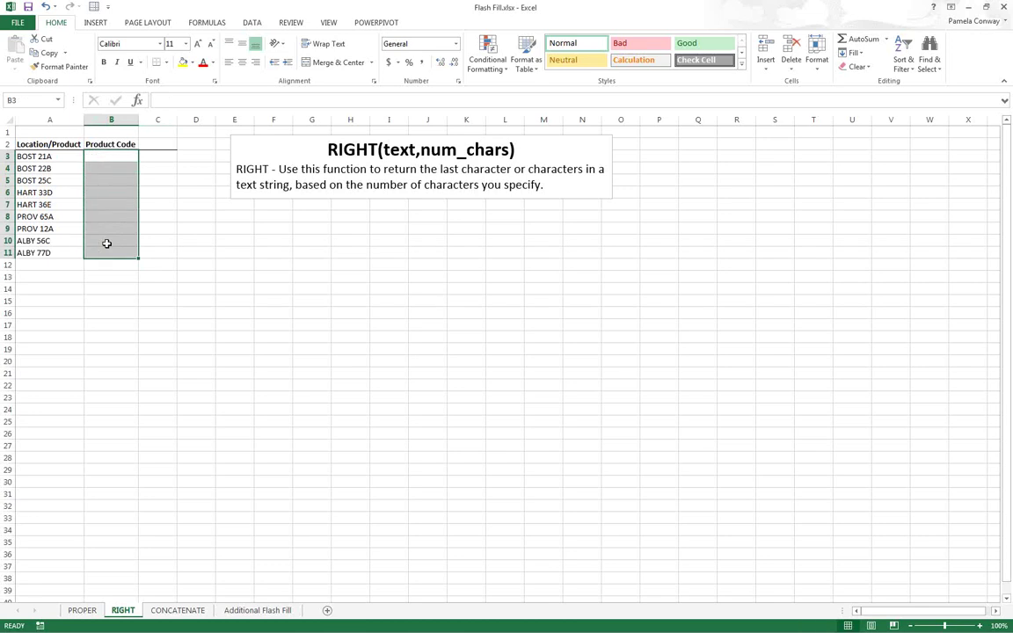
Rebuild the Product Code column with Flash Fill from the examples 21A and 22B.
click(121, 157)
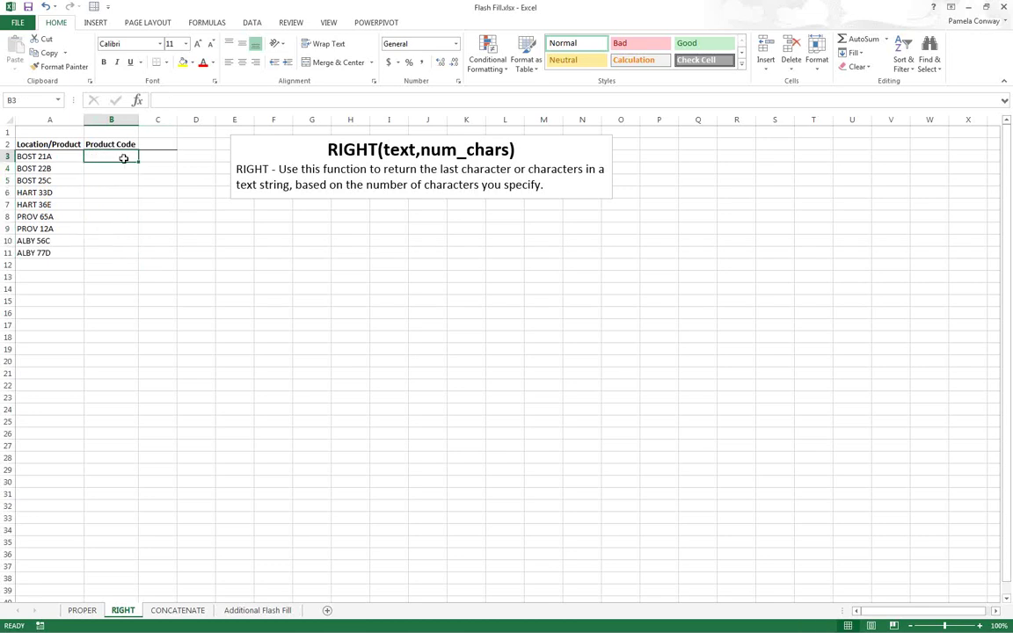
text(21A)
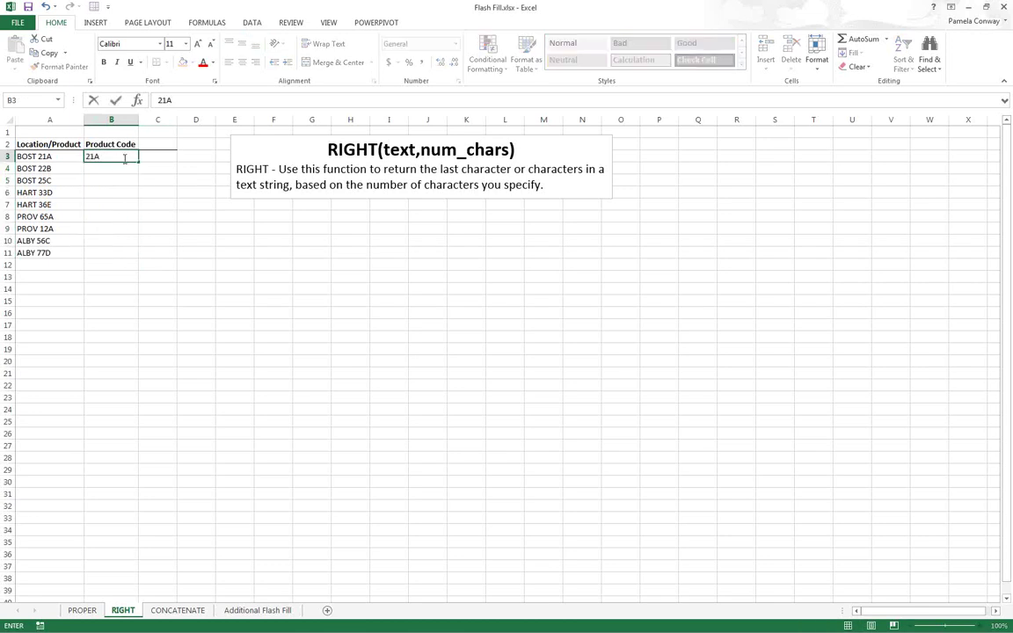
key(Return)
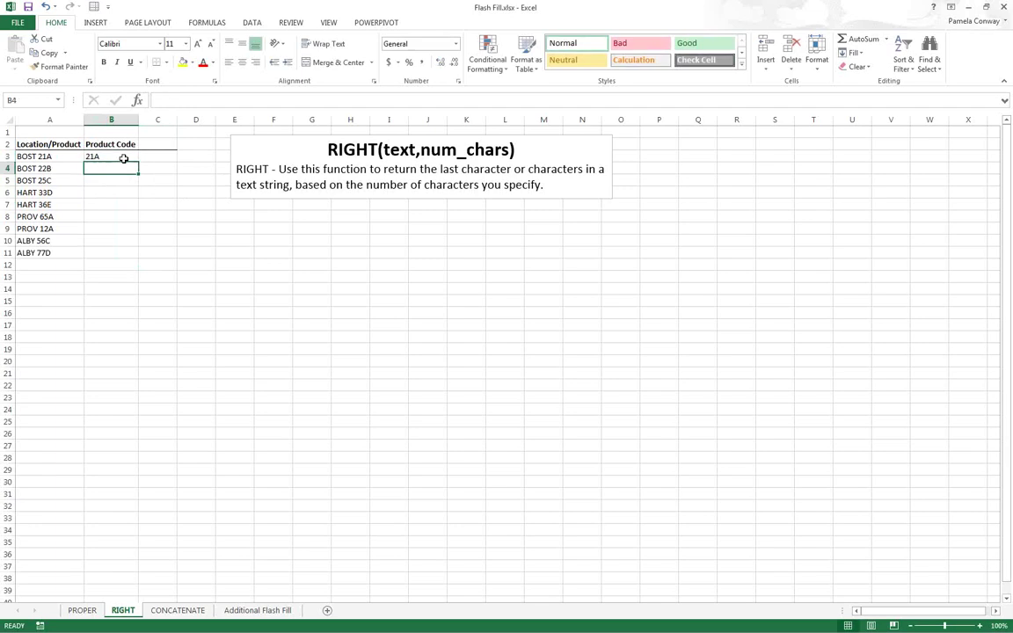
text(22B)
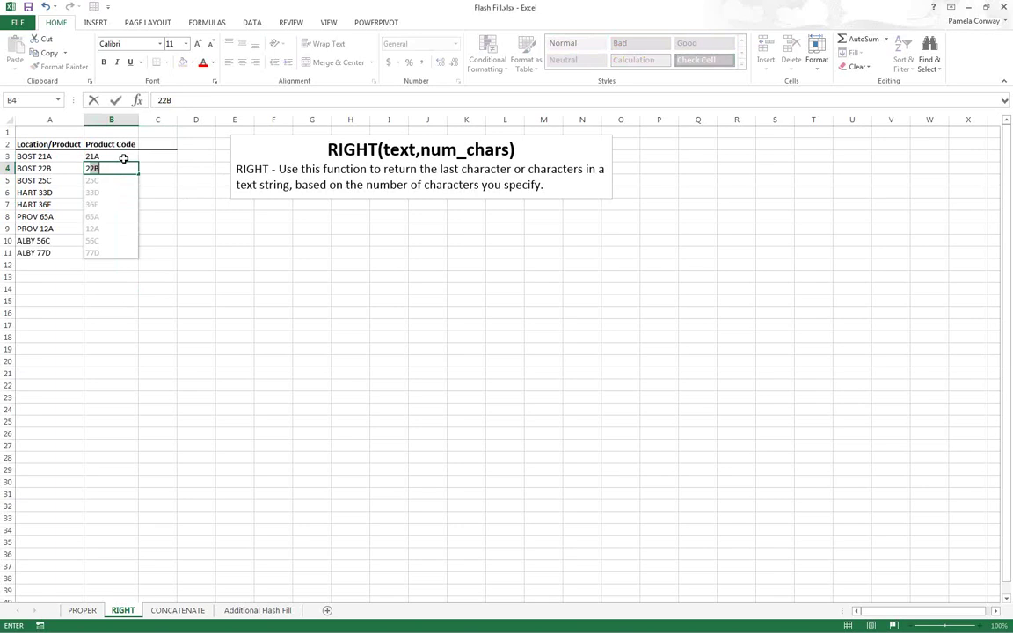
key(Return)
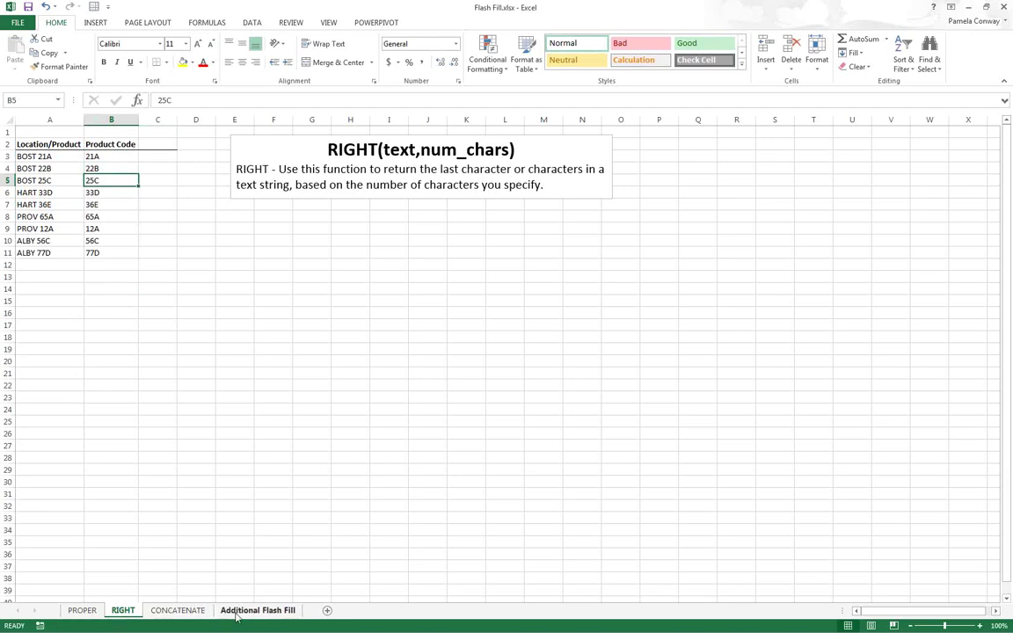
click(236, 615)
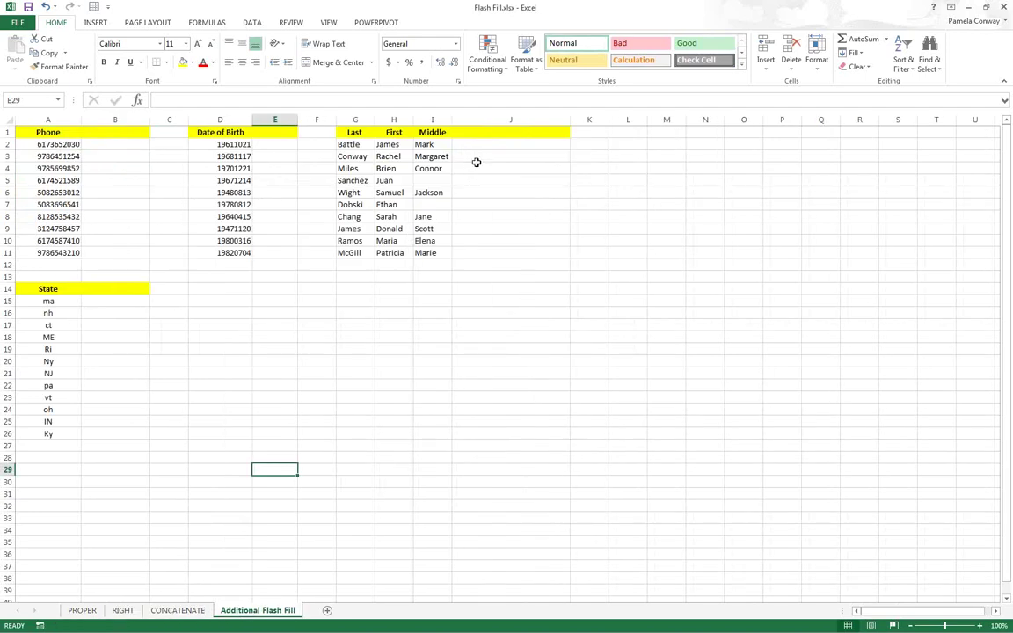
Enter the first two names as 'Last, First M.' in J2:J3, letting Flash Fill complete column J.
click(484, 144)
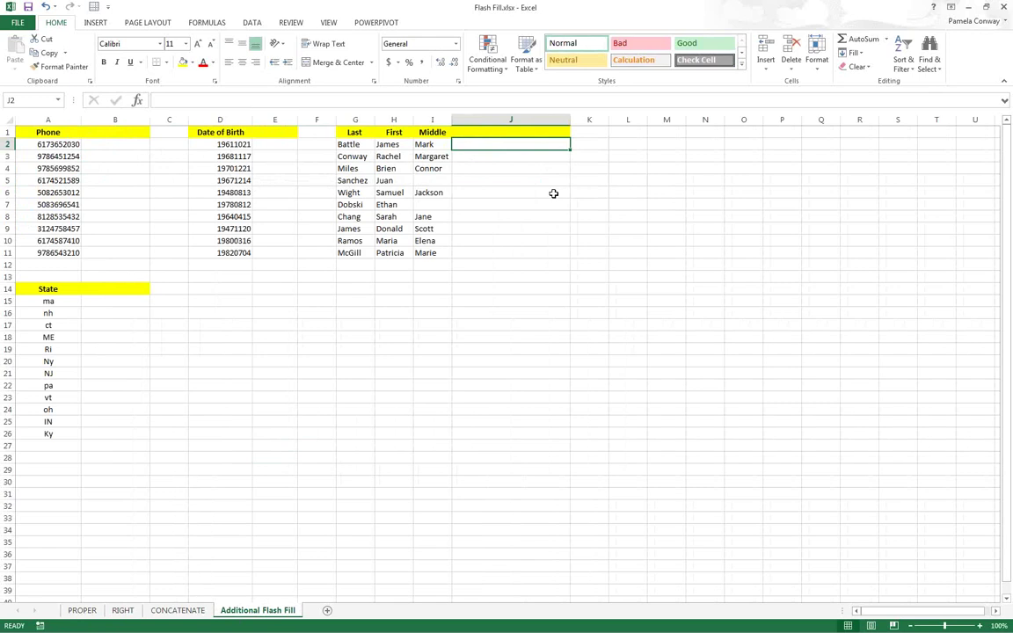
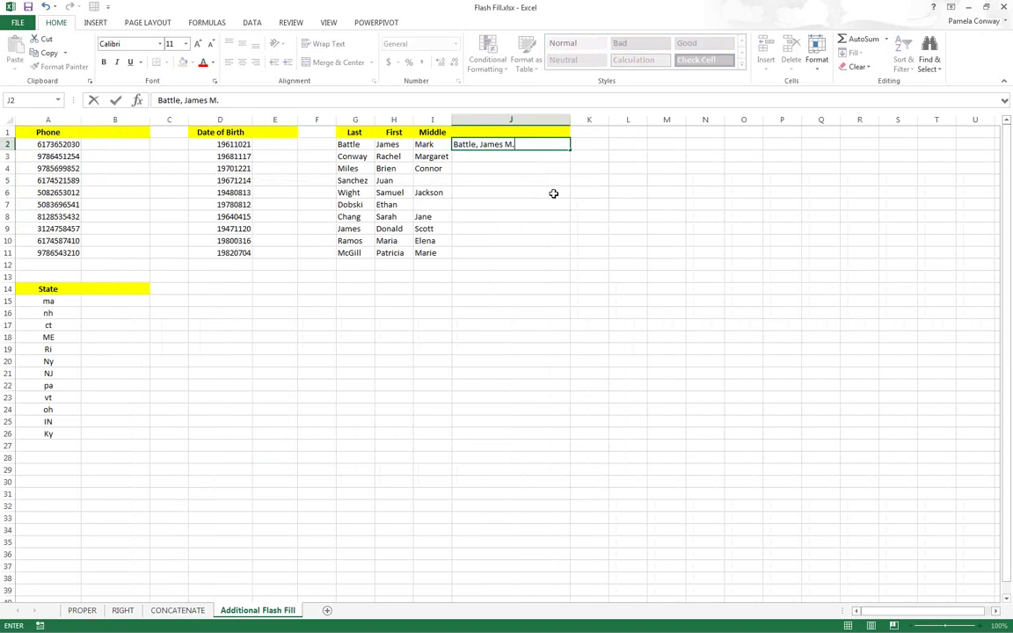
key(Return)
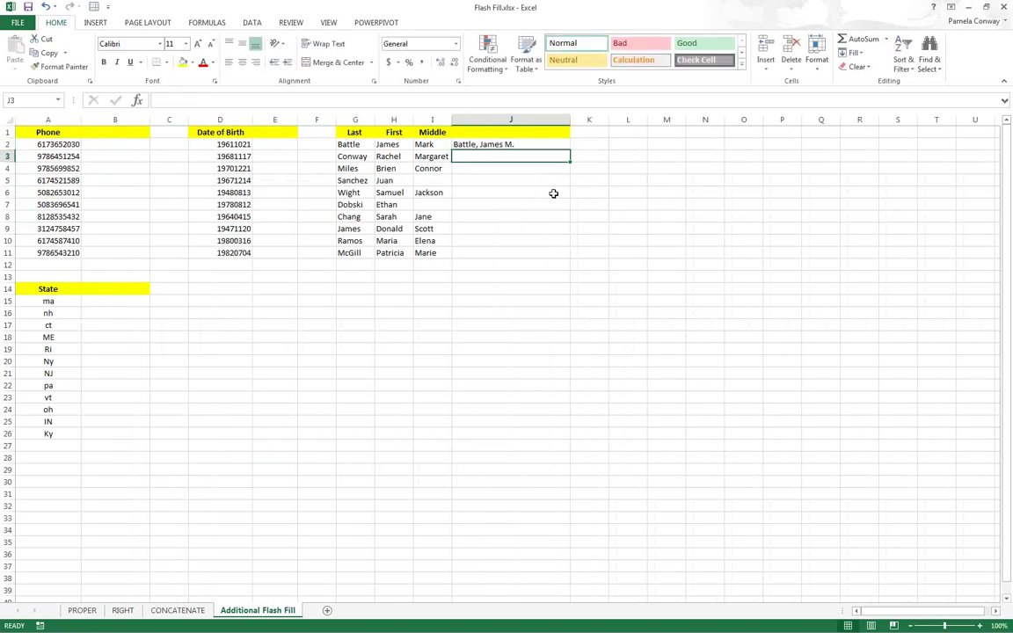
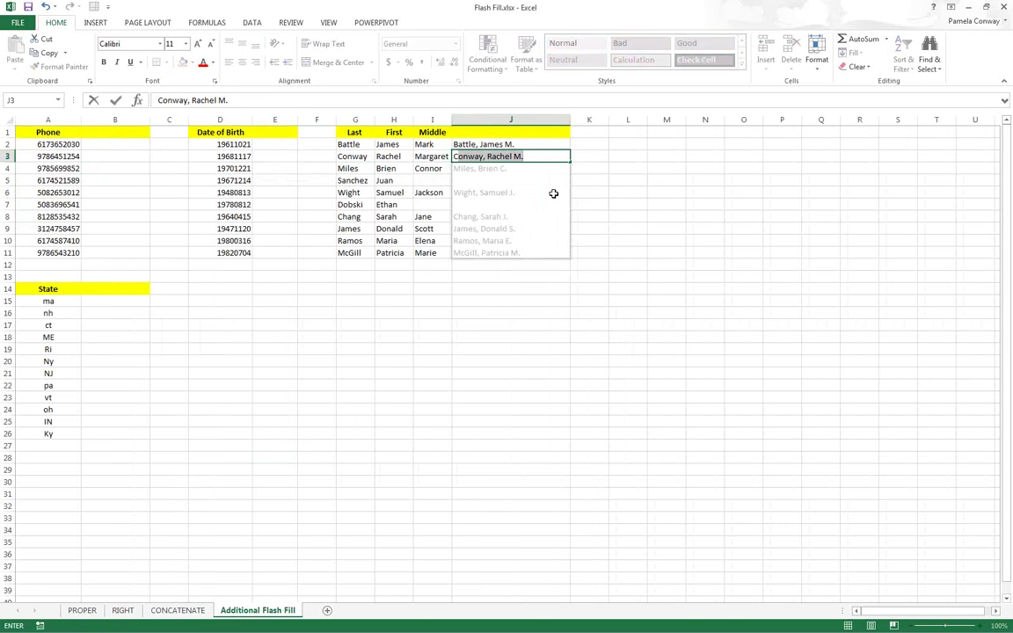
key(Return)
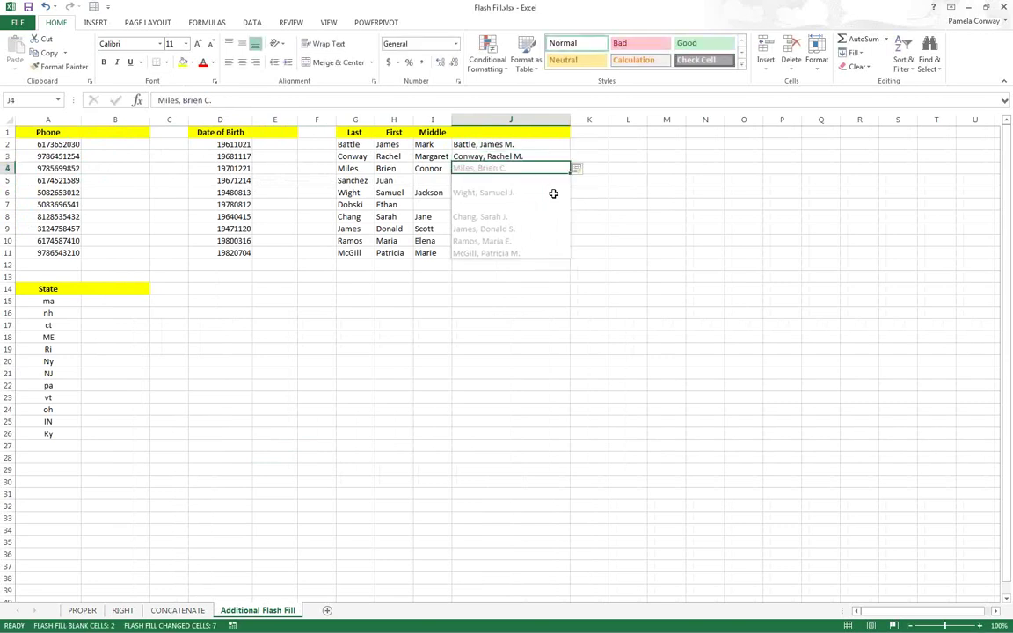
click(492, 192)
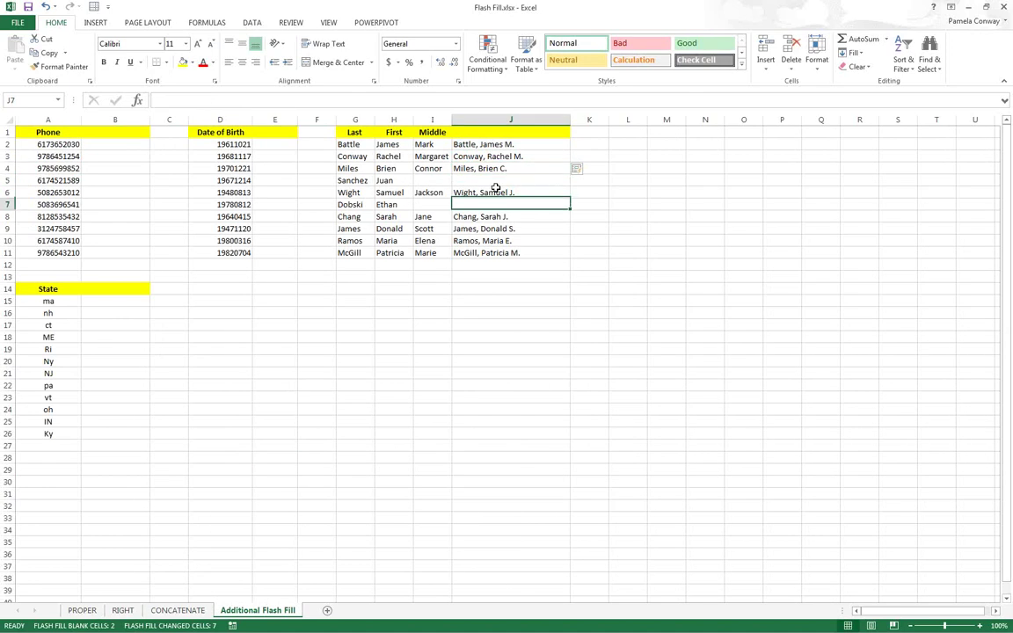
click(491, 179)
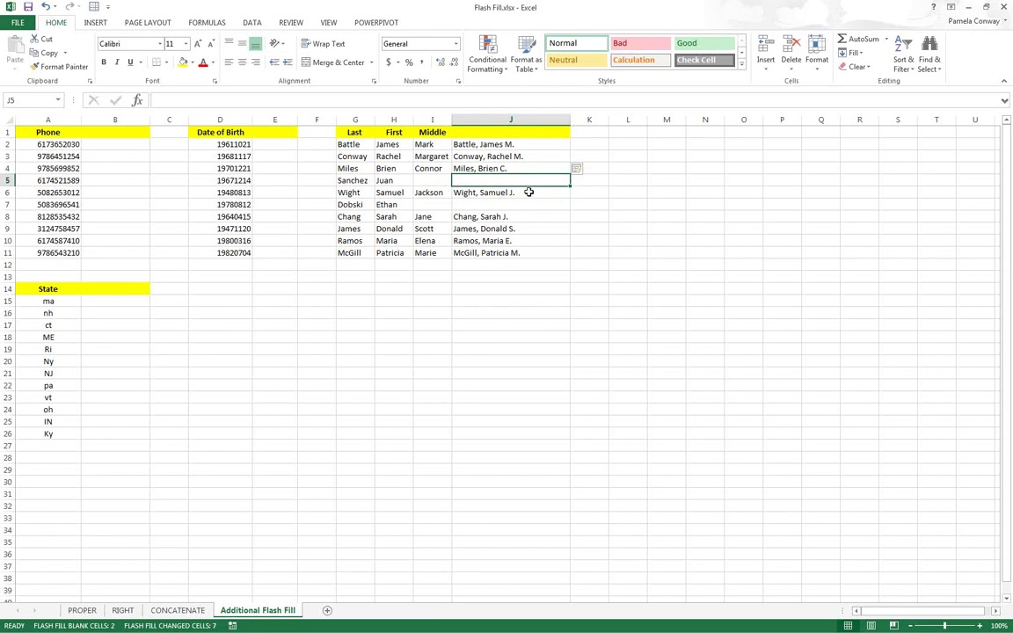
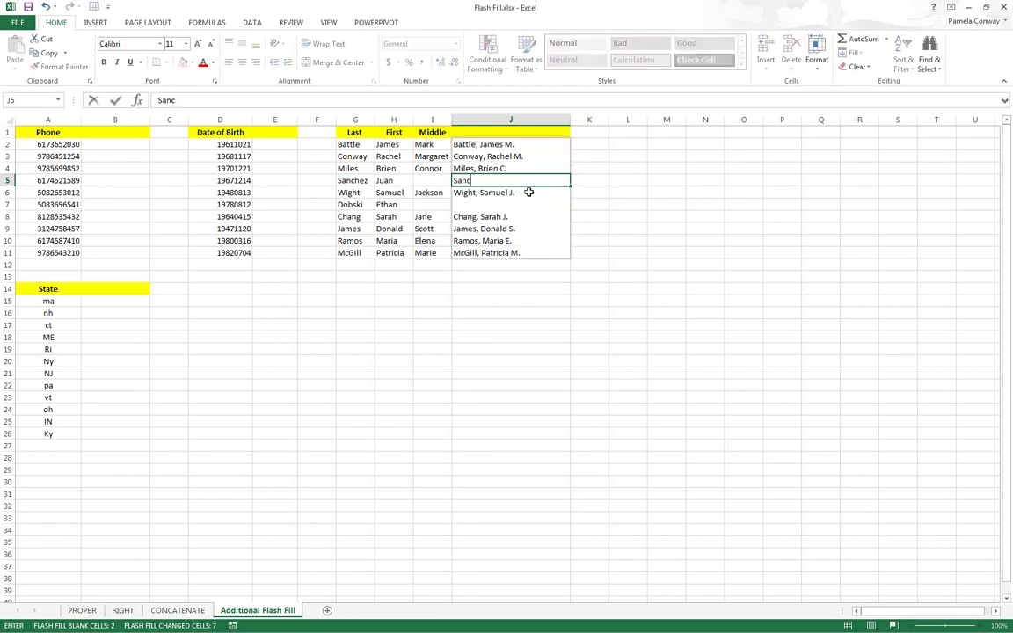
Enter the J5 name as 'Last, First' without a middle initial so Flash Fill completes J7.
text(Uan)
key(BackSpace)
key(BackSpace)
key(BackSpace)
text(Ua)
key(BackSpace)
key(BackSpace)
text(uan)
key(Return)
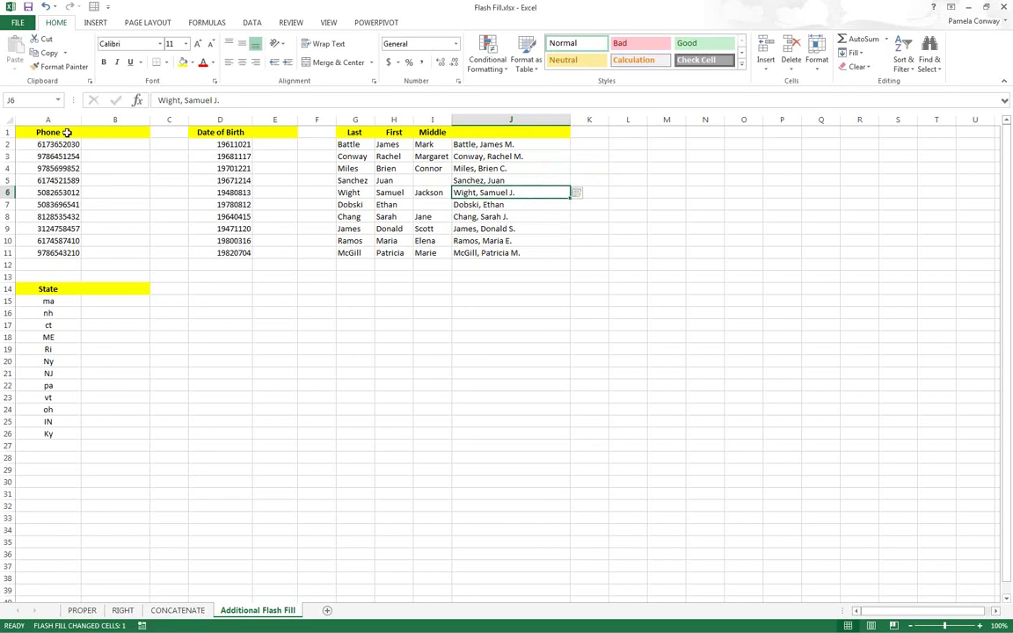
click(112, 142)
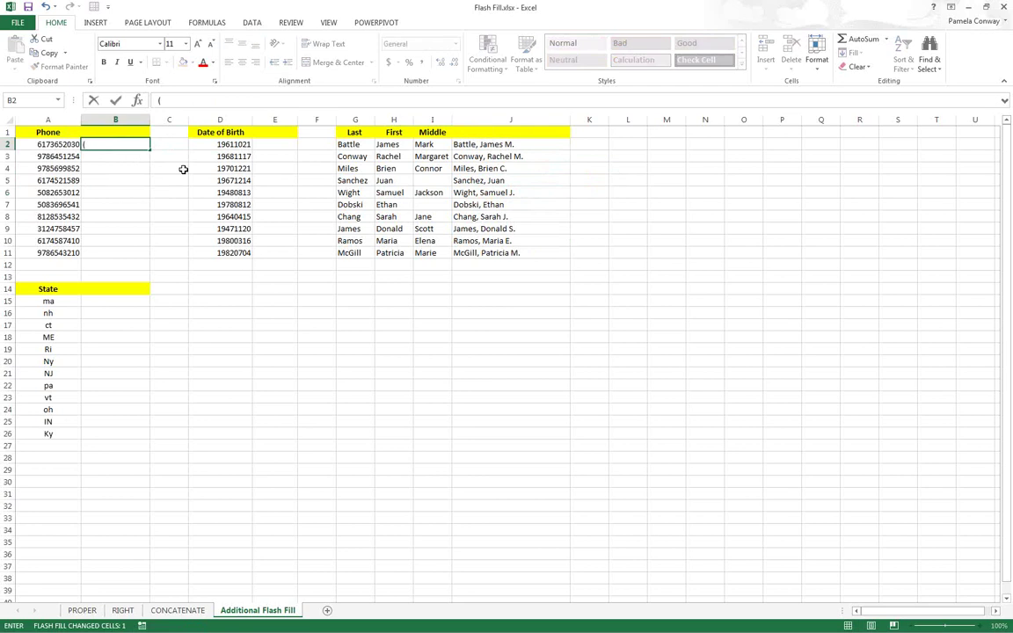
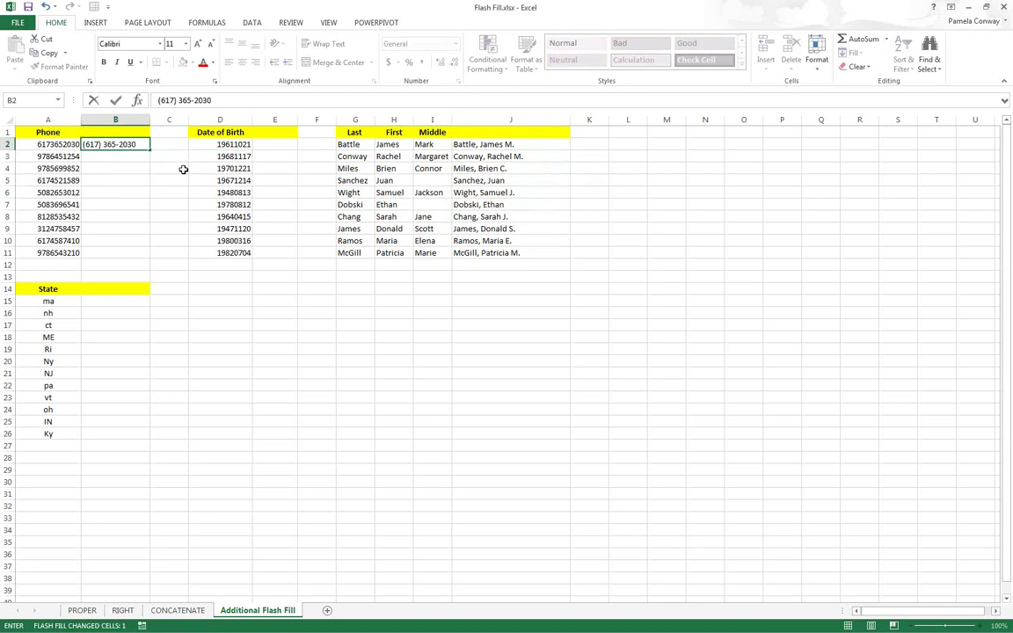
Enter the first two phone numbers in '(area code) 000-0000' format so Flash Fill formats the rest.
key(Return)
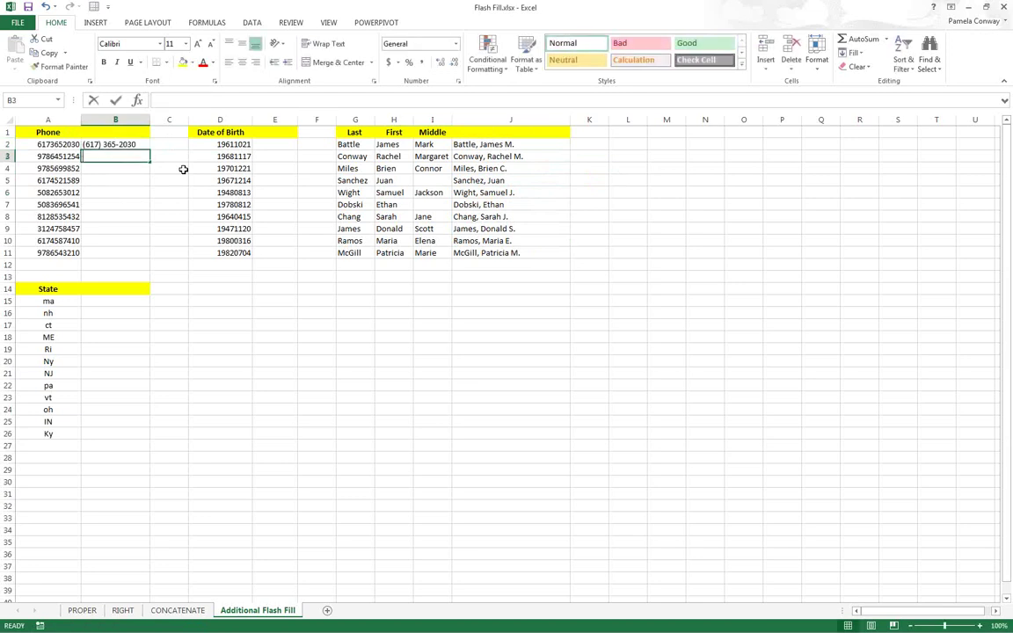
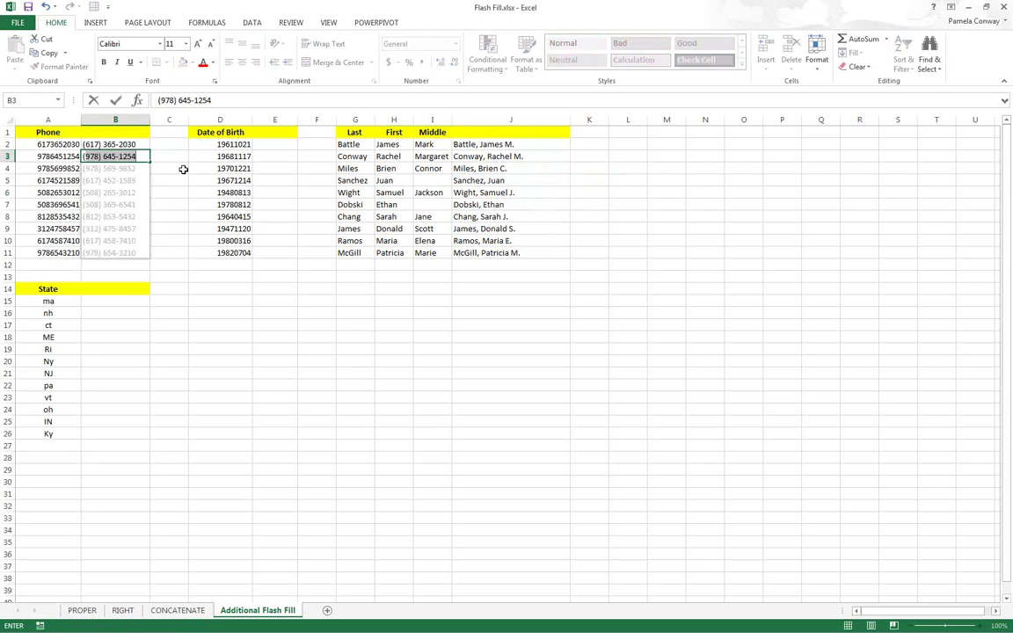
key(Return)
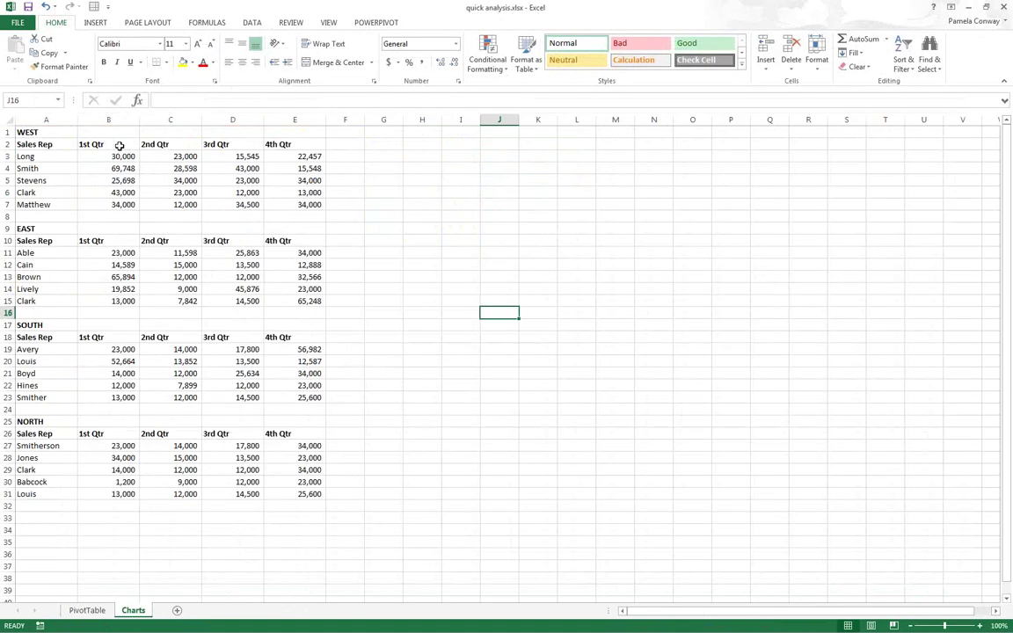
Select the WEST table A2:E7, add a Quick Analysis Sum row, then undo it.
drag(44, 145, 298, 213)
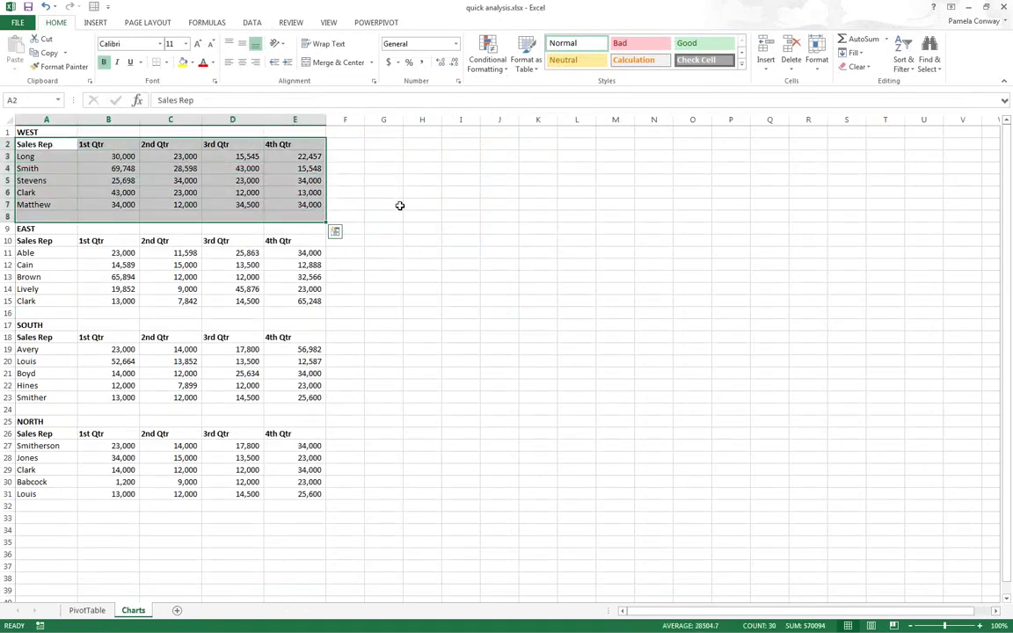
key(shift+Up)
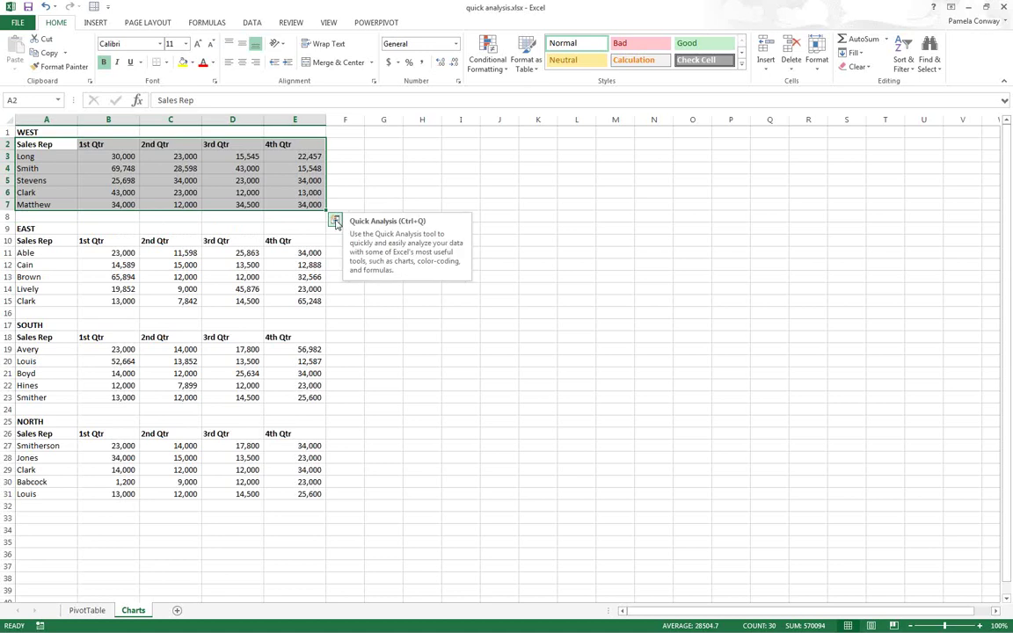
click(335, 221)
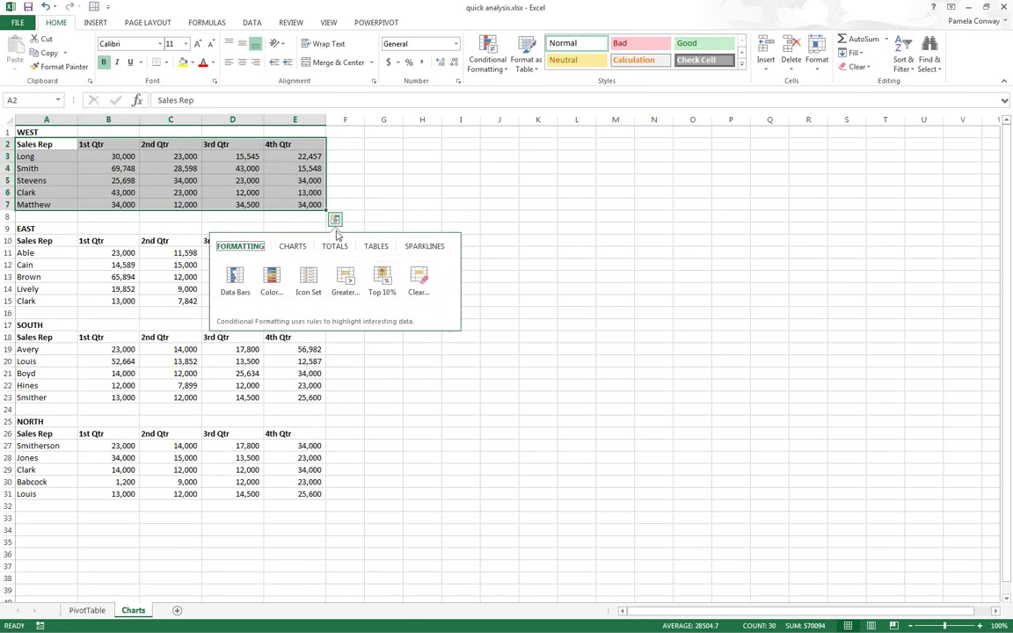
click(335, 248)
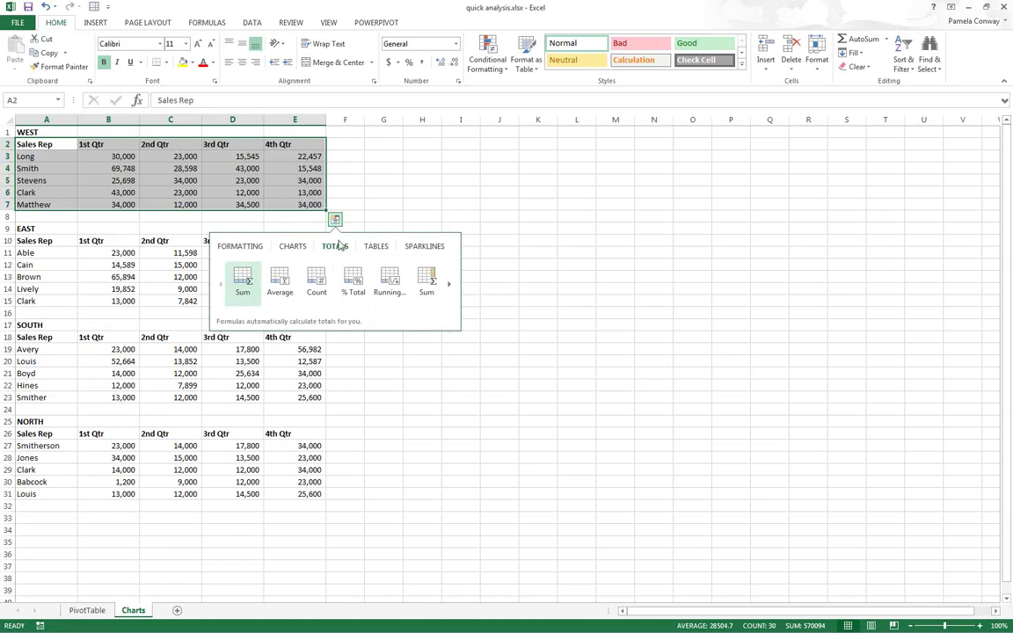
click(243, 279)
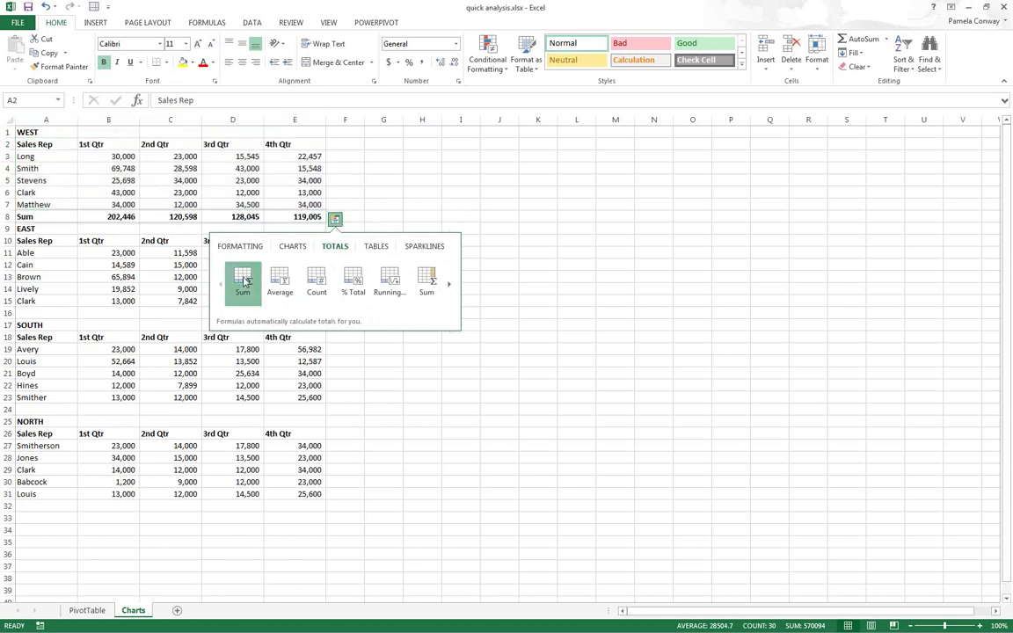
drag(53, 217, 316, 217)
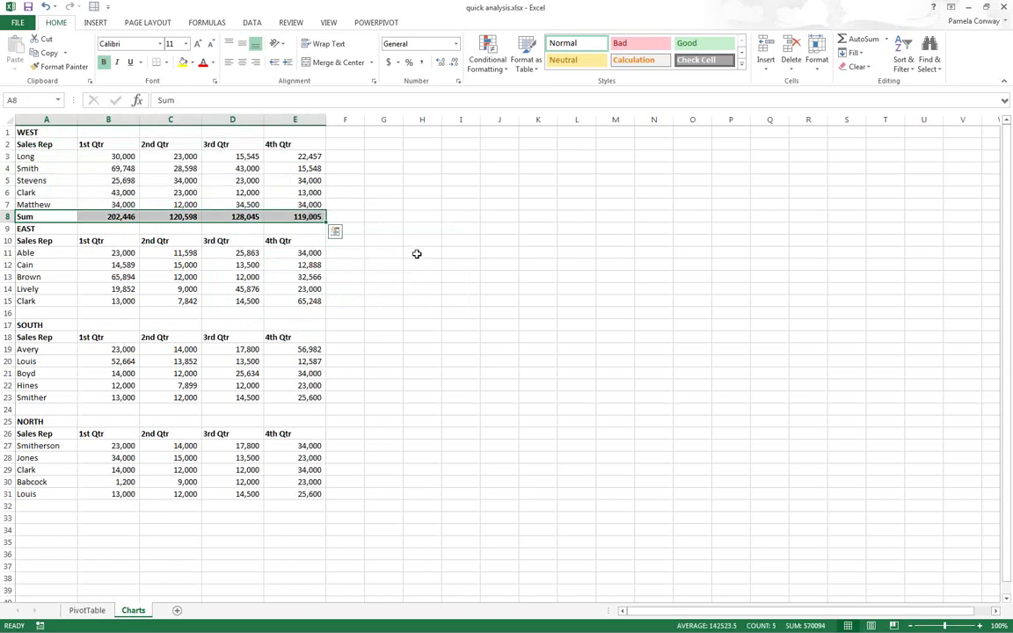
key(ctrl+z)
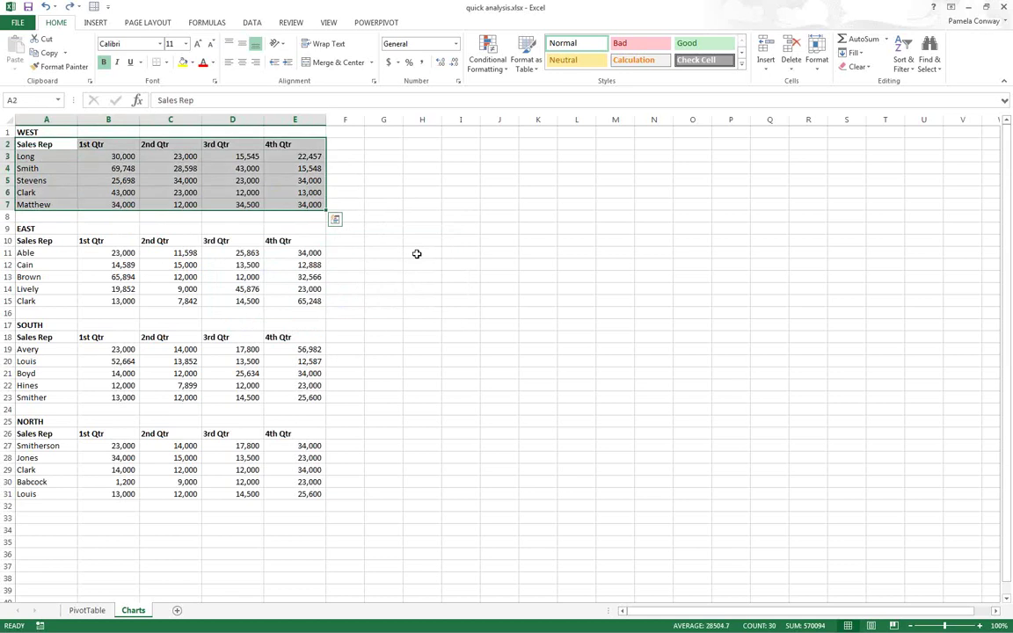
Add a Quick Analysis Average row under the WEST table giving each quarter's average.
click(336, 219)
click(333, 248)
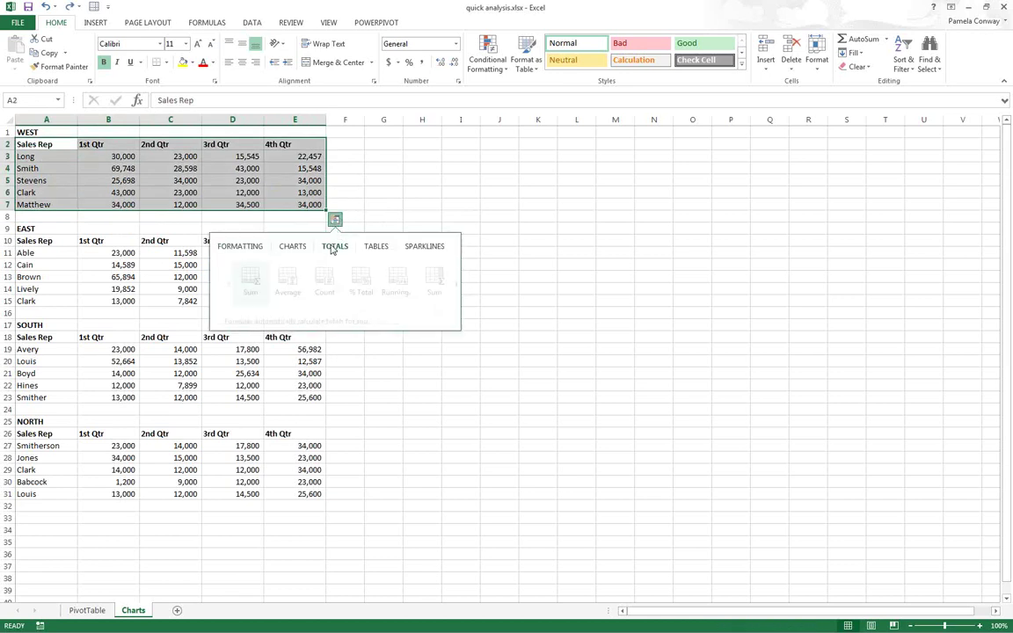
click(281, 285)
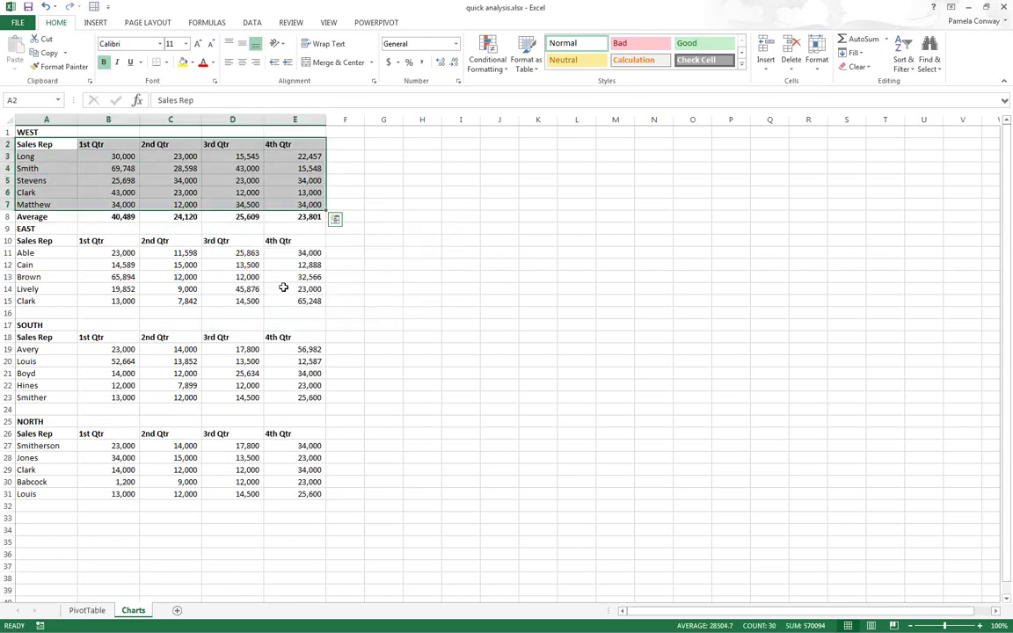
click(336, 219)
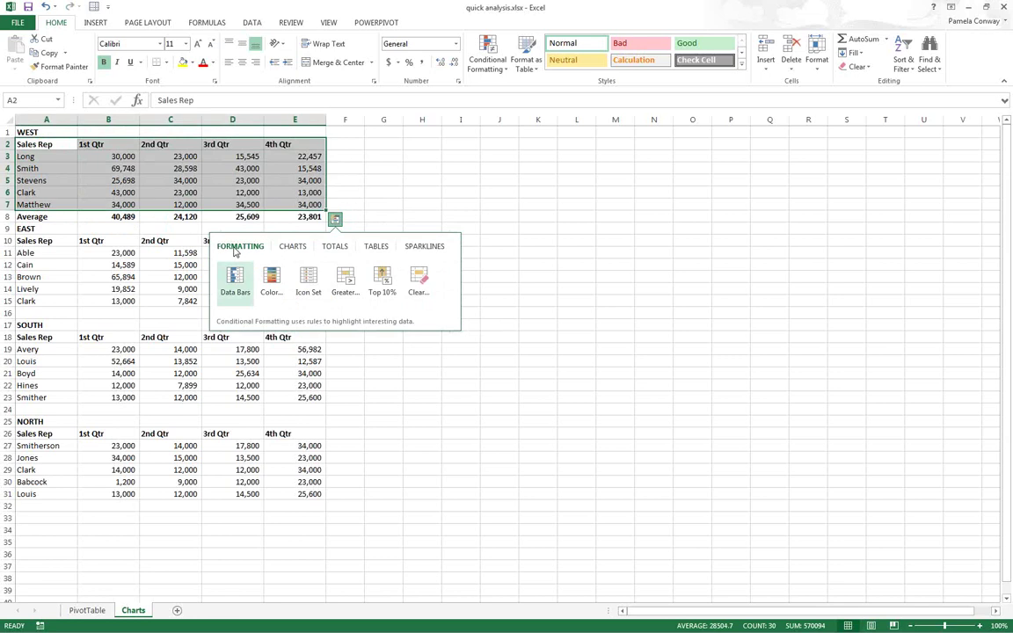
click(349, 282)
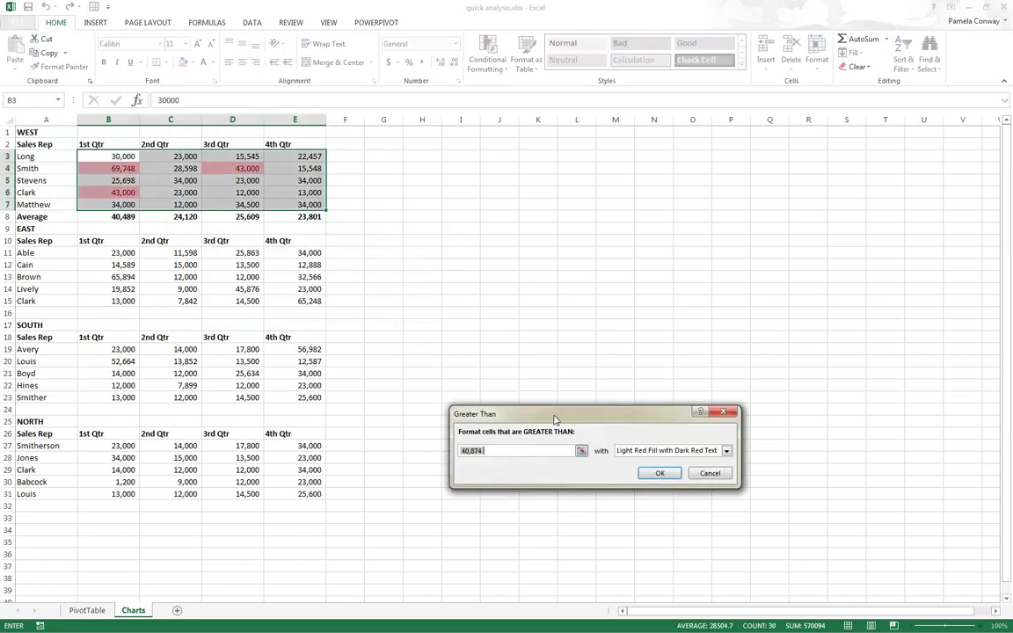
drag(552, 410, 520, 179)
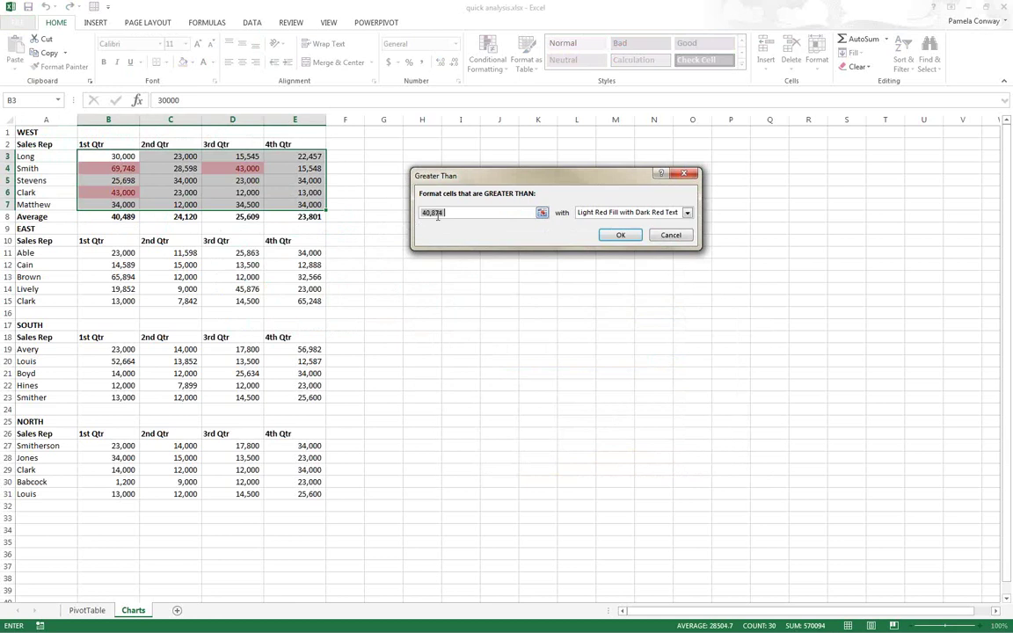
key(End)
text(40000)
click(609, 229)
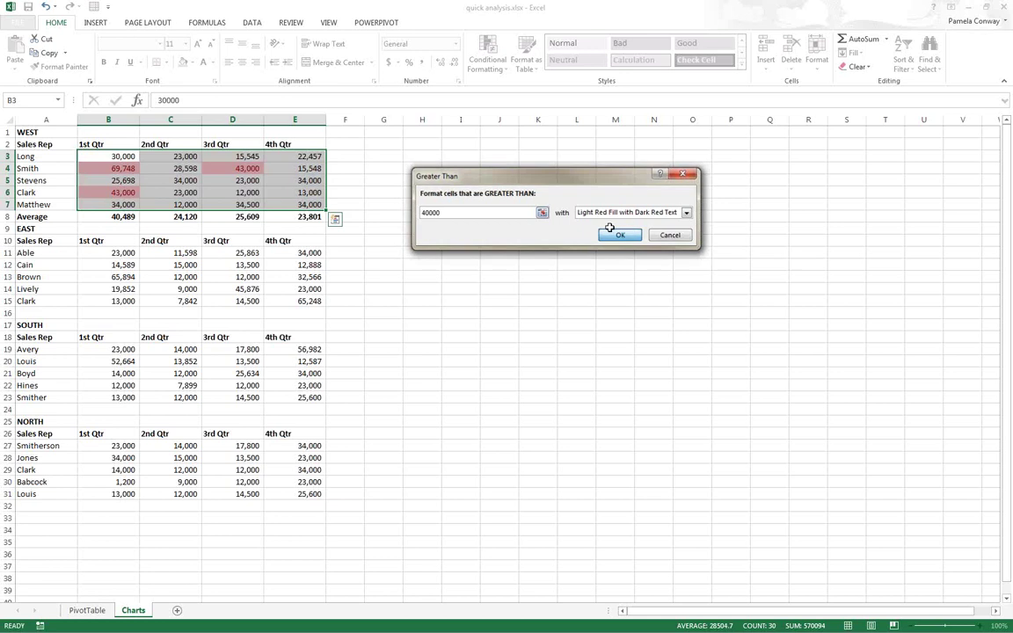
click(335, 219)
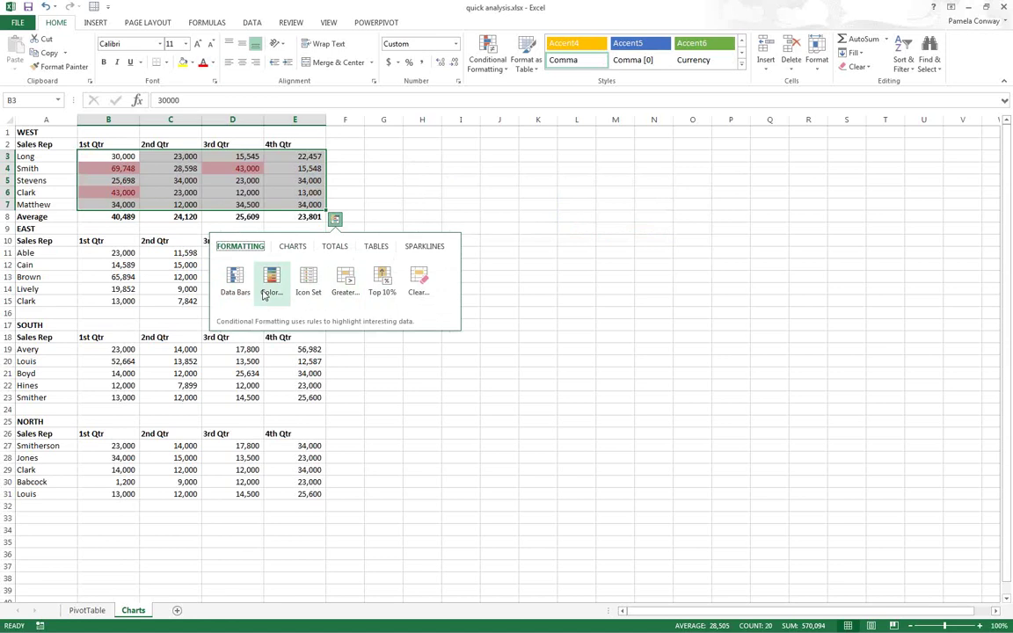
click(419, 281)
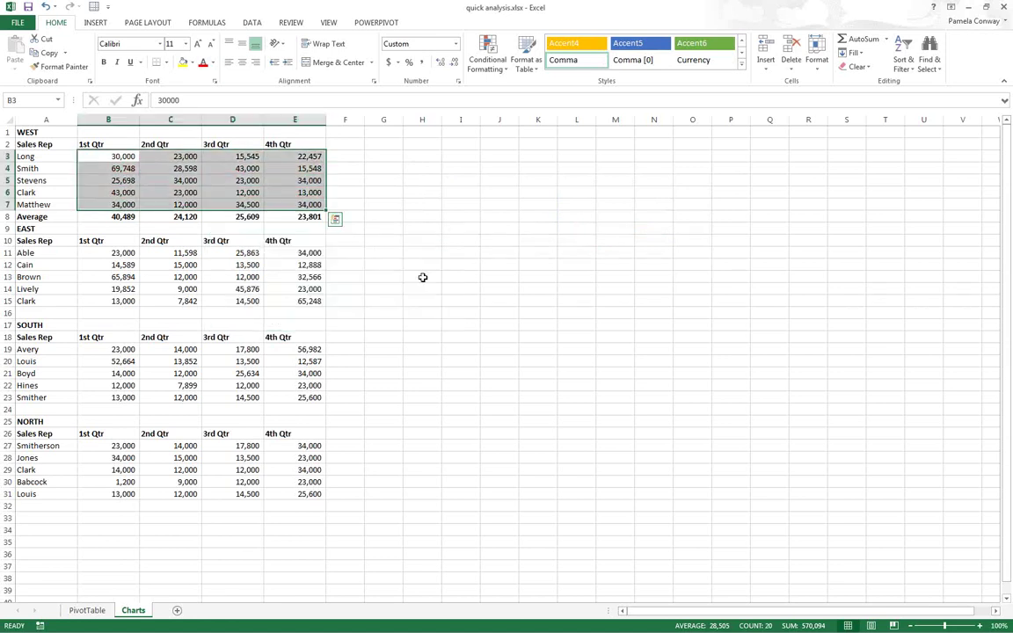
click(336, 220)
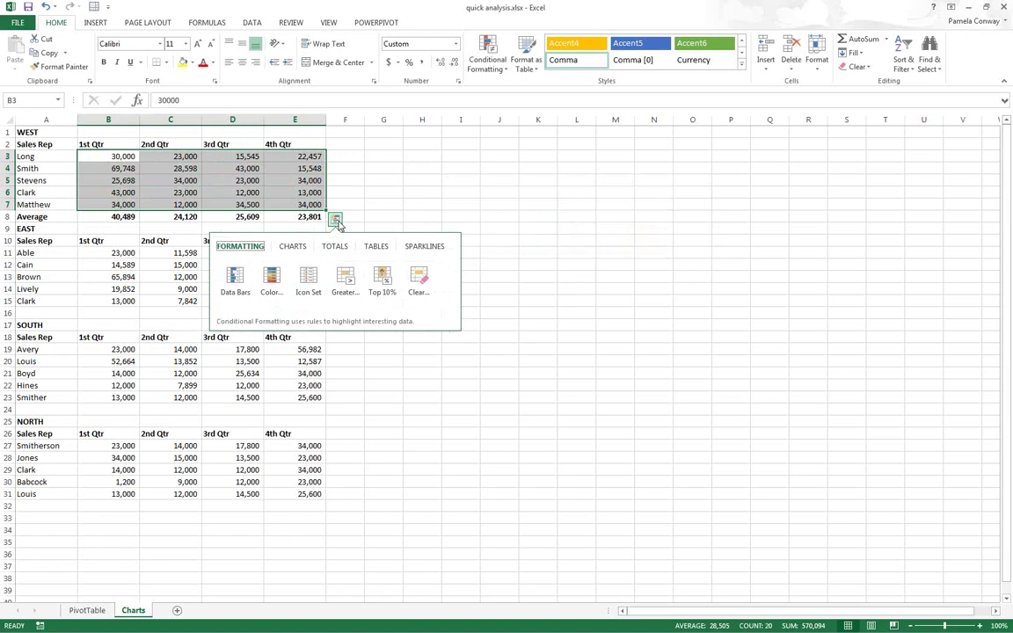
key(Escape)
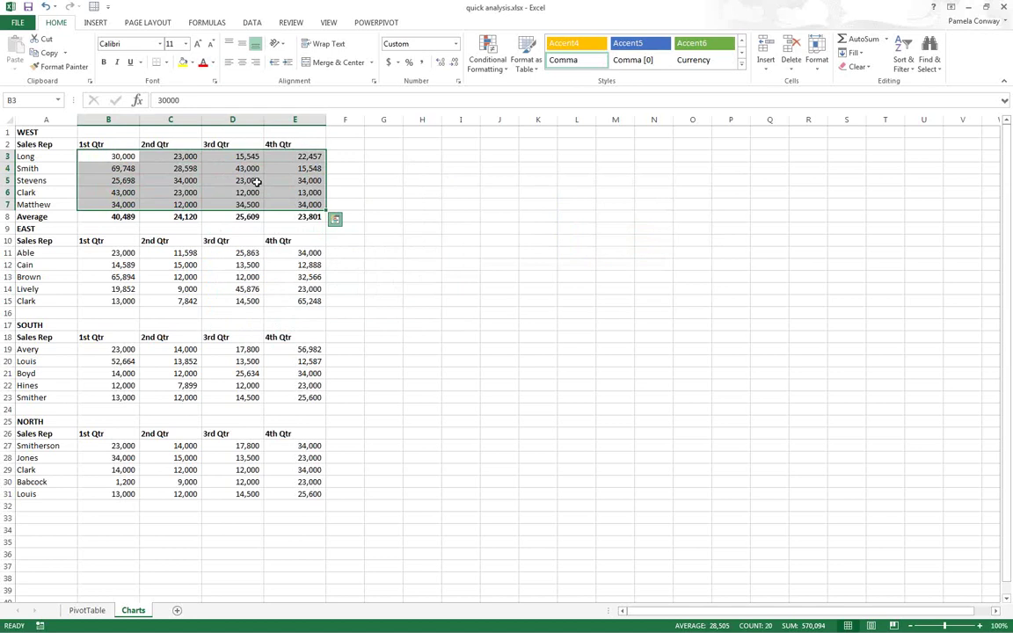
click(383, 203)
drag(50, 147, 285, 203)
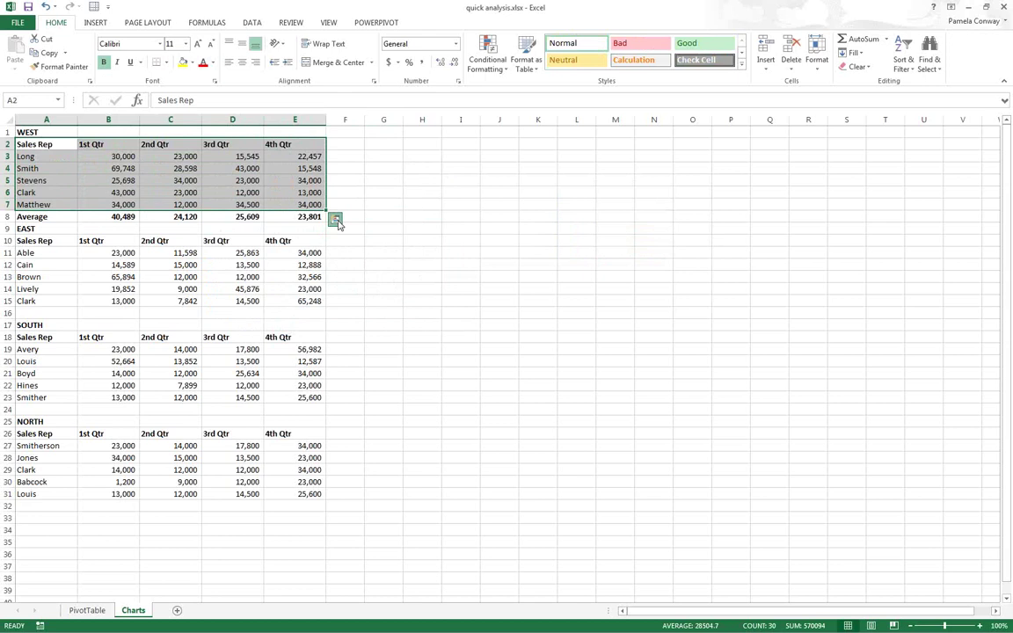
Insert a clustered column chart of the WEST reps' quarterly sales, finally using Alt+F1.
click(336, 220)
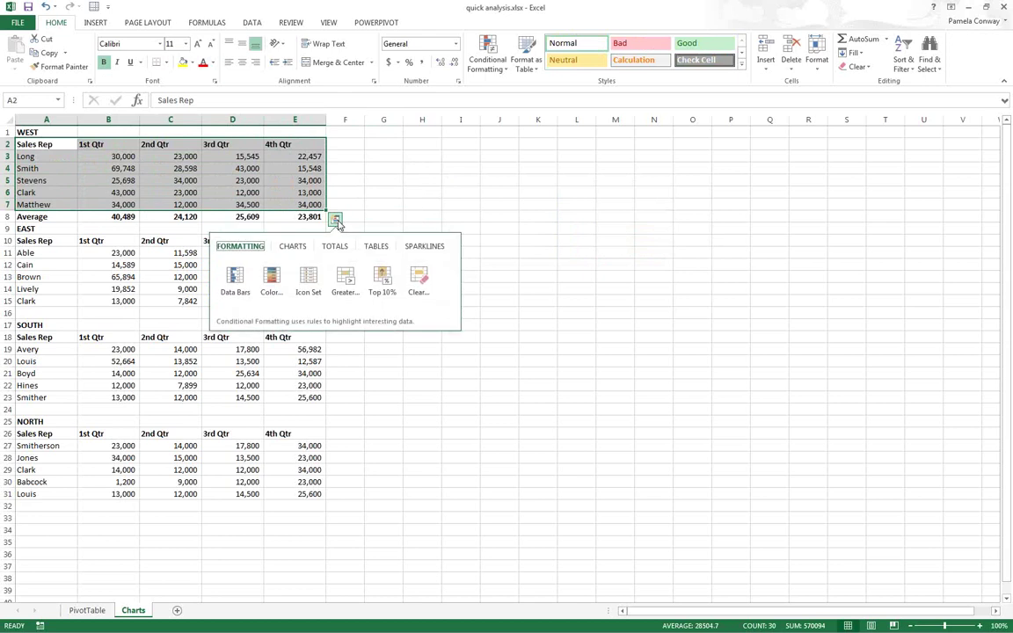
click(96, 23)
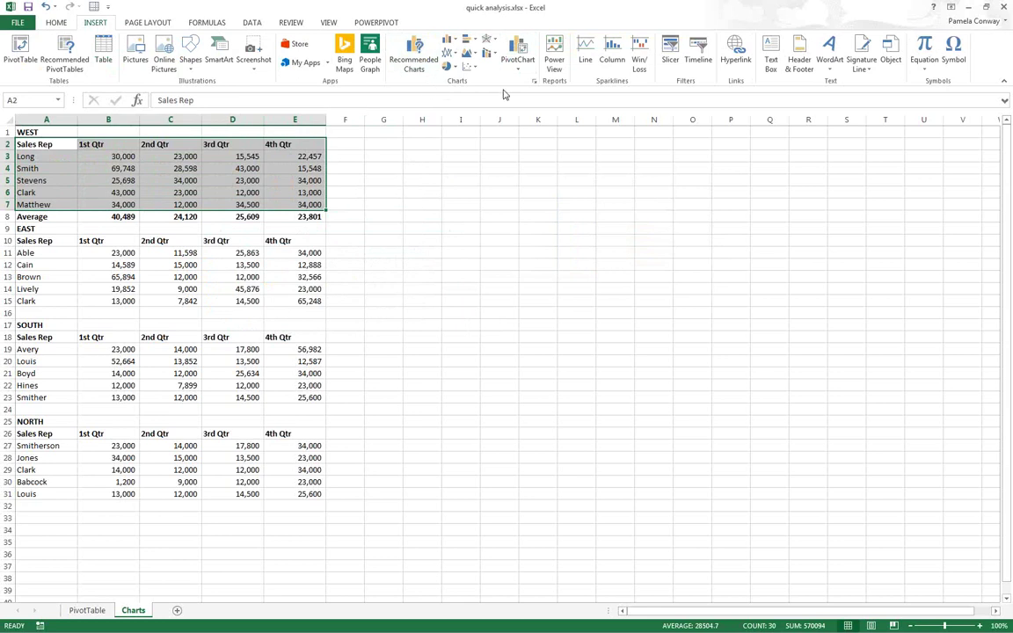
mouse_move(299, 196)
click(336, 221)
click(297, 250)
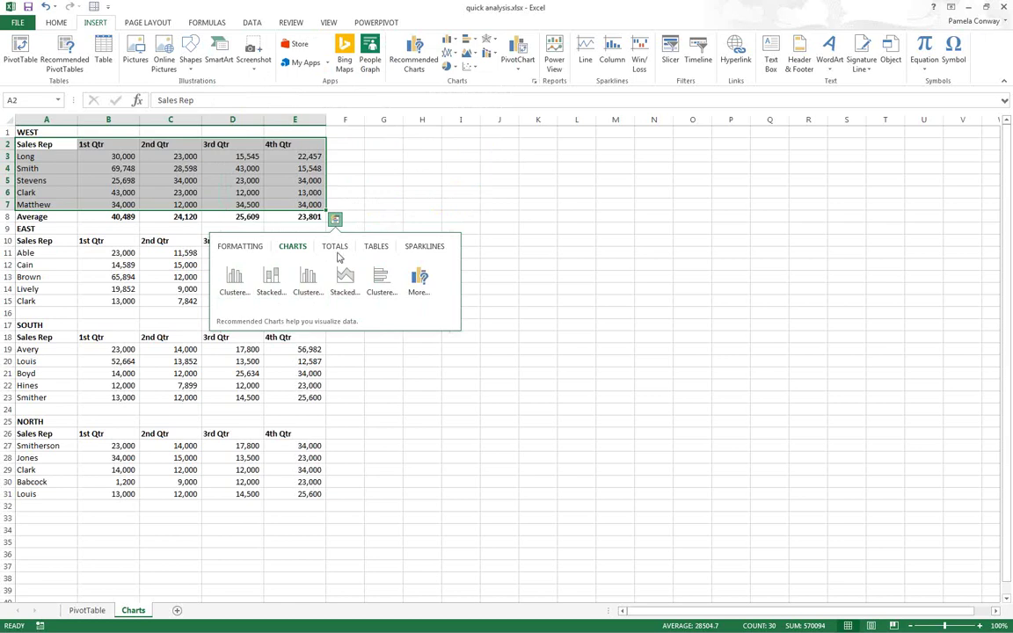
key(Escape)
key(alt+F1)
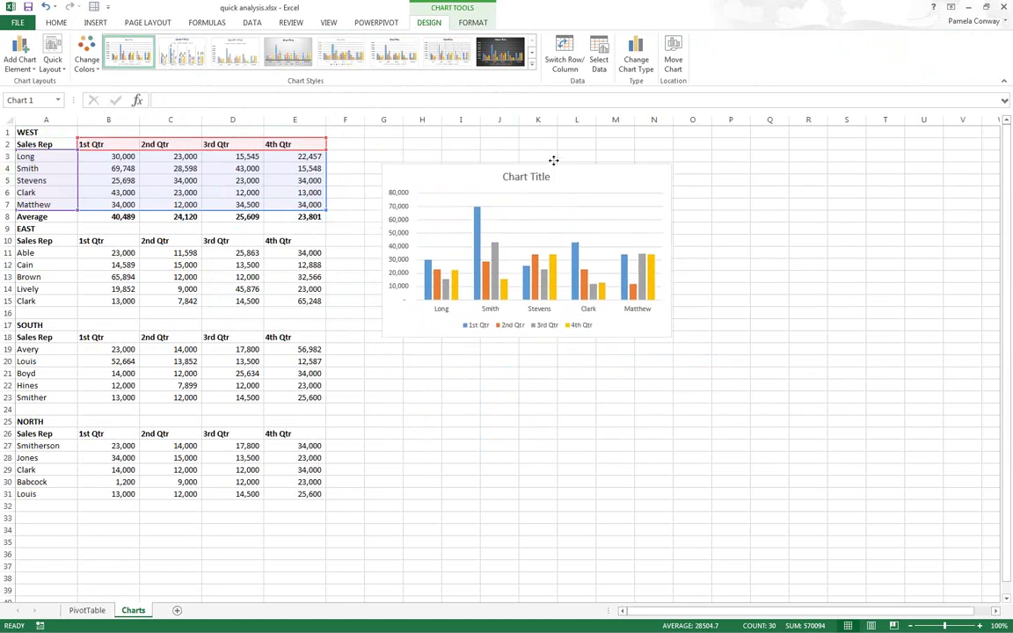
Enlarge the WEST clustered column chart by dragging its lower-right corner down and right.
drag(672, 333, 762, 396)
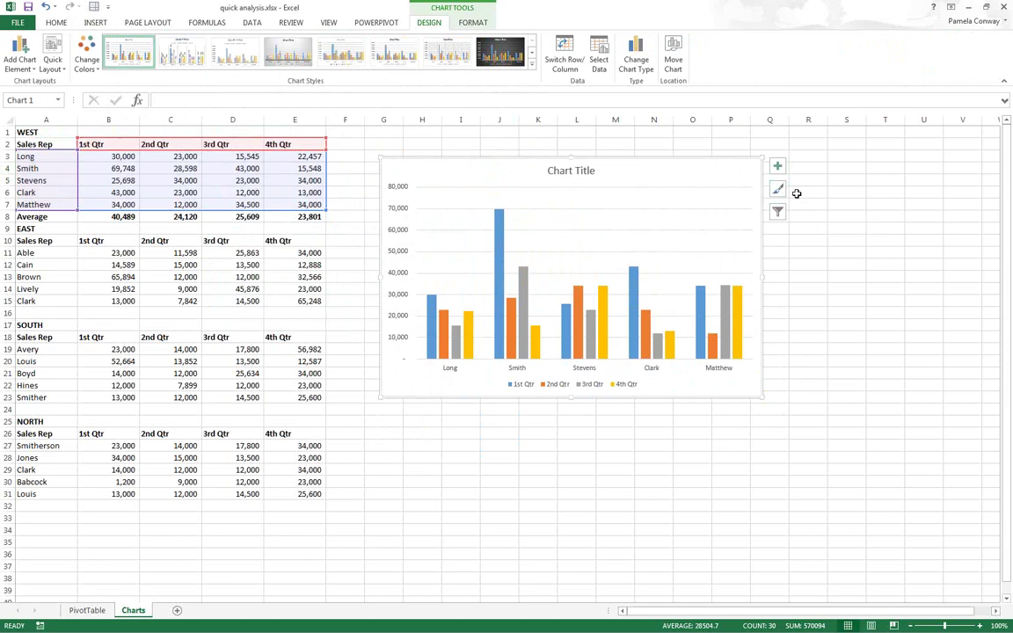
Apply the dark chart style to the WEST sales column chart.
click(781, 190)
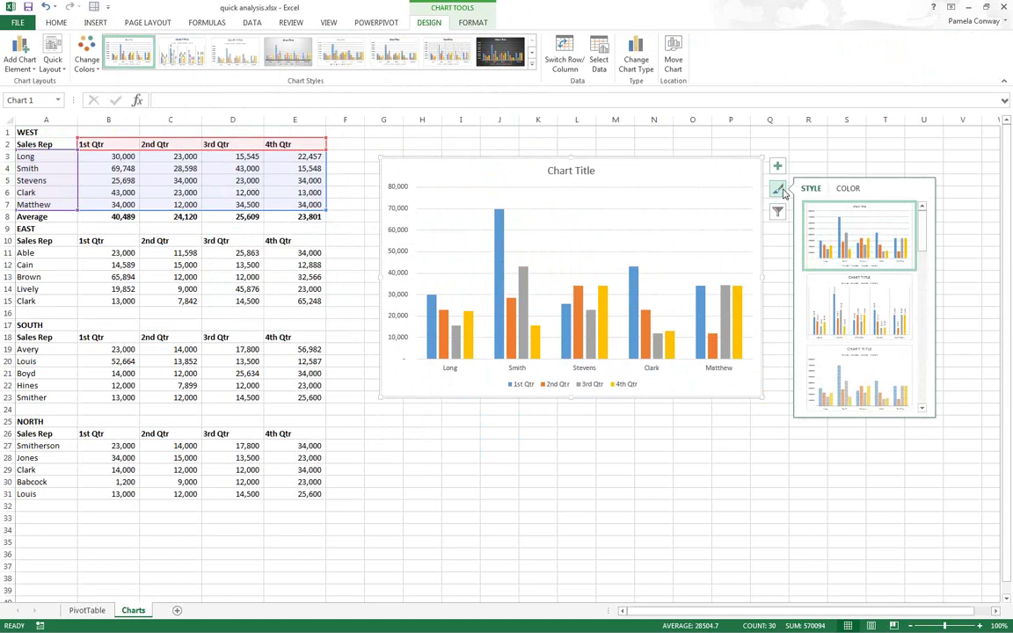
click(923, 303)
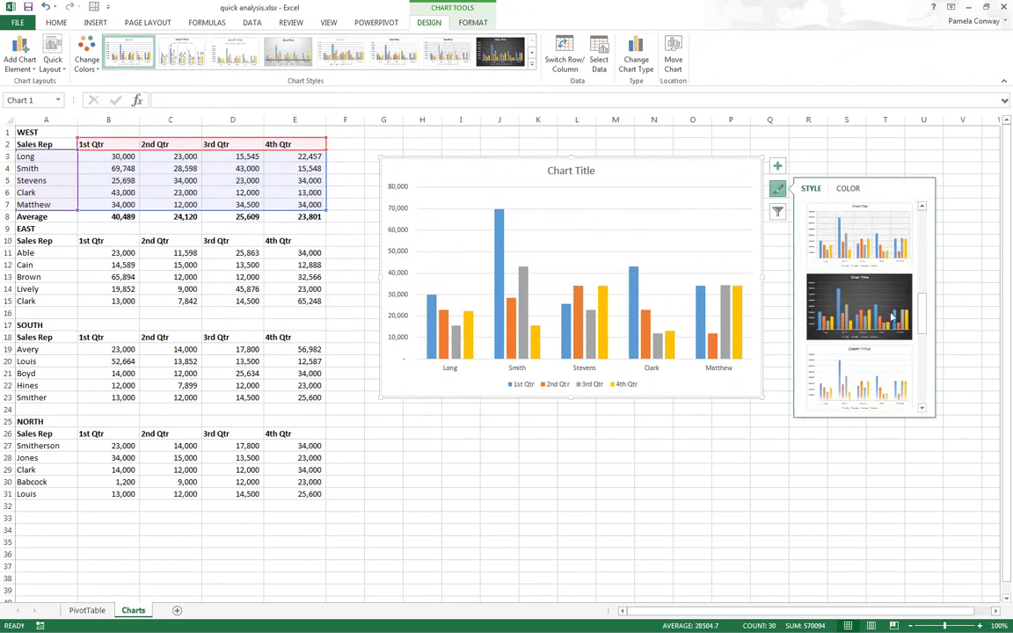
click(879, 299)
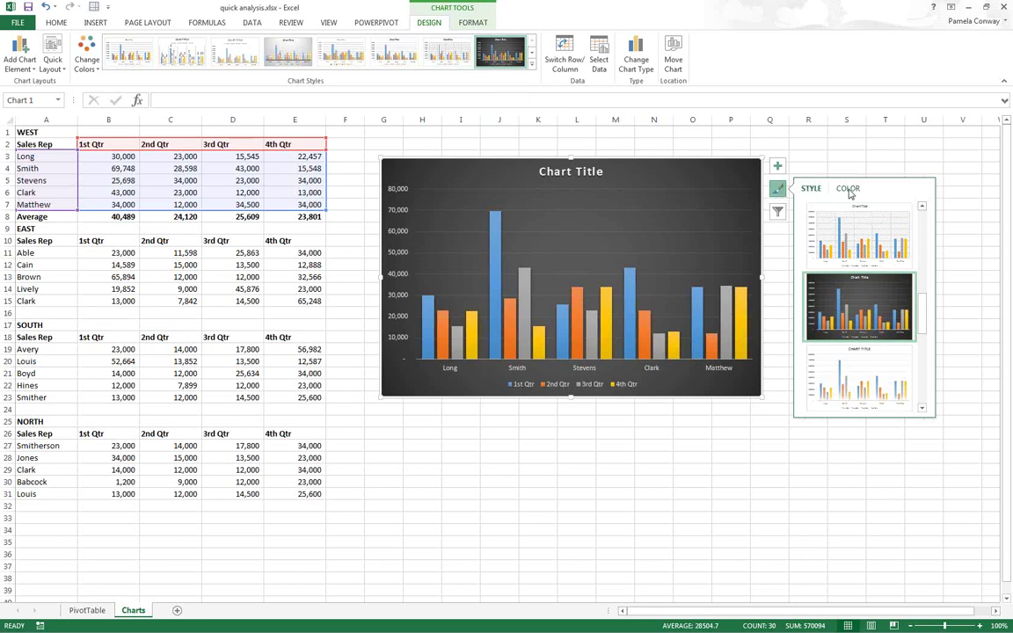
Recolour the chart's quarter bars with the orange, yellow, green and brown Colorful palette.
click(849, 189)
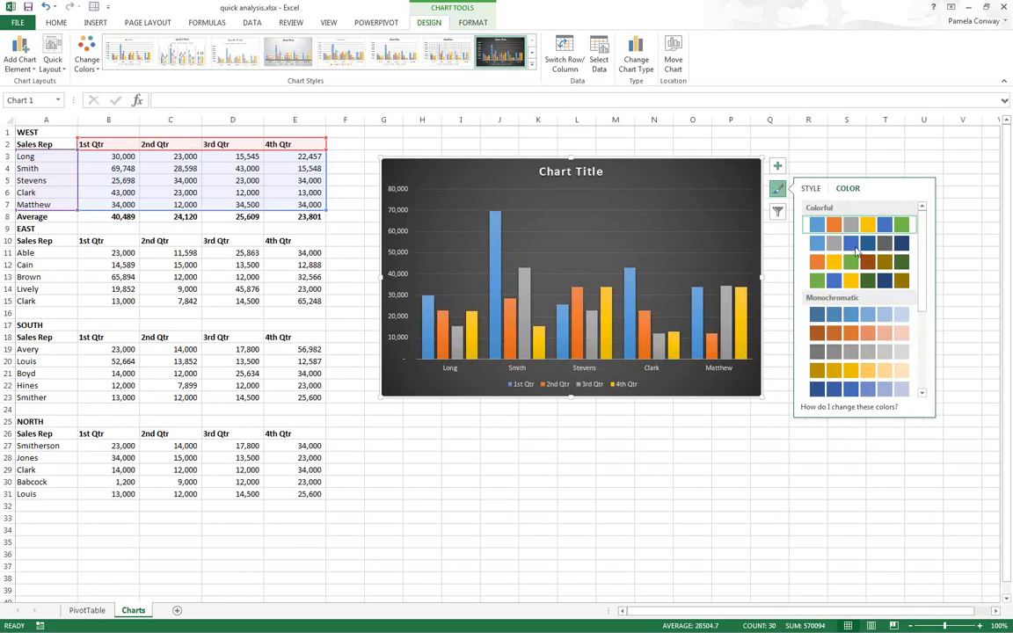
click(855, 264)
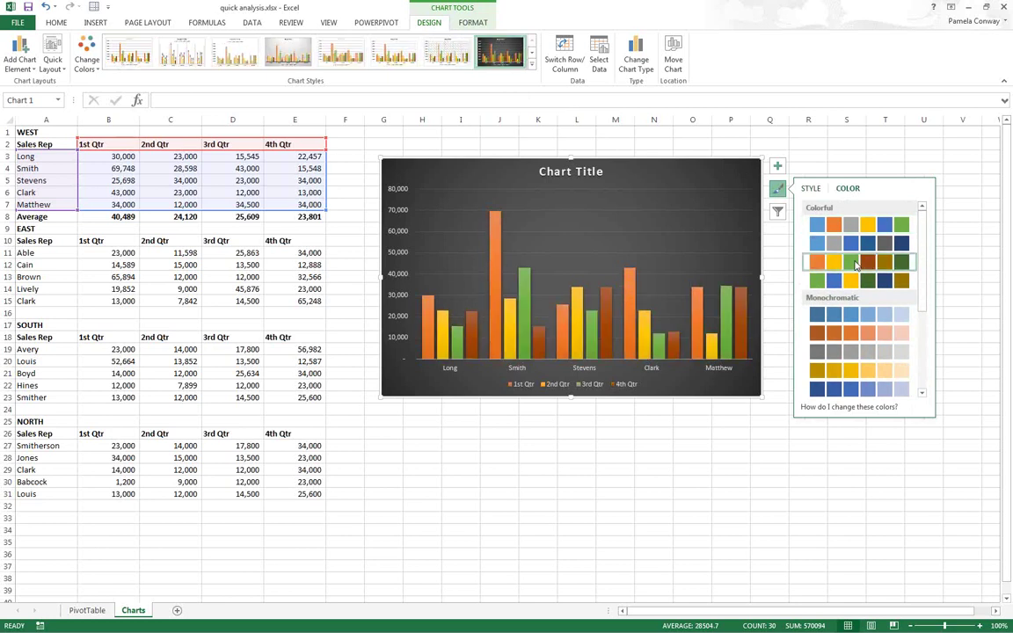
click(779, 168)
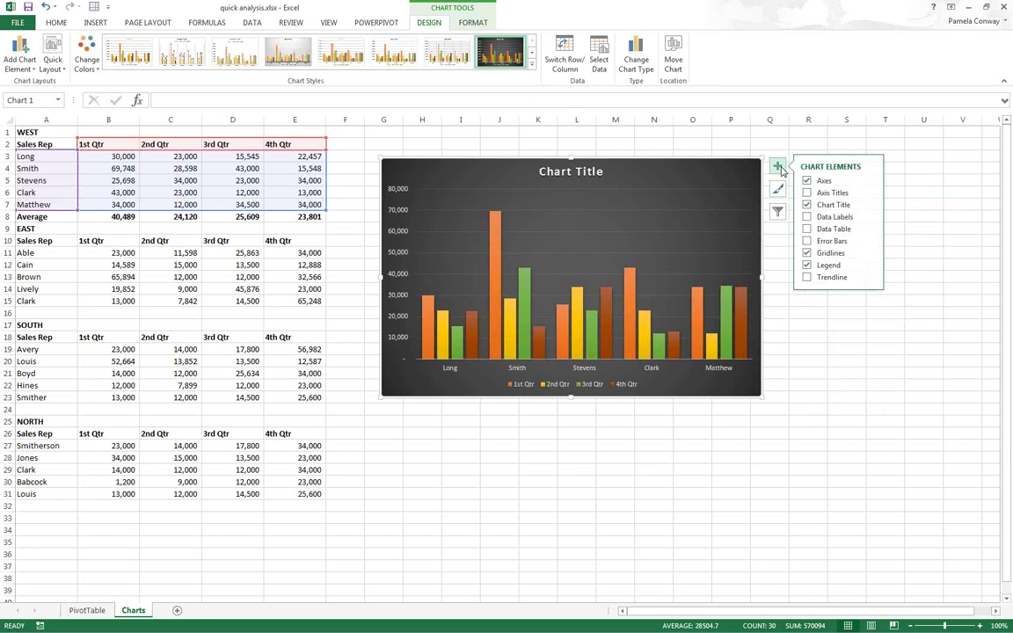
Add data labels to every chart bar, then bring the Outlook inbox over the spreadsheet.
click(806, 217)
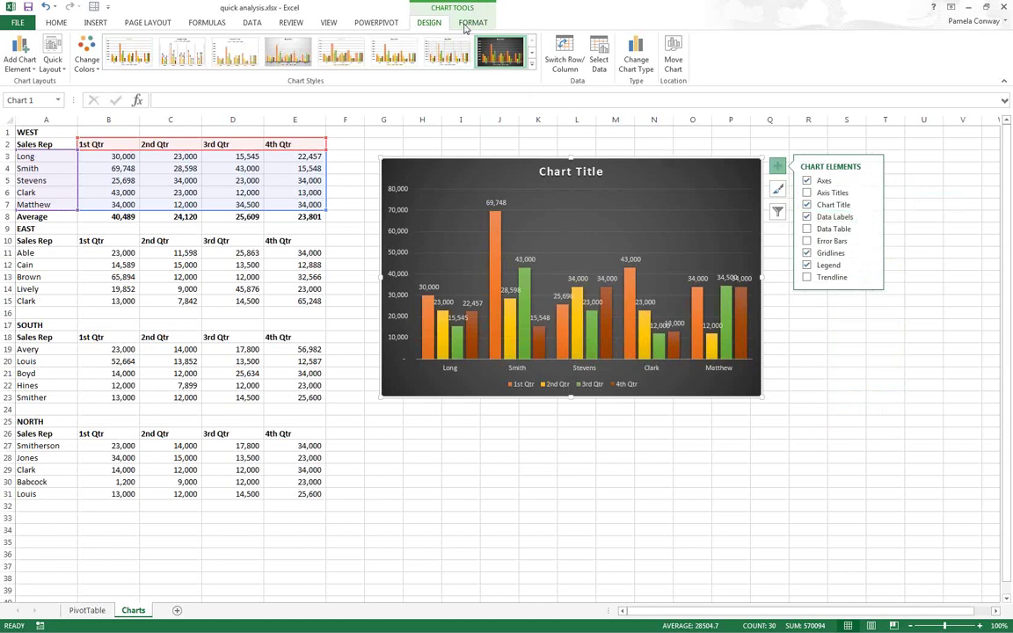
click(470, 23)
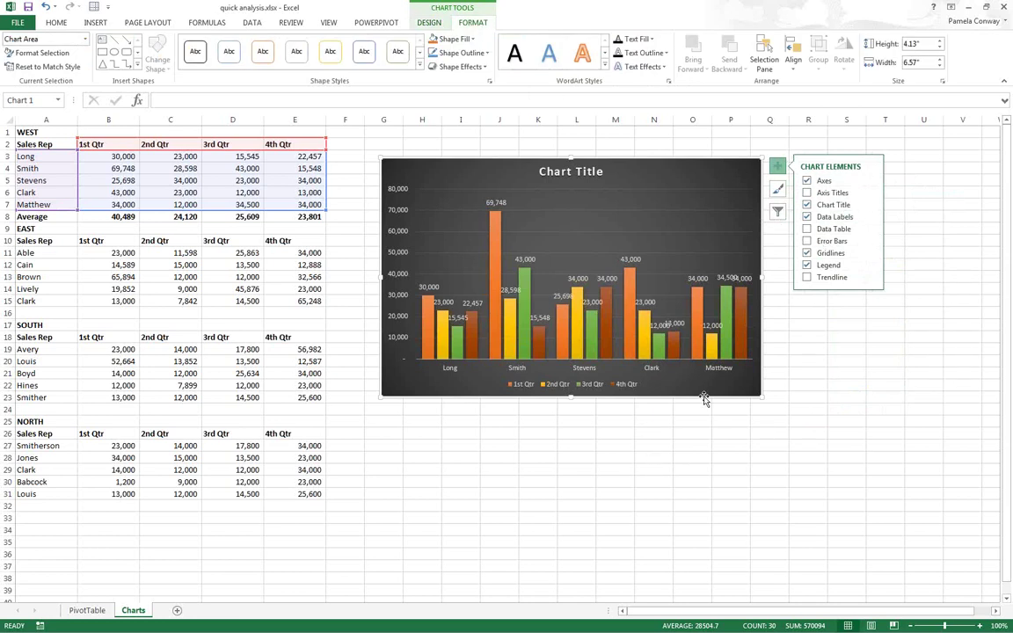
click(777, 166)
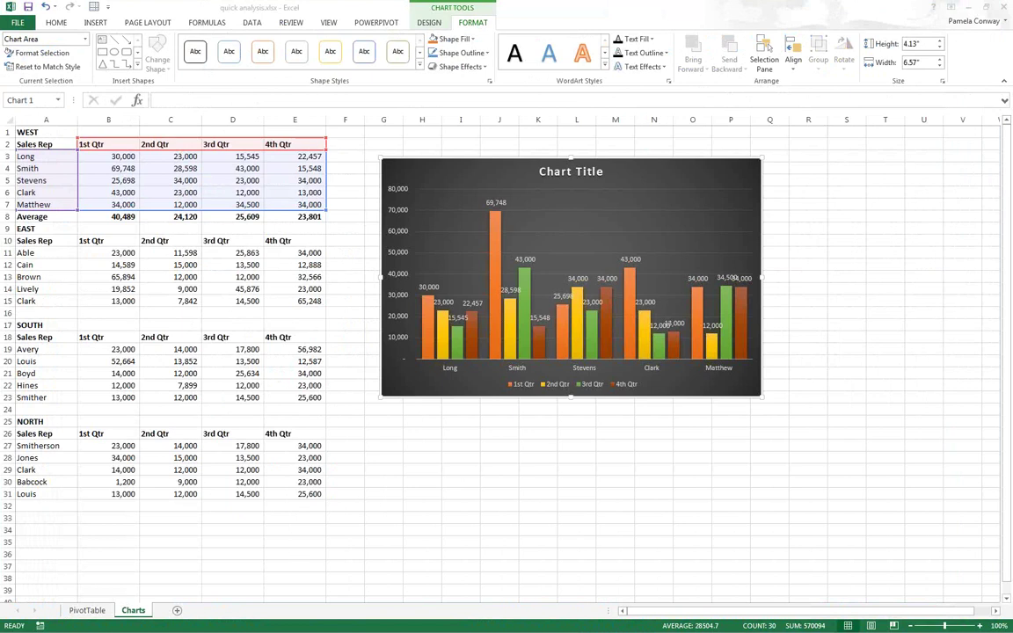
drag(0, 149, 370, 29)
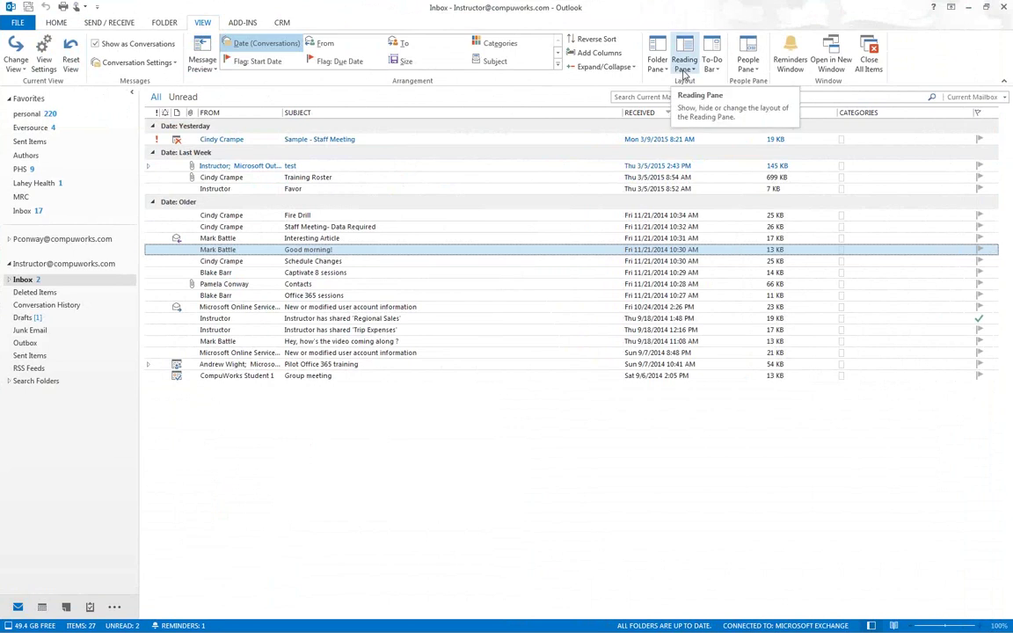
Show the Reading Pane placement options in the View tab's Layout group.
click(684, 70)
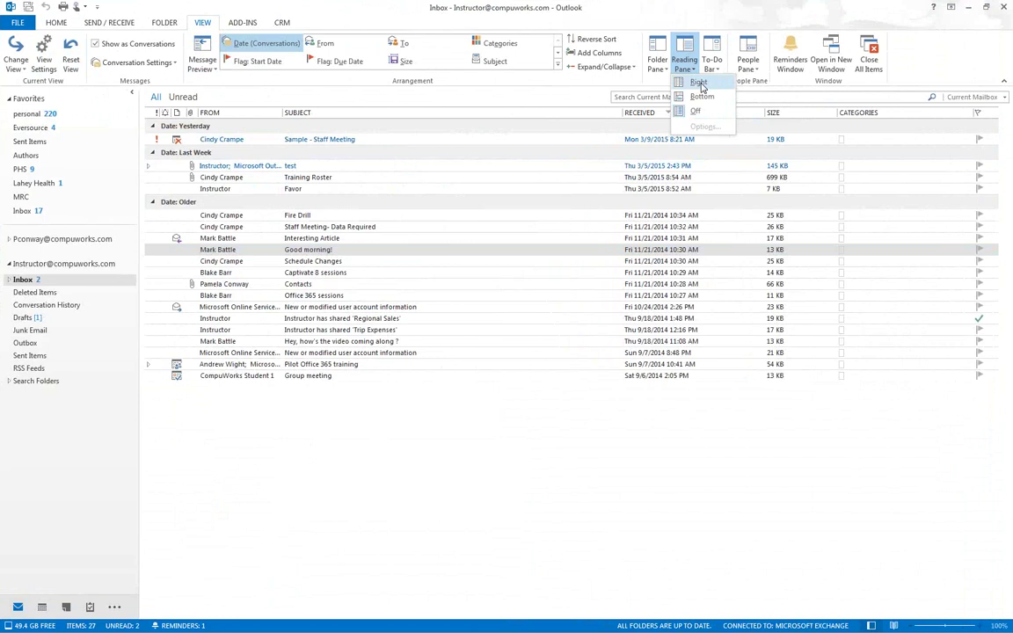
Place the reading pane on the right and preview the Schedule Changes and Good morning! messages.
click(698, 82)
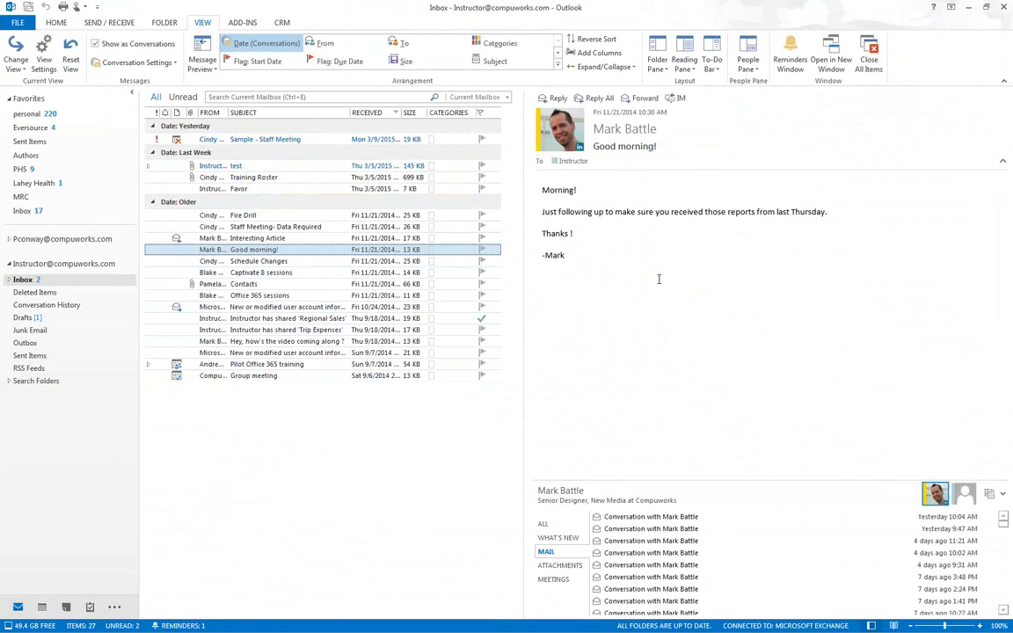
click(236, 262)
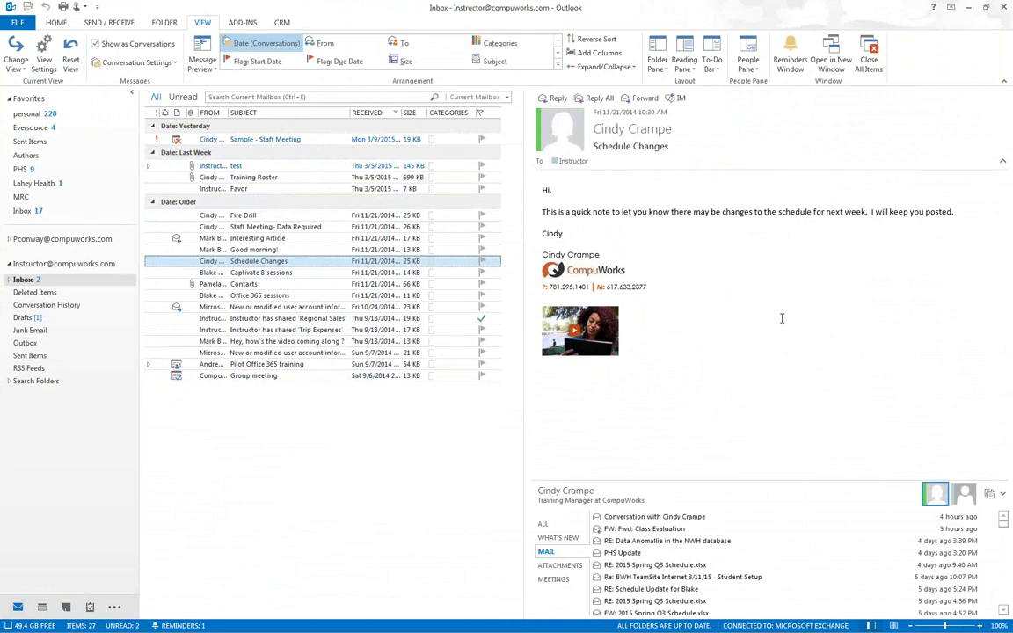
click(279, 250)
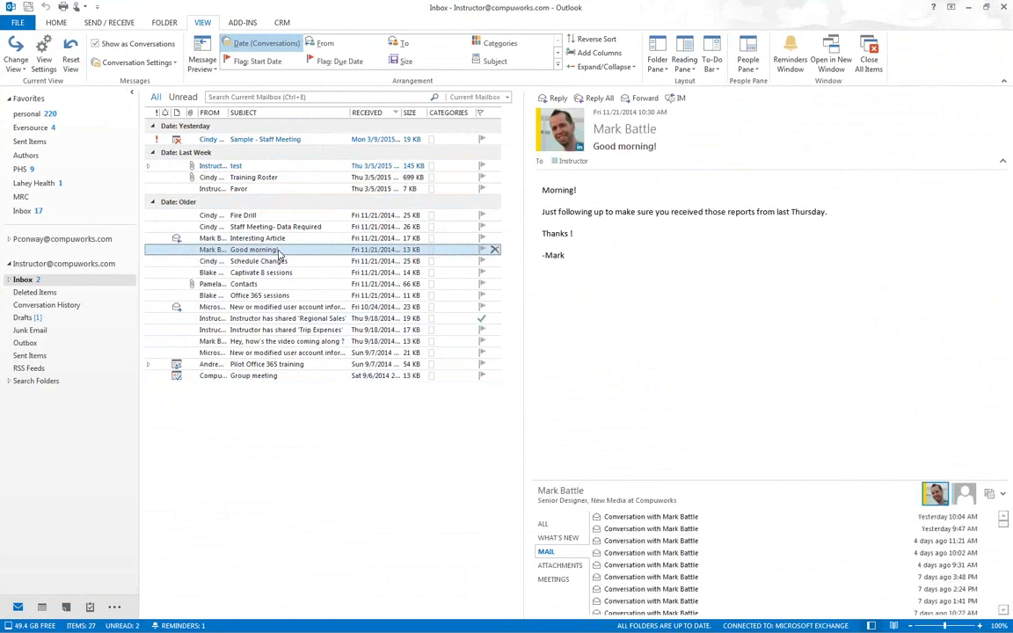
Open the Good morning! message in its own window.
click(807, 279)
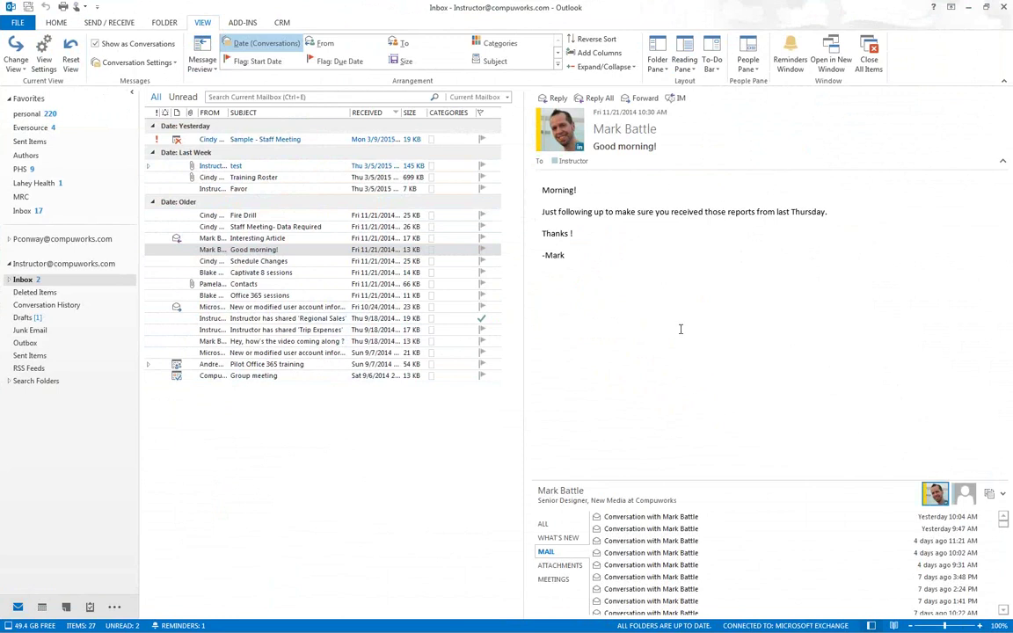
click(244, 251)
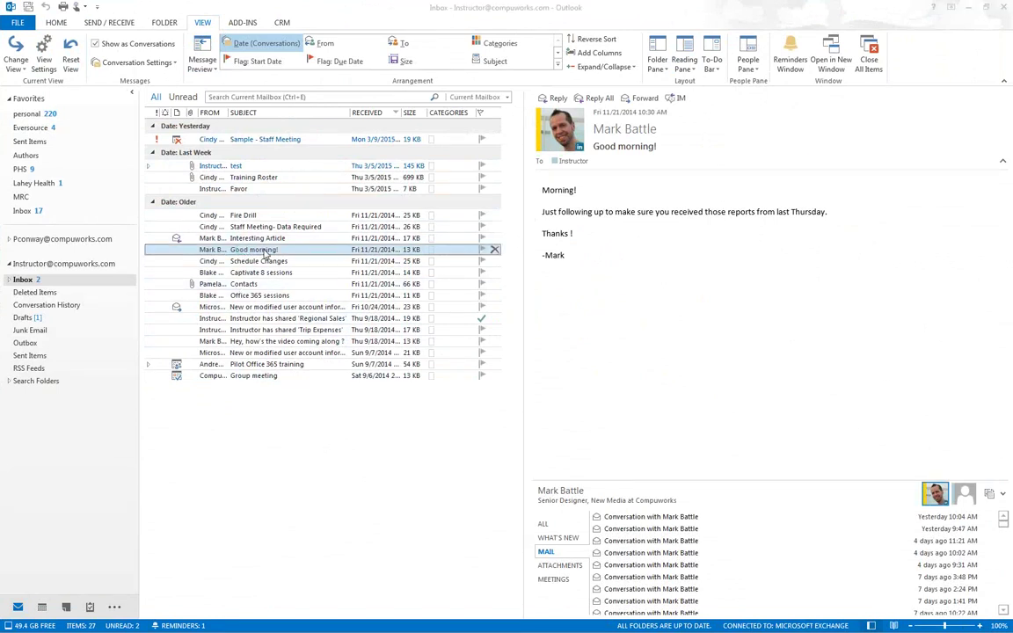
double_click(265, 251)
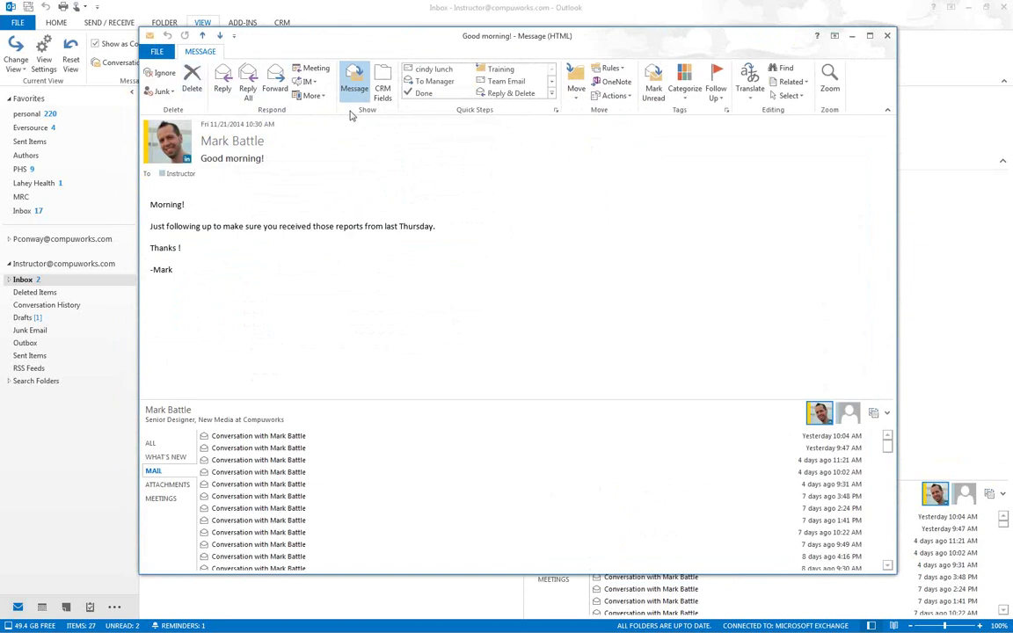
Close the Good morning! window and begin an inline 'RE: Good morning!' reply.
click(888, 35)
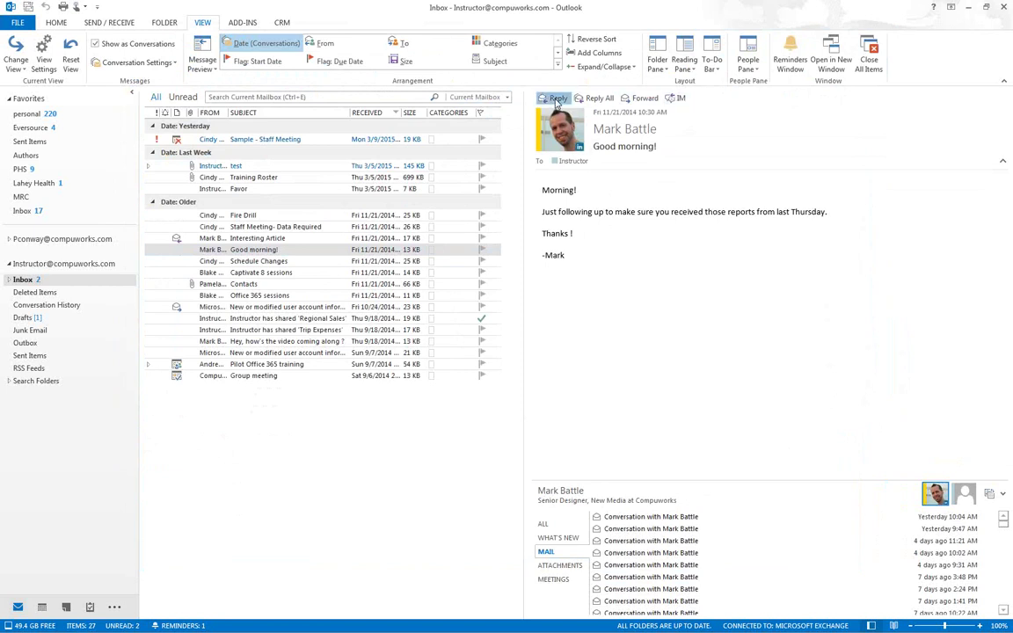
click(556, 99)
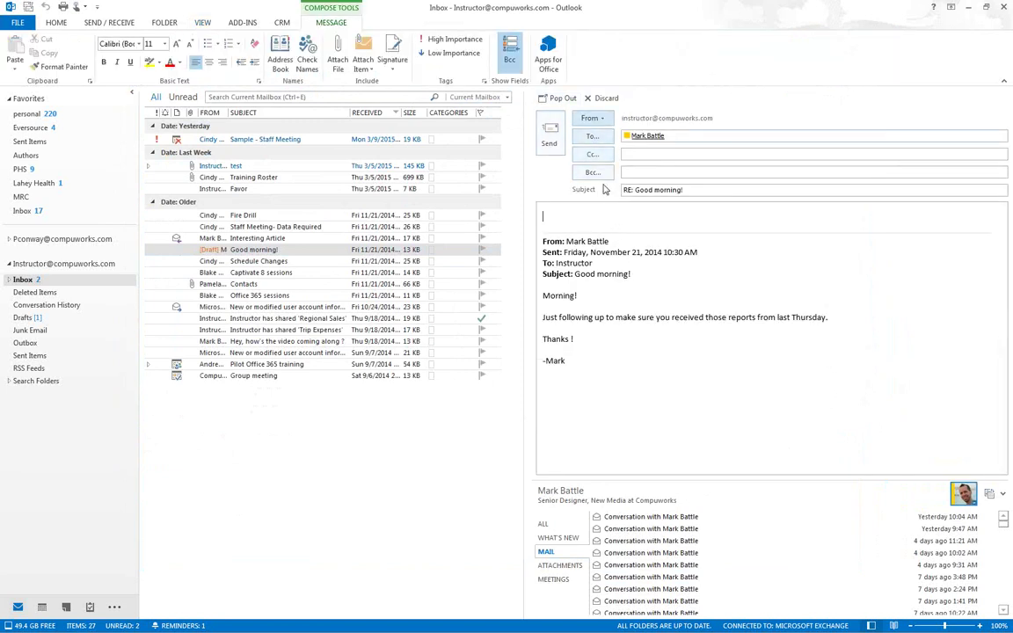
Send the reply 'Yes, thank you! I'm all set.' to the Good morning! sender.
click(667, 222)
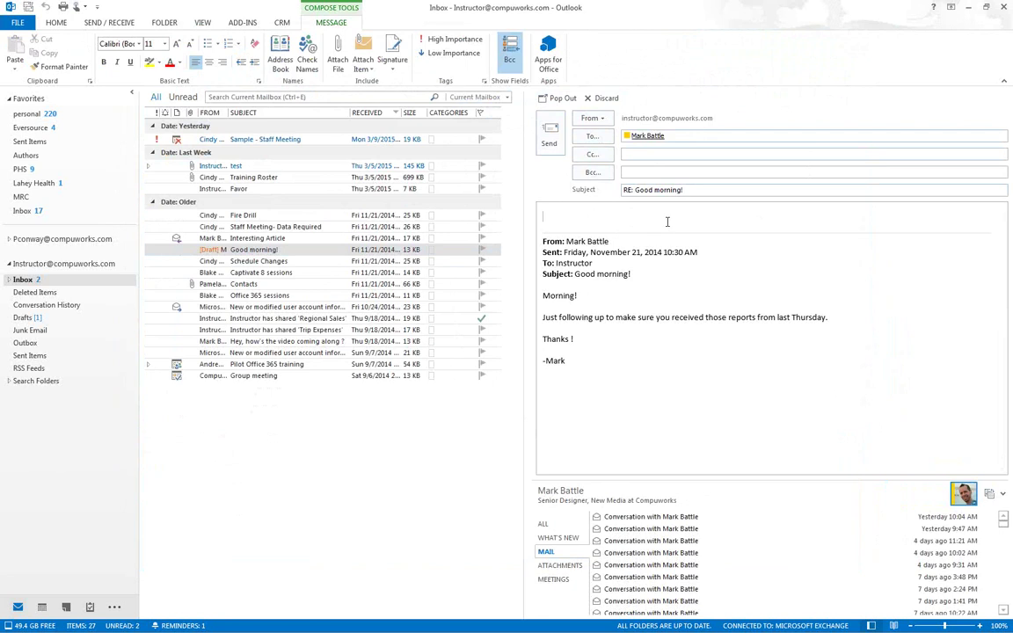
text(Yes, thank you!  I'm all set.)
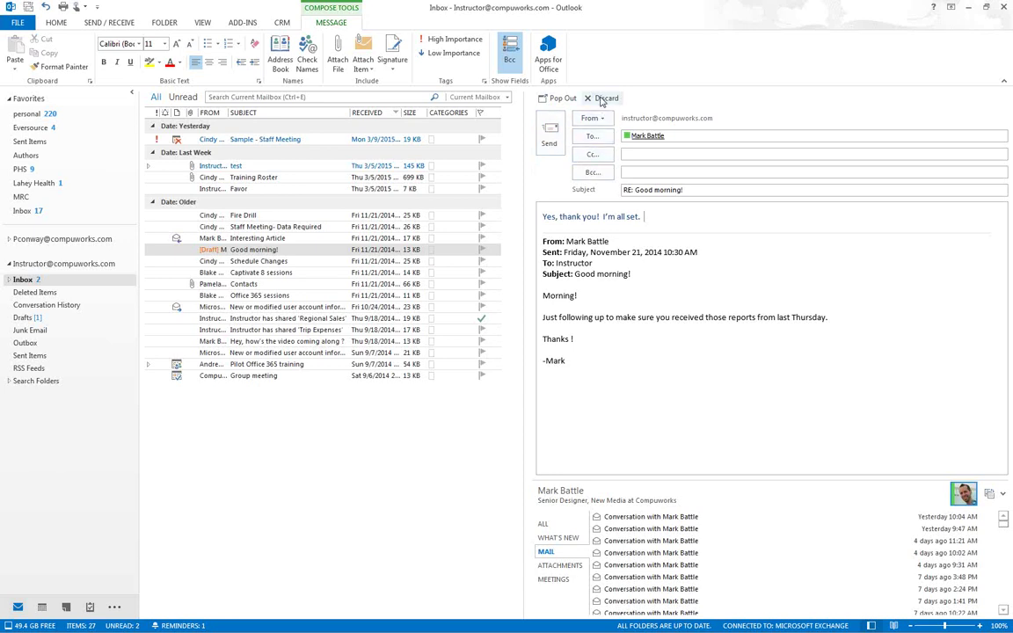
click(550, 134)
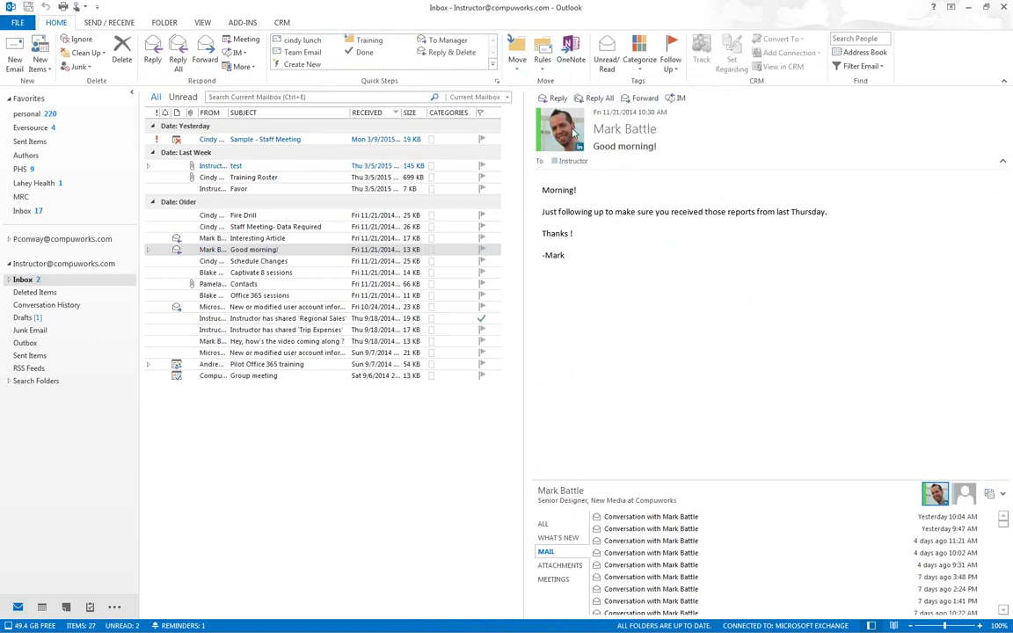
Show the sender's contact card with availability, job title and contact options.
mouse_move(570, 130)
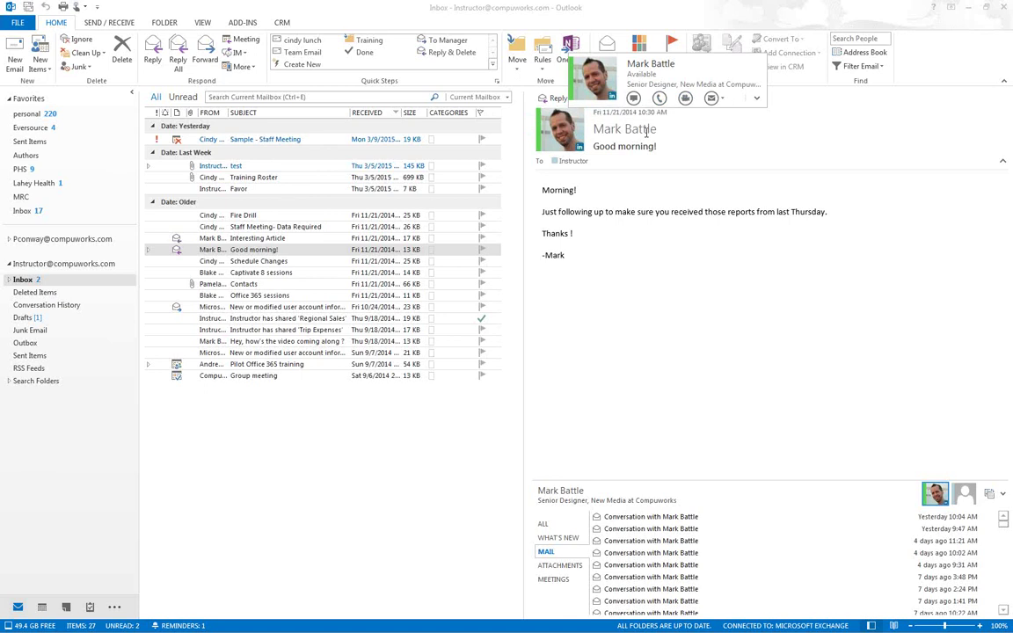
Start a new email to the sender from the contact card, then discard it without saving.
mouse_move(639, 130)
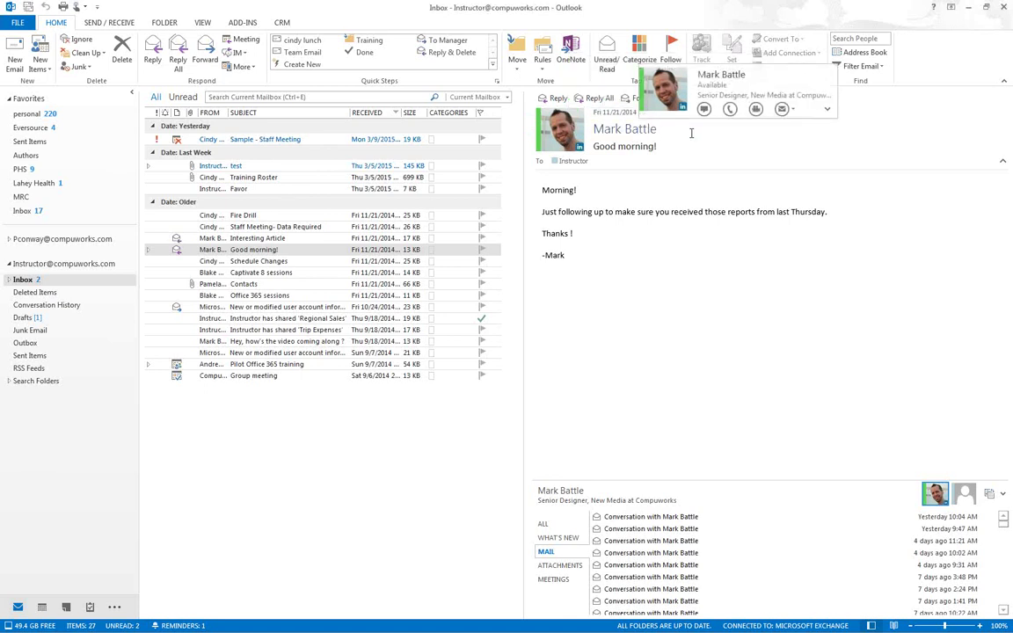
mouse_move(584, 127)
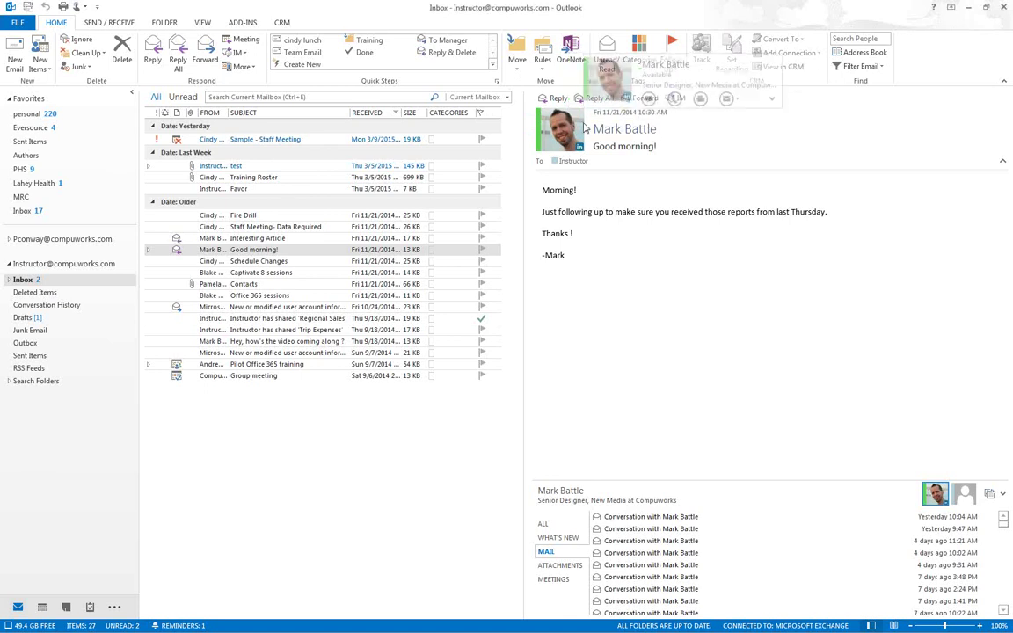
click(726, 100)
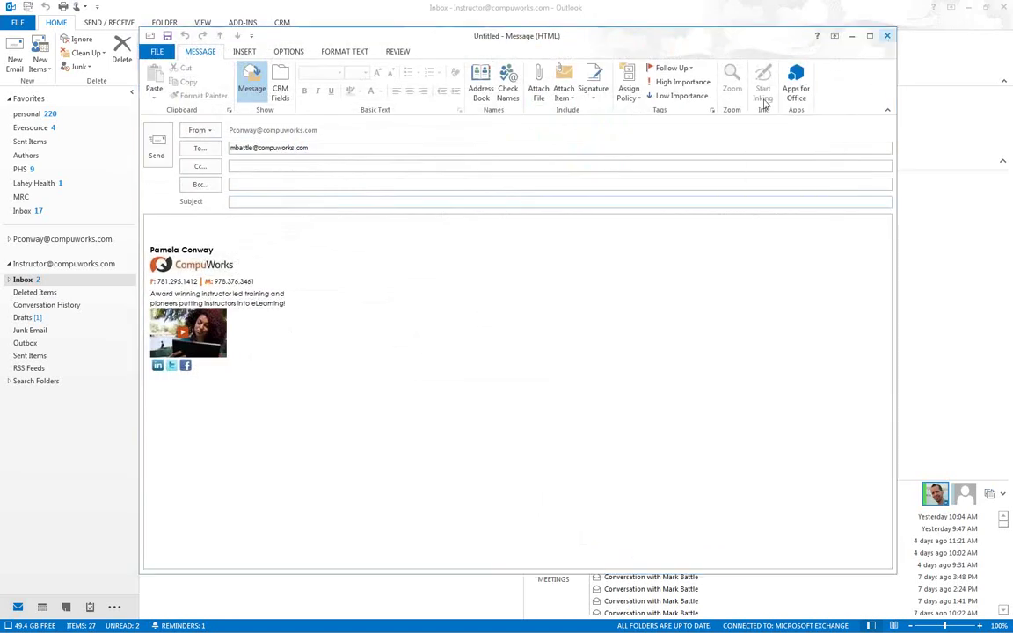
key(Escape)
click(511, 356)
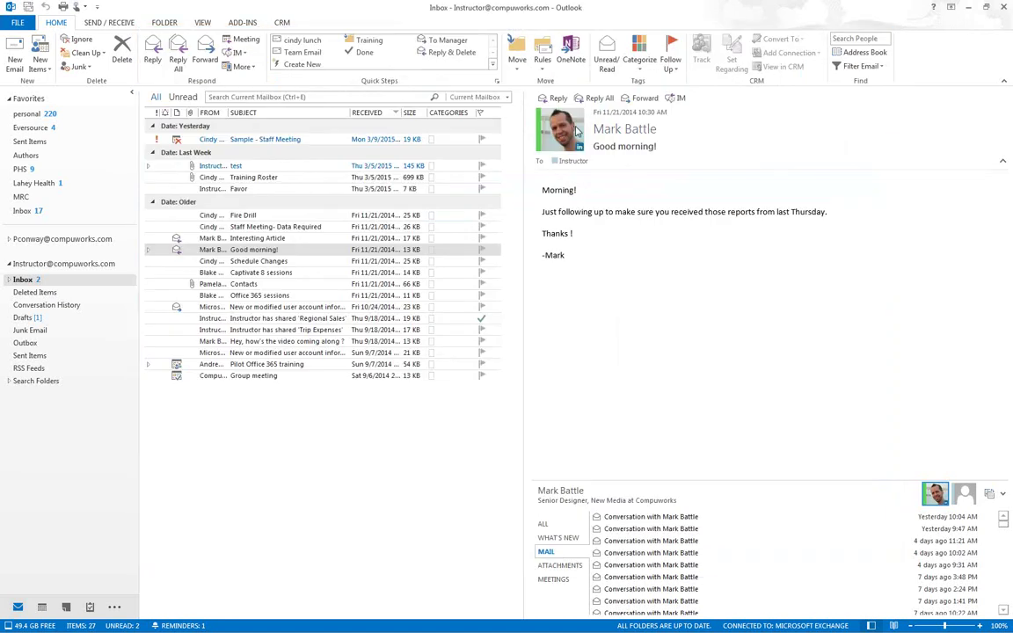
Browse the sender's Send Email address list, then expand the full contact card.
mouse_move(562, 127)
click(730, 103)
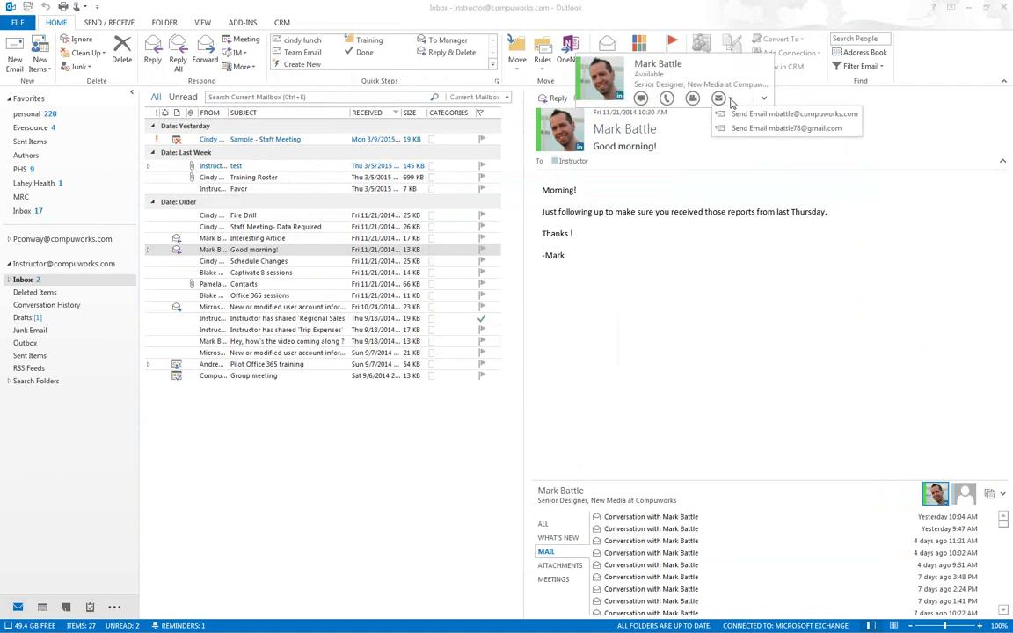
click(731, 102)
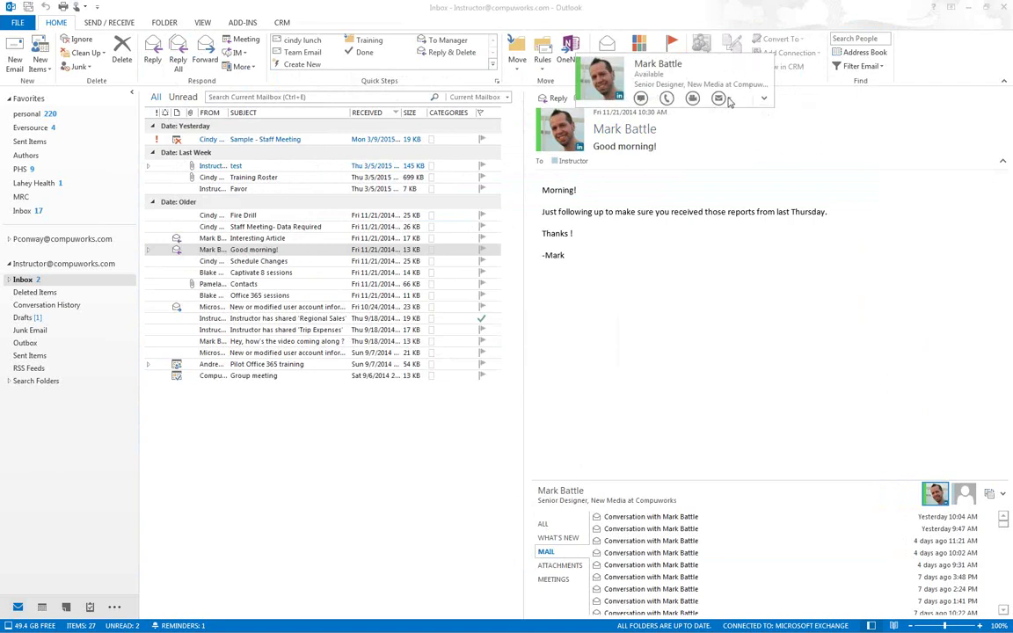
click(729, 102)
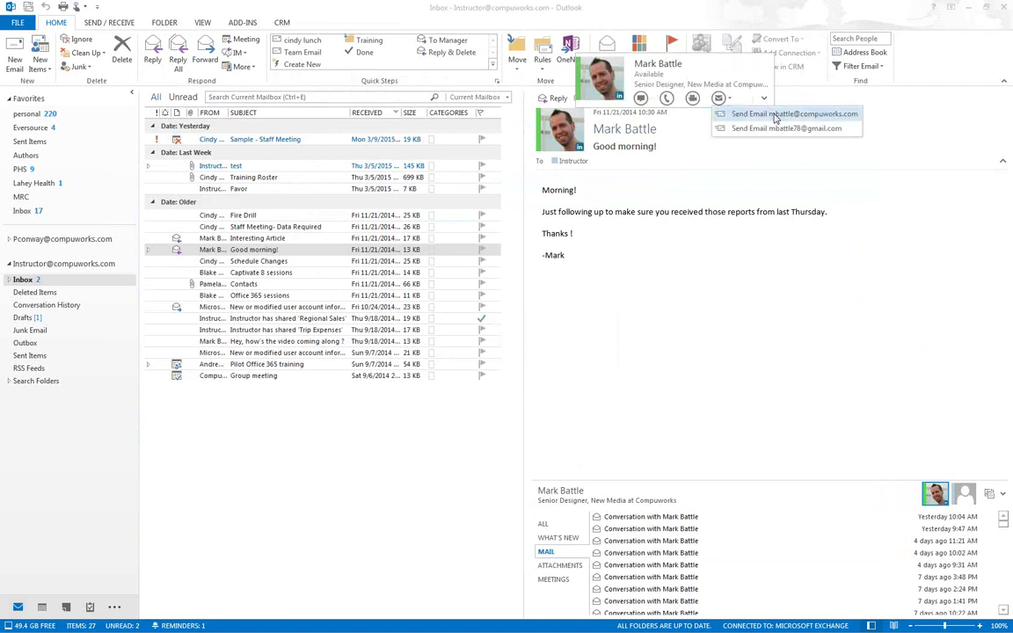
click(681, 101)
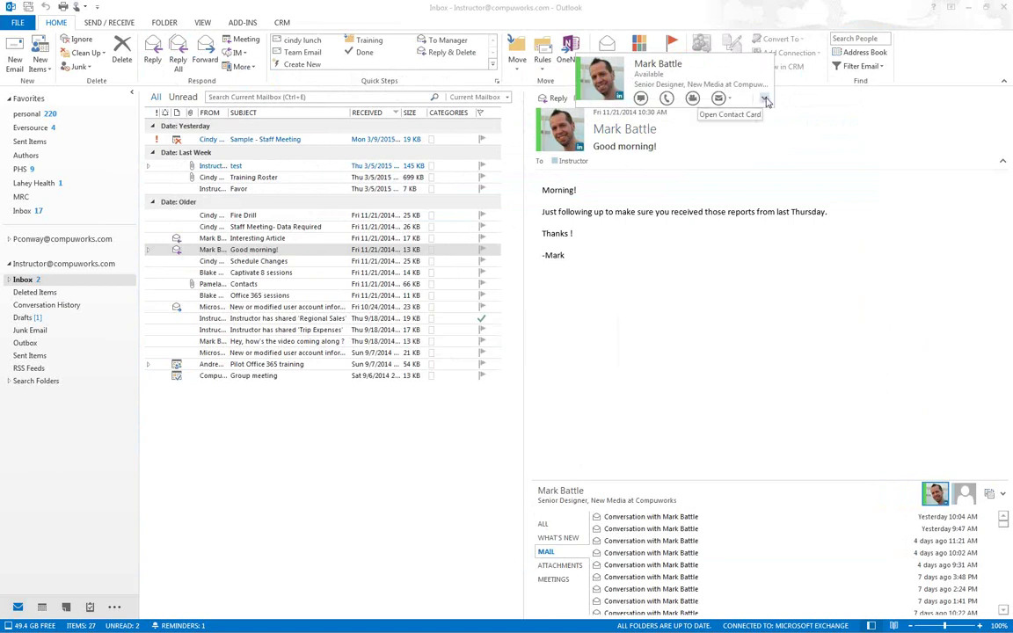
click(766, 99)
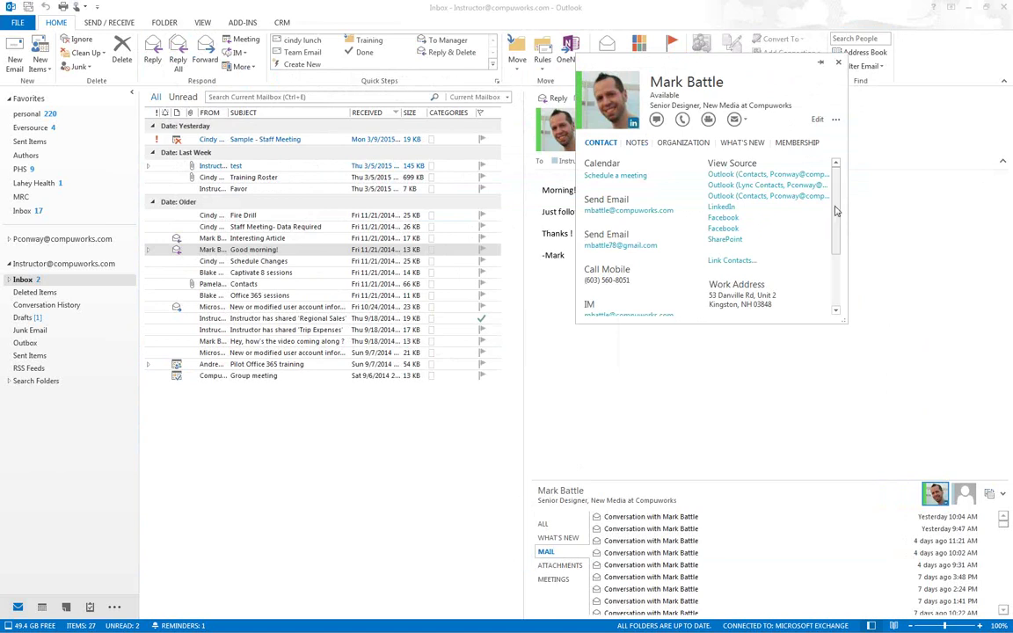
Review the sender's details on the Contact tab and switch the card to edit mode.
scroll(835, 231, down, 1)
scroll(835, 237, down, 2)
scroll(835, 238, up, 4)
click(817, 120)
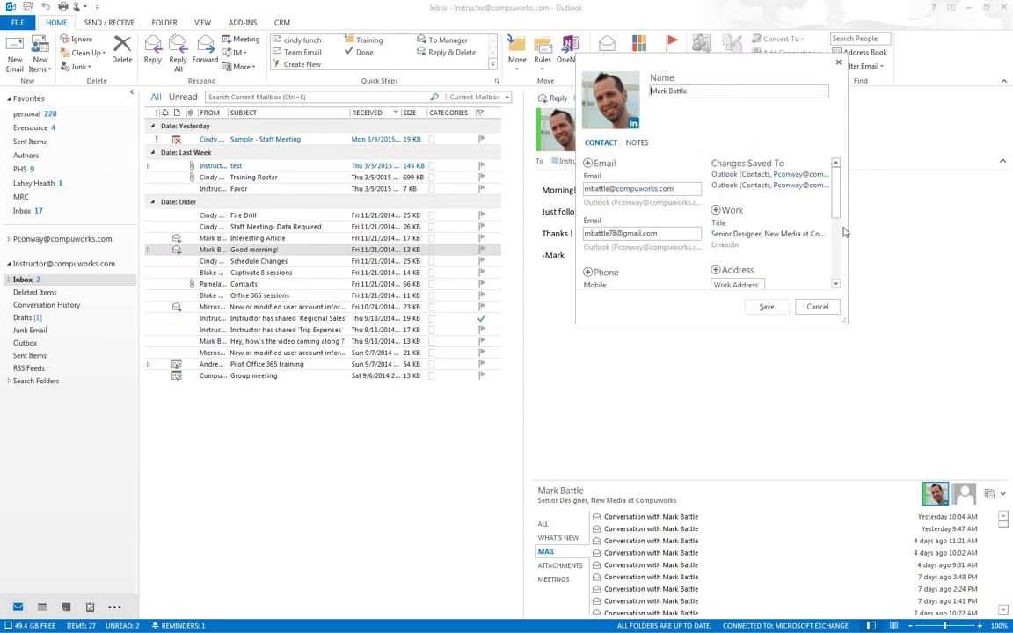
click(715, 270)
click(741, 282)
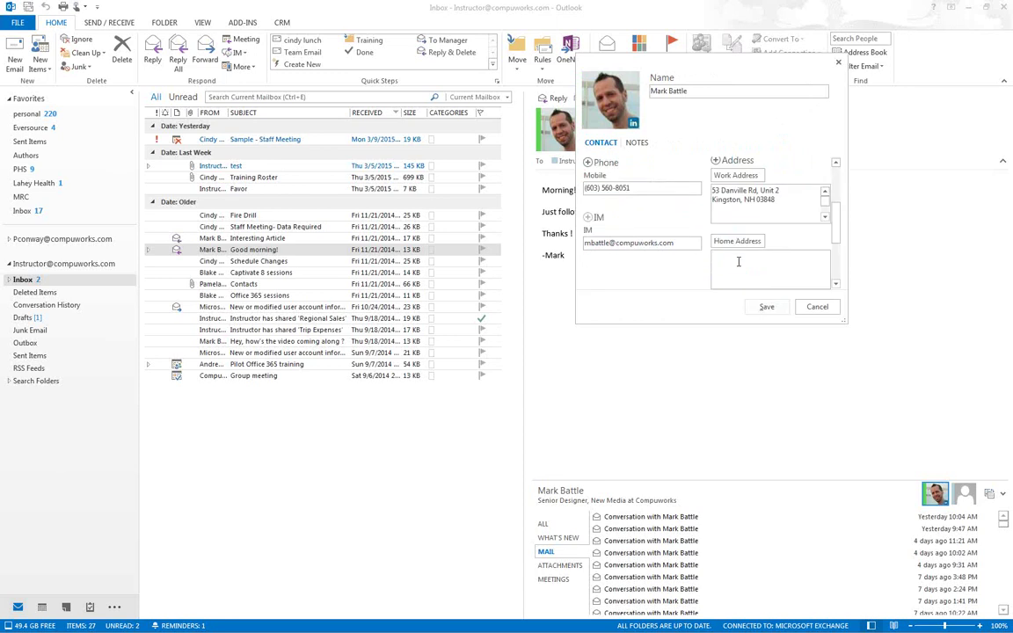
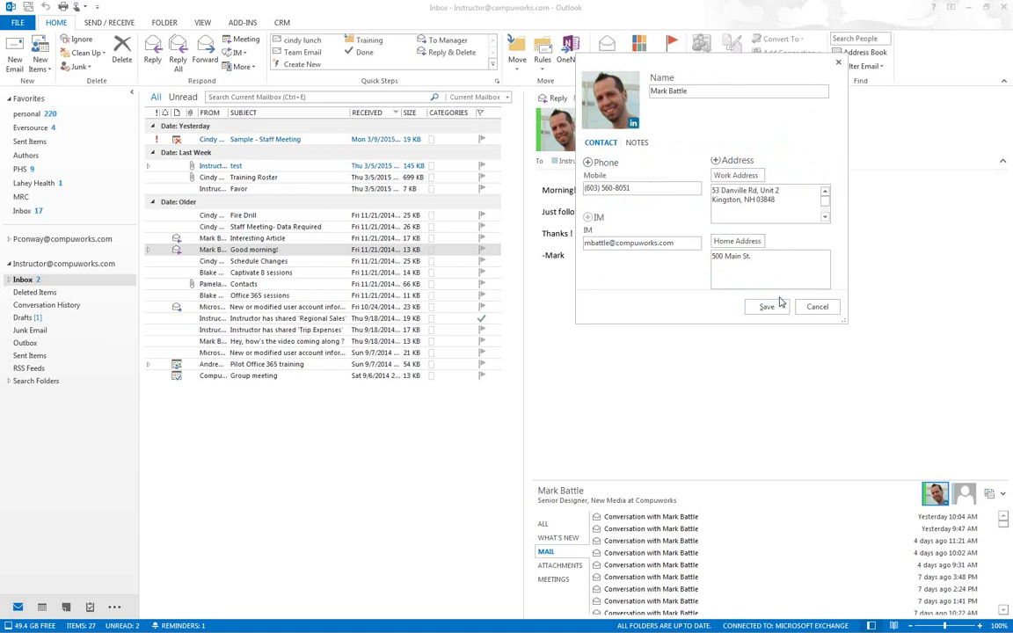
click(779, 301)
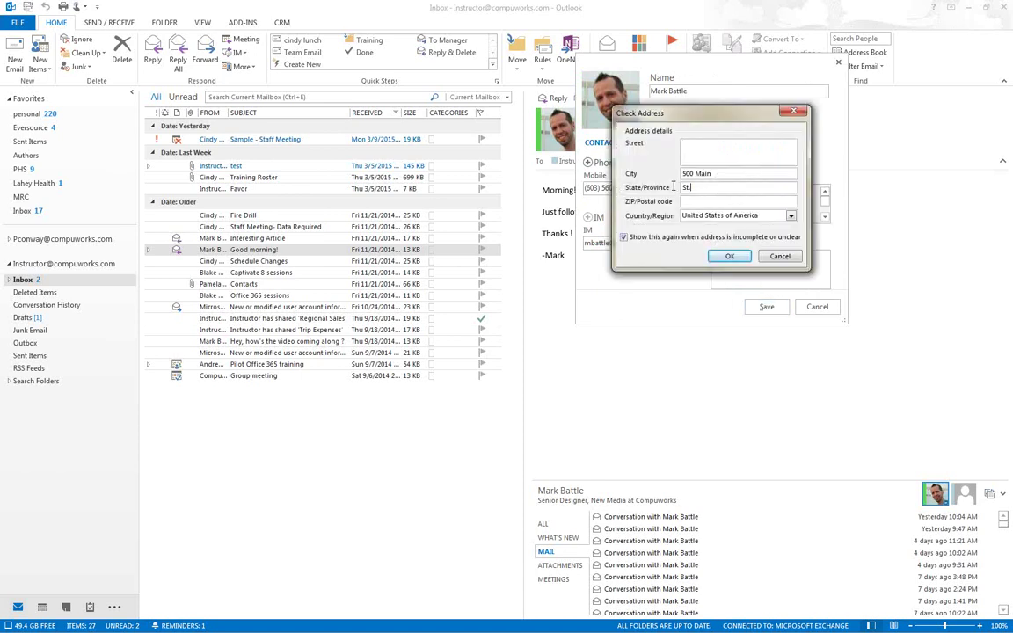
Move the street into Street, set City 'here', State 'ma', ZIP 01913, and save the contact.
key(shift+Tab)
key(ctrl+x)
click(726, 149)
key(ctrl+v)
click(700, 173)
text(here)
key(Tab)
text(ma)
key(Tab)
text(01913)
click(730, 256)
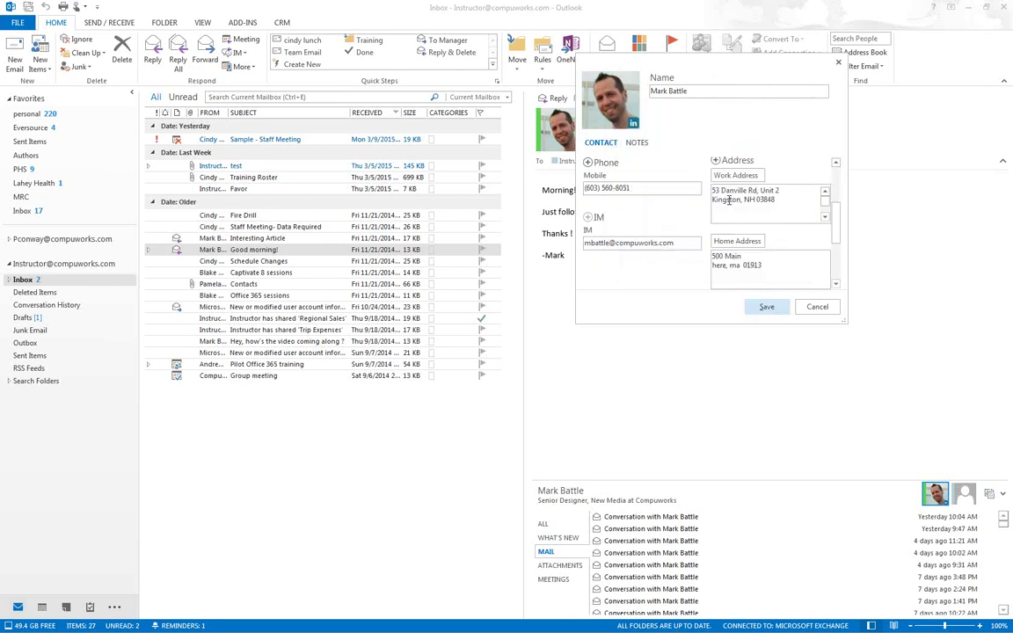
click(774, 309)
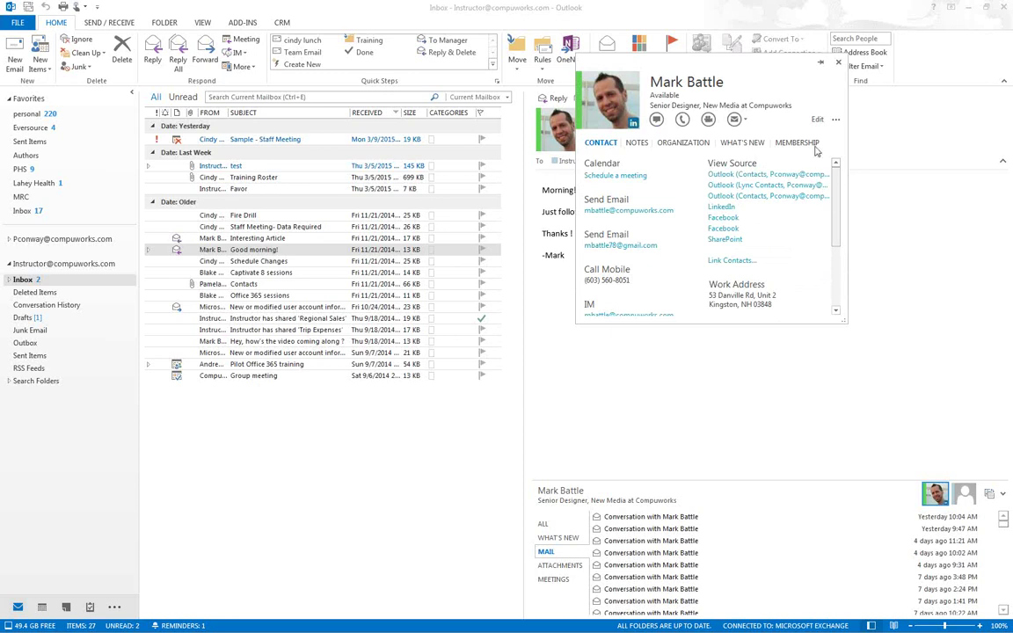
Pin and then close the floating contact card, and restore Outlook to a smaller window.
drag(750, 83, 456, 299)
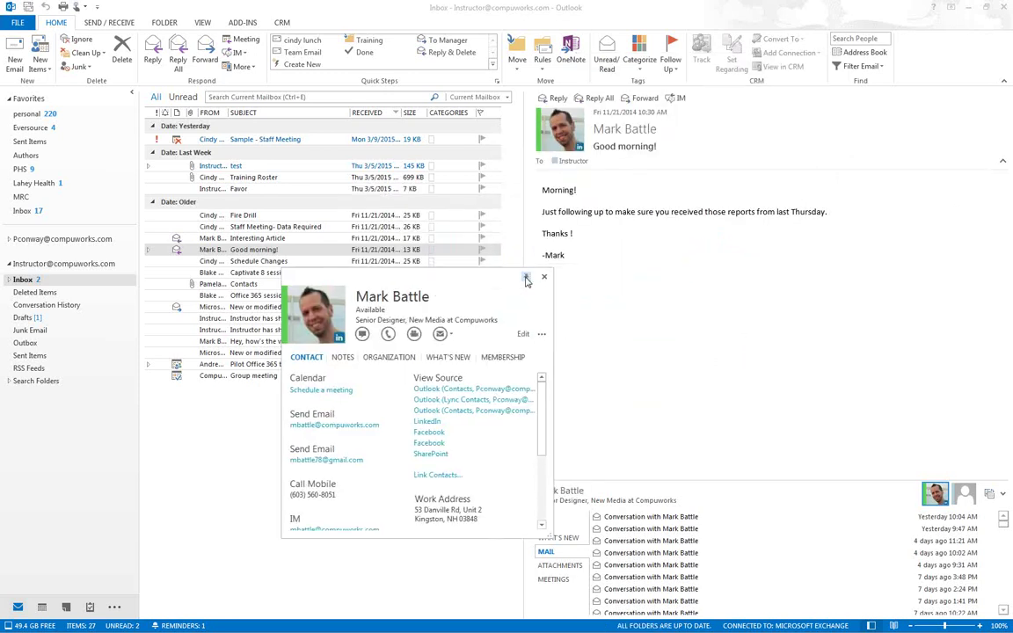
click(526, 278)
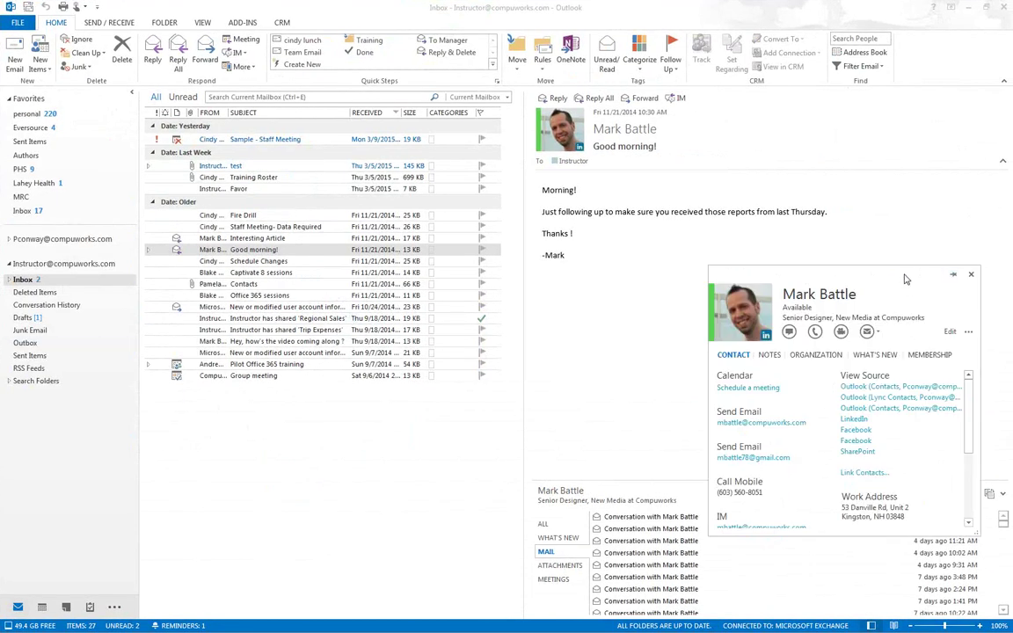
drag(906, 280, 674, 247)
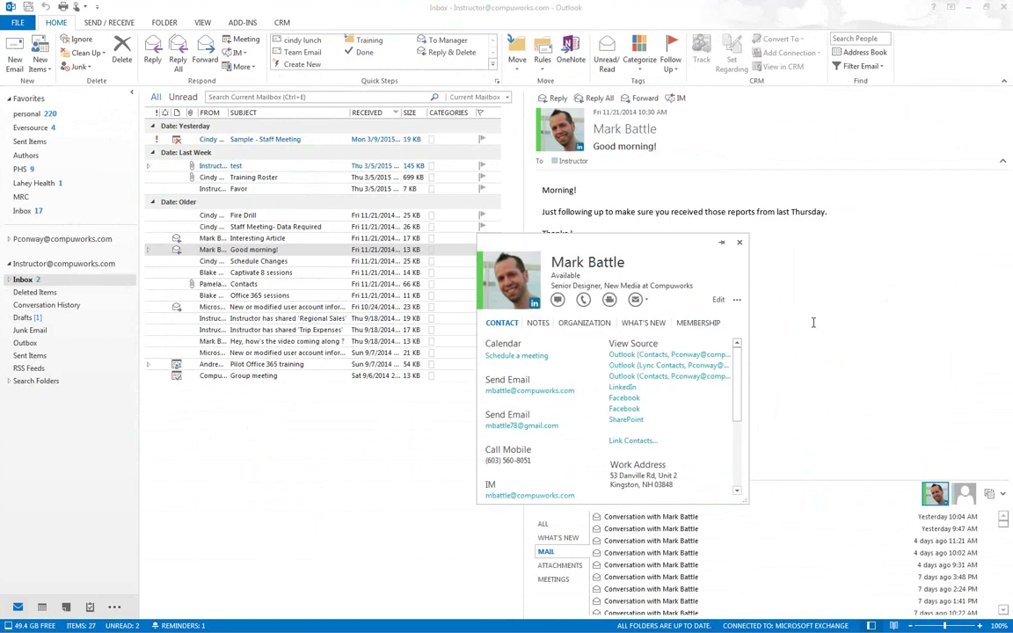
key(Escape)
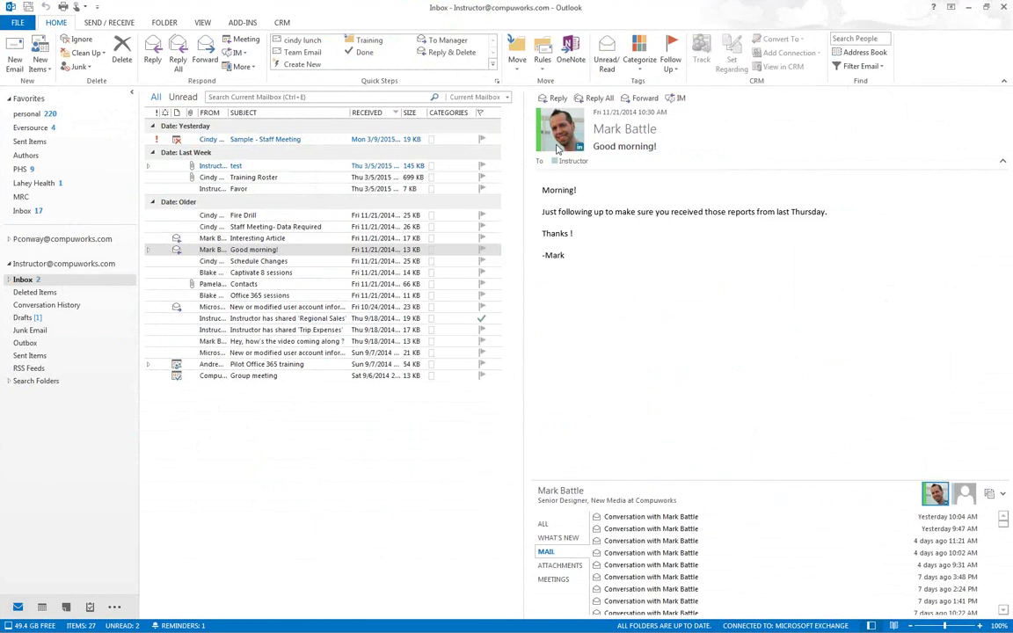
key(super+Down)
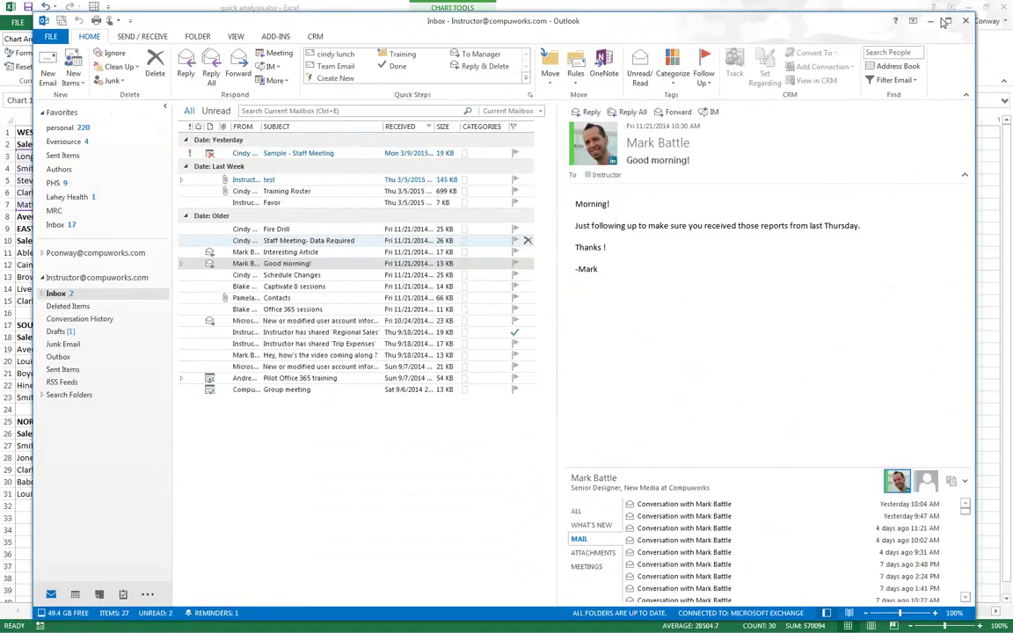
click(934, 20)
key(alt+Tab)
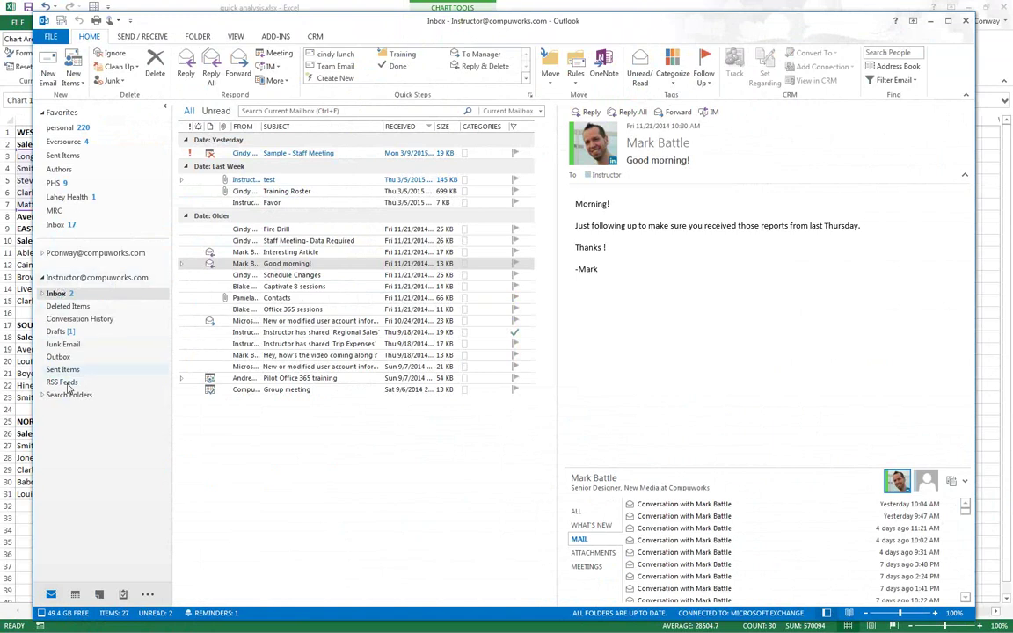
Expand the Inbox and move Migration Project below Training and Personal below Leslie.
click(42, 294)
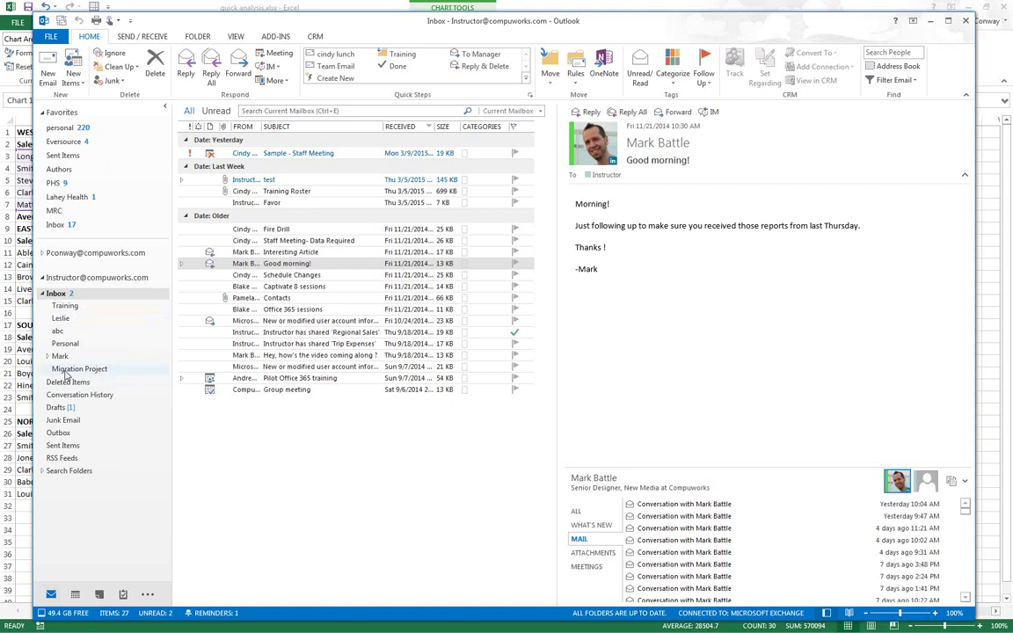
drag(64, 374, 67, 289)
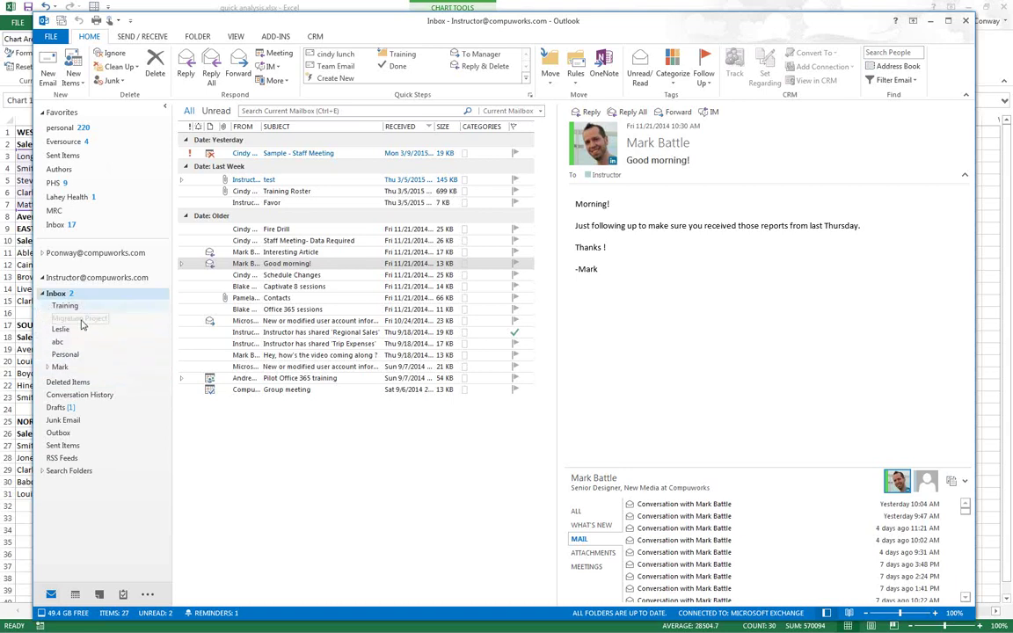
mouse_move(80, 356)
mouse_down()
mouse_move(63, 340)
mouse_move(73, 343)
mouse_up()
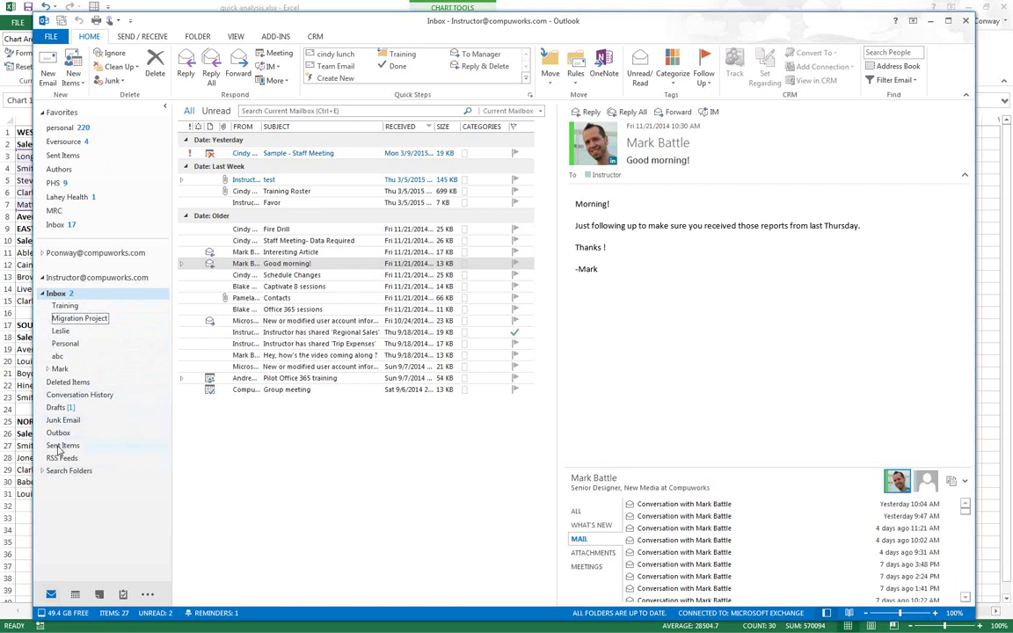
Move Sent Items below Deleted Items, and Outbox and Conversation History below RSS Feeds.
drag(60, 446, 65, 397)
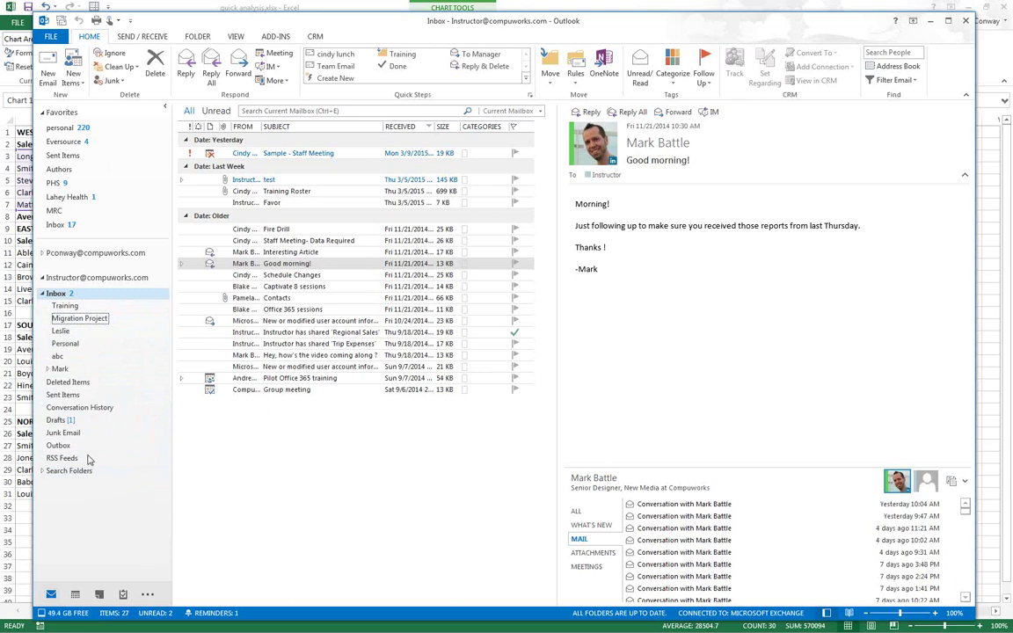
drag(61, 450, 65, 460)
drag(64, 407, 63, 452)
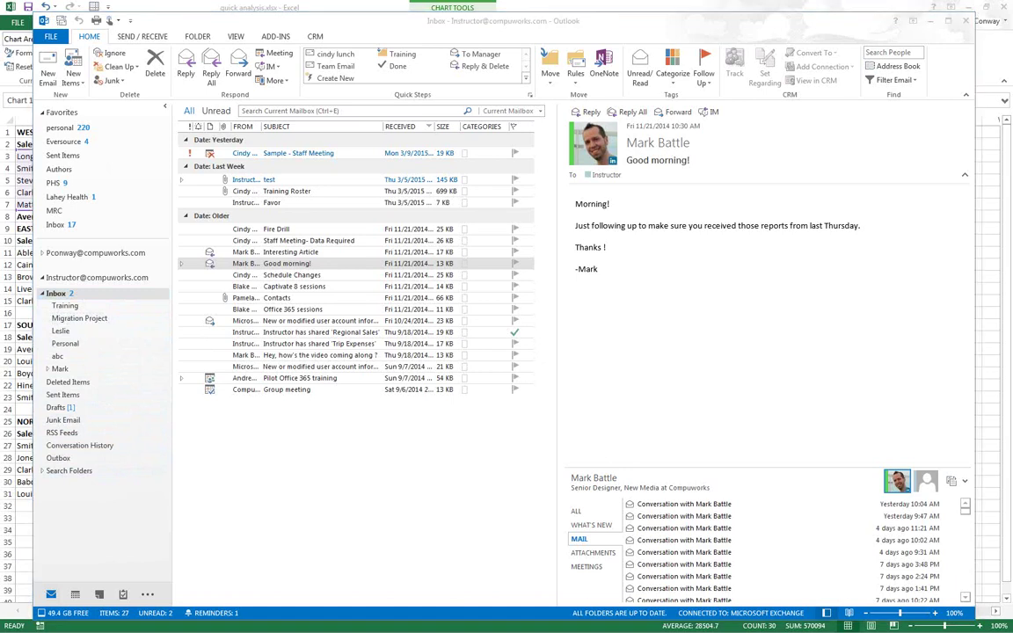
key(ctrl+1)
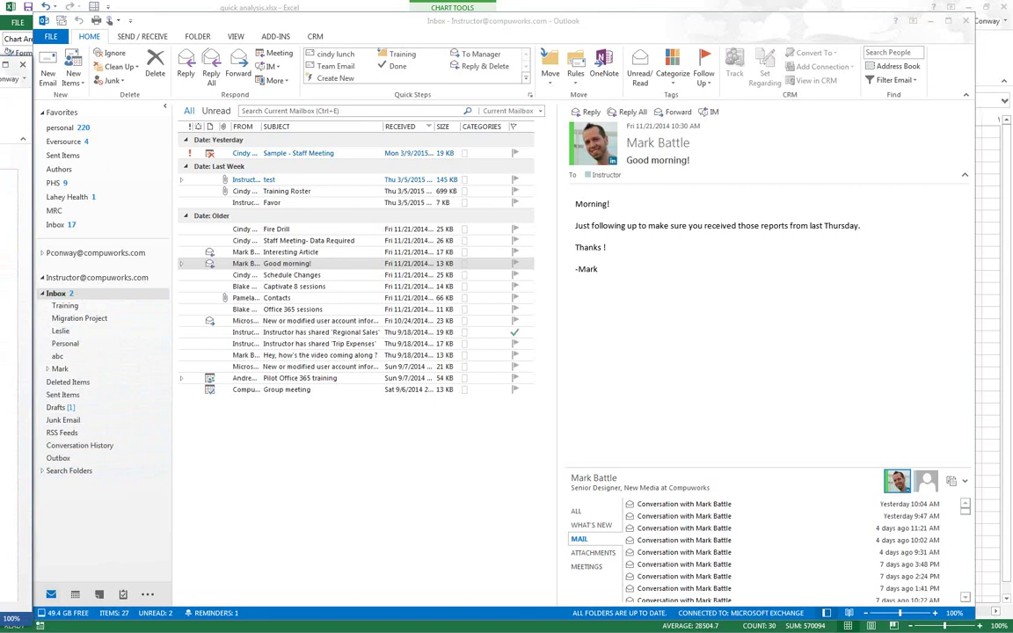
Bring the Wilderness Navigation.docx window forward, maximize it, and scroll through the document.
drag(0, 86, 404, 29)
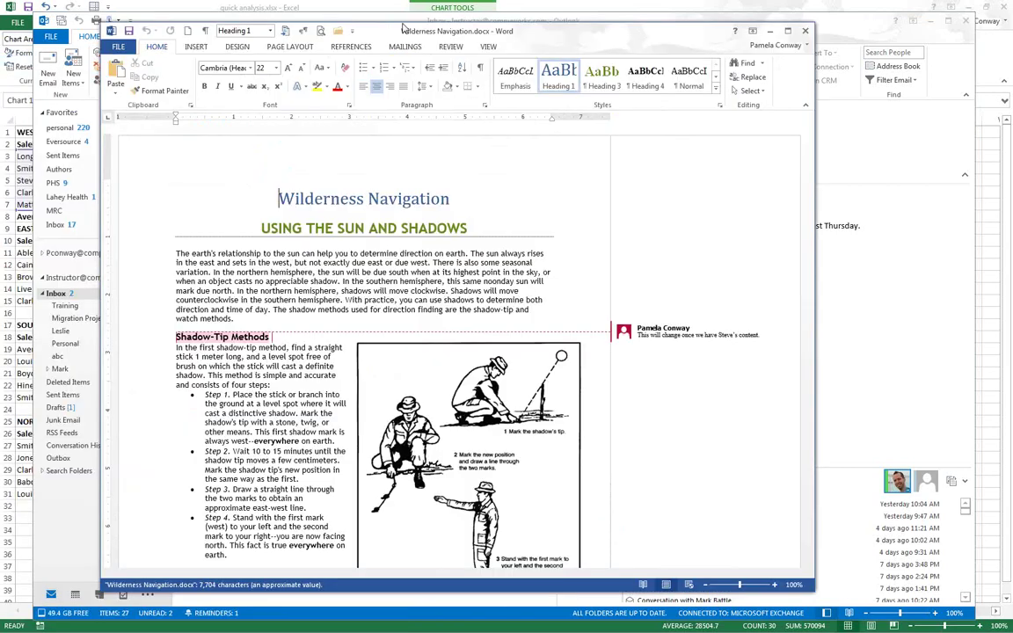
double_click(403, 29)
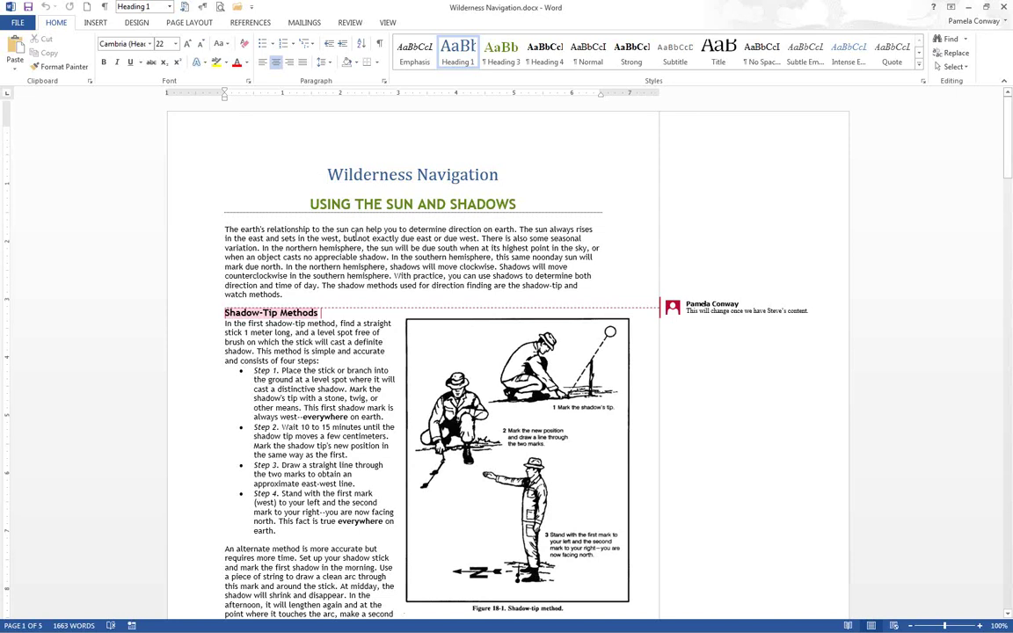
scroll(355, 237, down, 2)
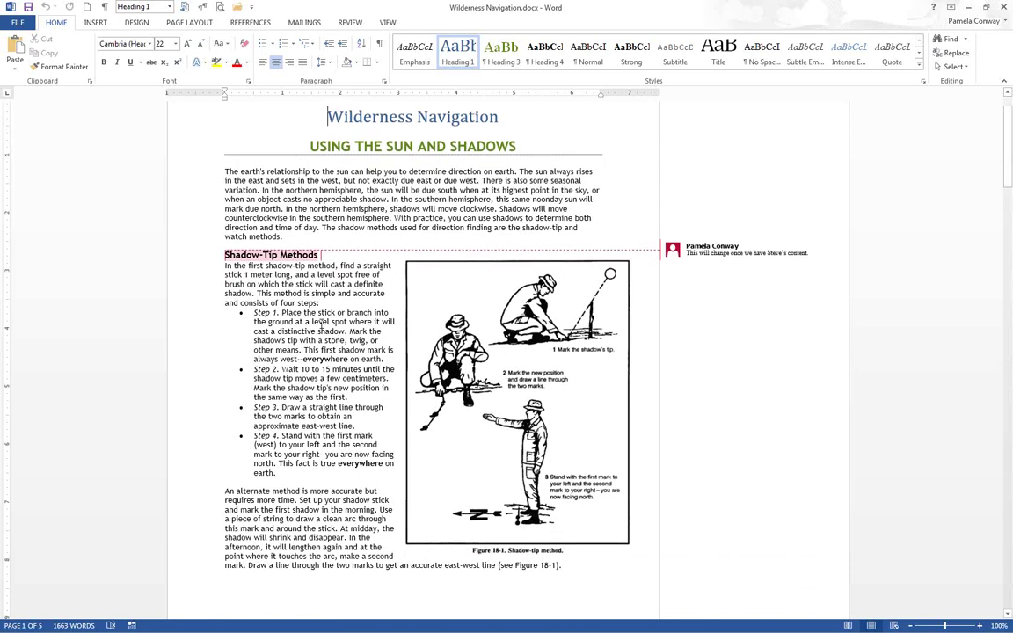
scroll(322, 320, down, 12)
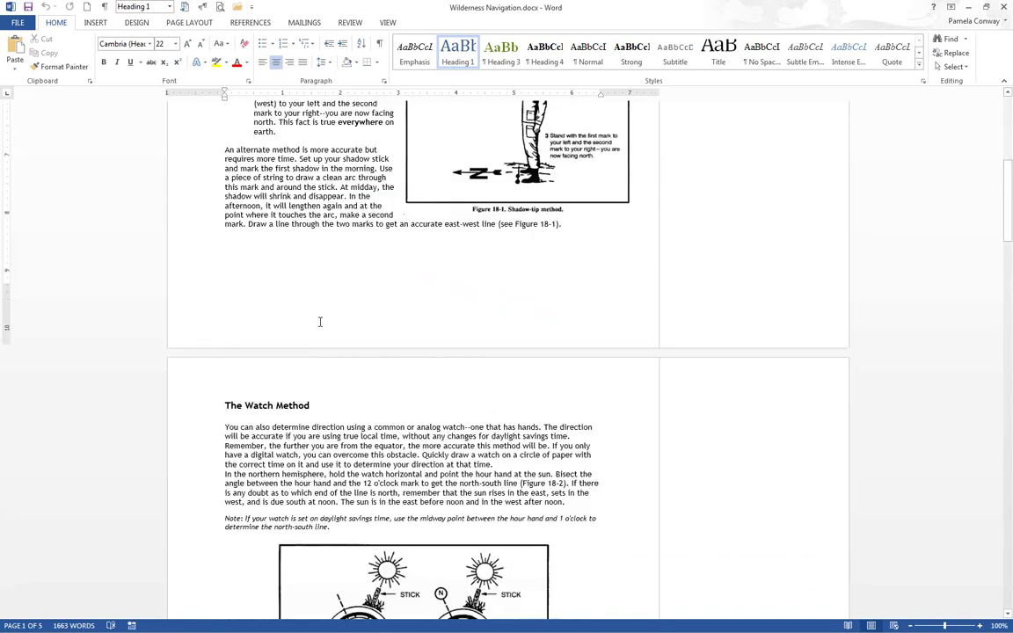
scroll(324, 290, down, 7)
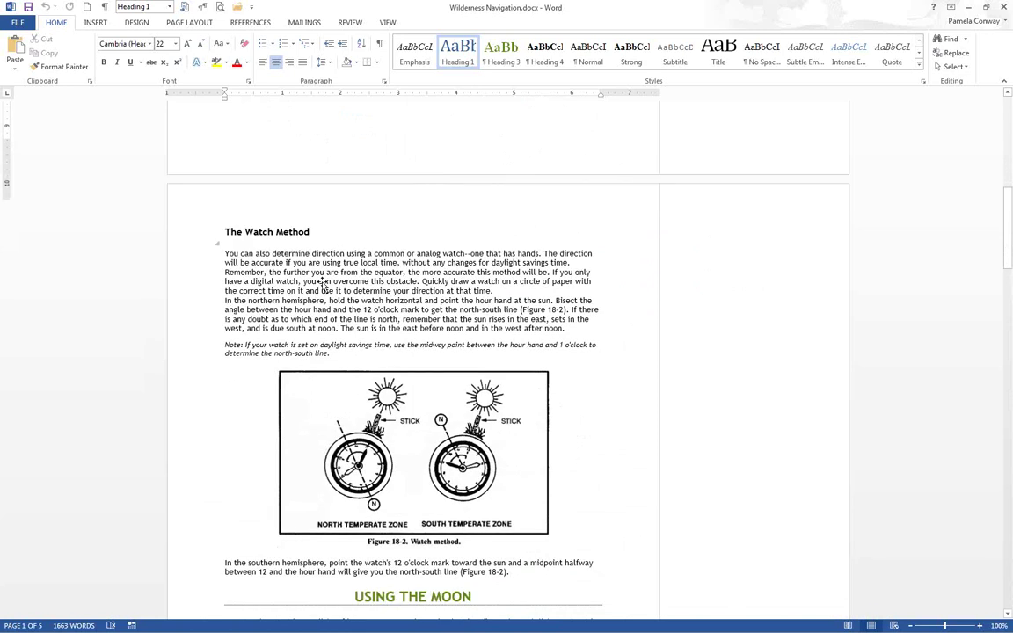
scroll(325, 287, down, 2)
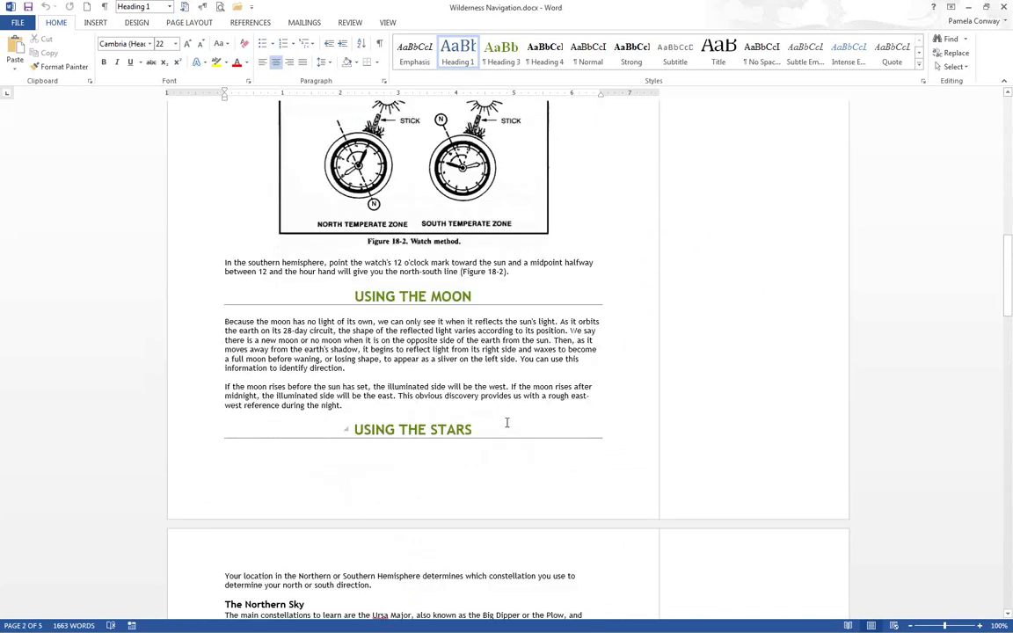
scroll(506, 423, down, 3)
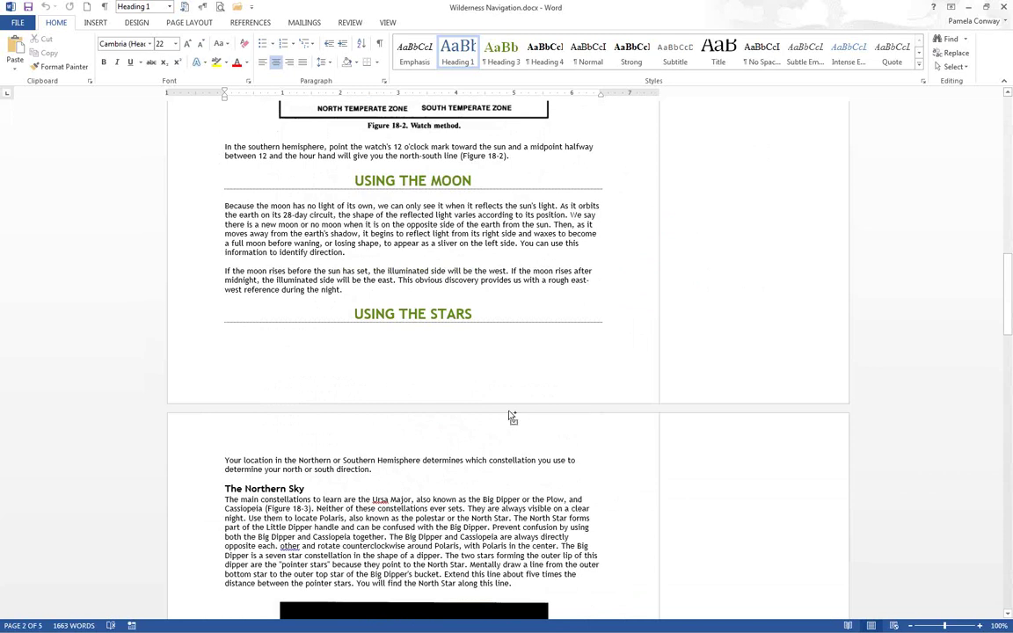
scroll(509, 417, up, 20)
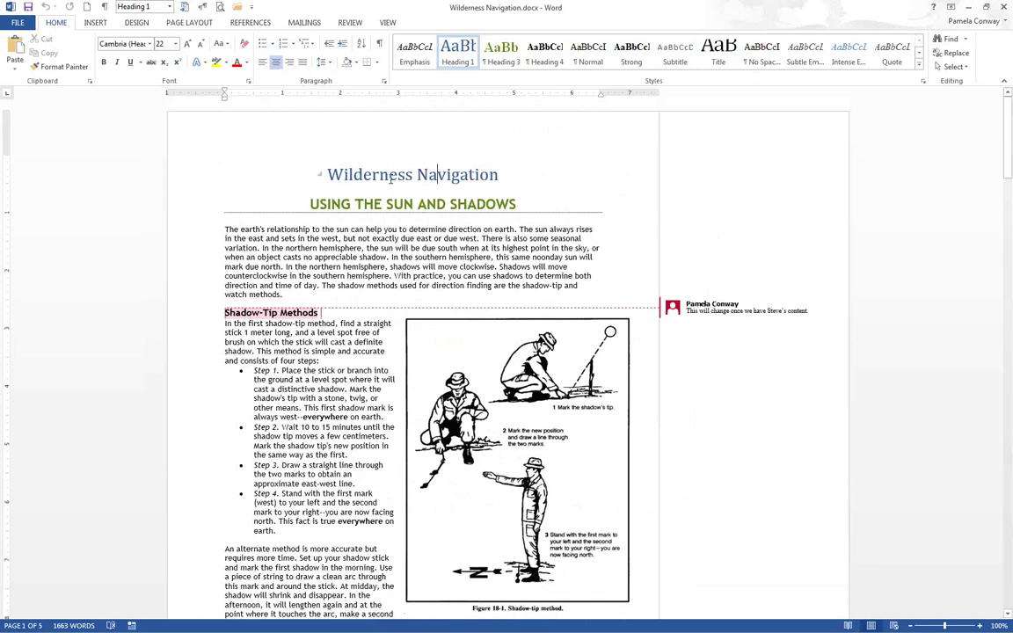
click(436, 174)
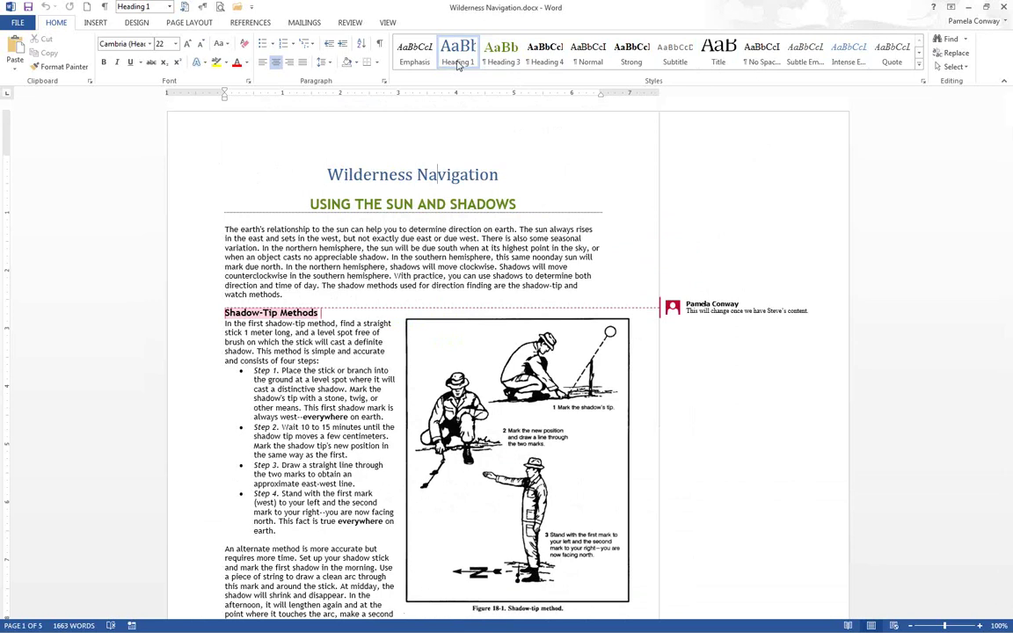
click(437, 204)
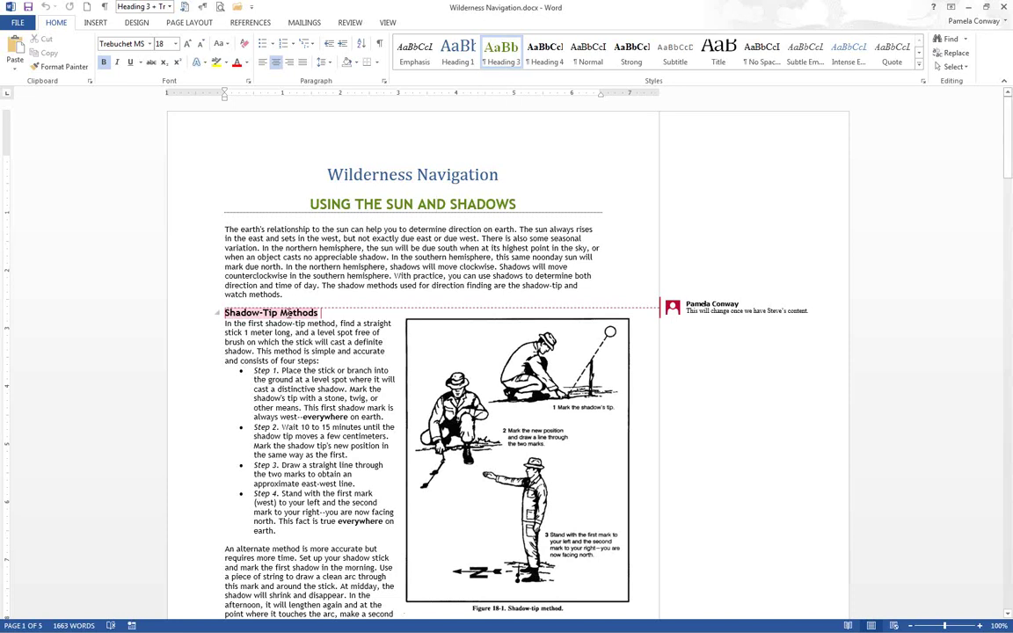
click(286, 314)
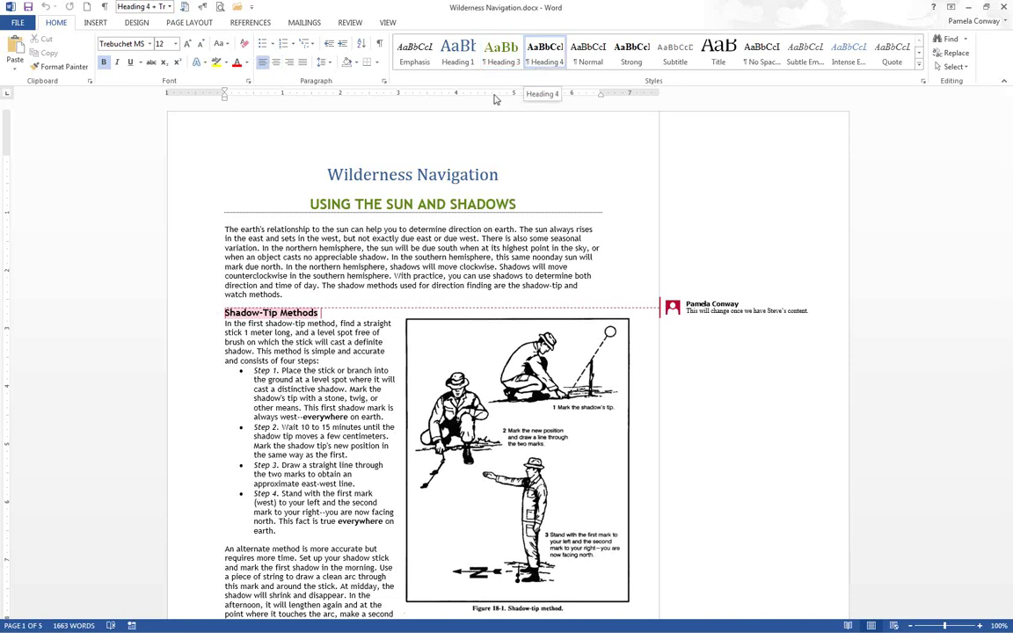
click(420, 205)
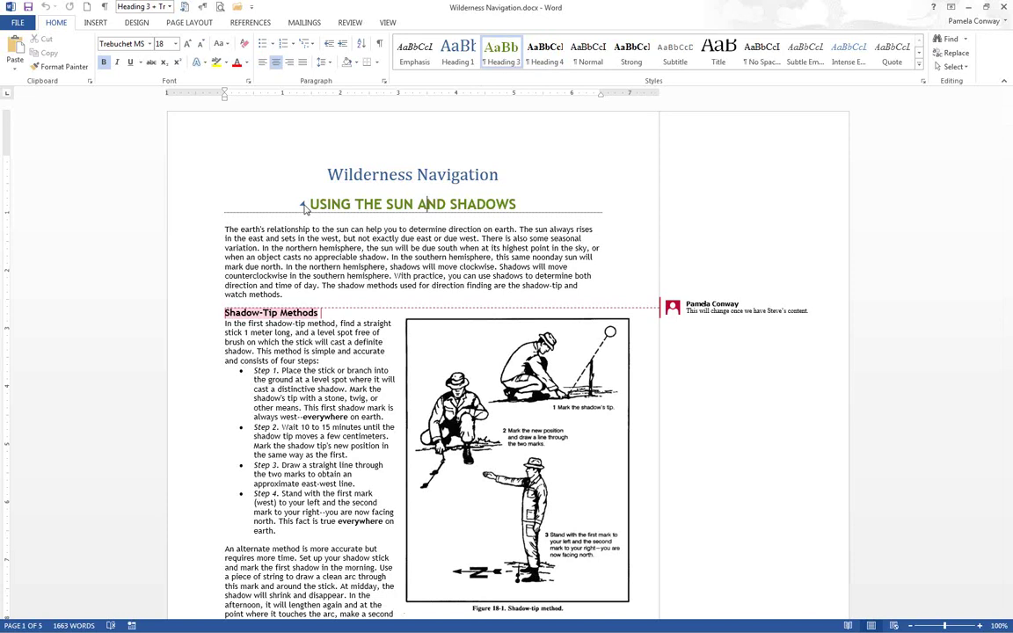
Collapse the Sun, Moon, Stars, Improvised Compasses and Other Means headings, then re-expand Using the Stars.
click(303, 206)
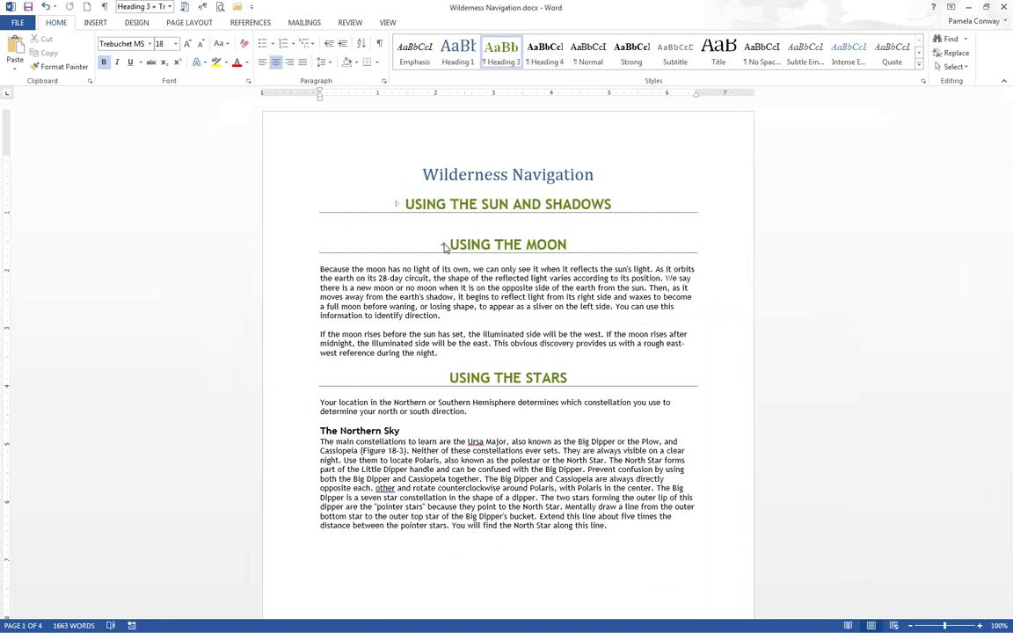
click(442, 246)
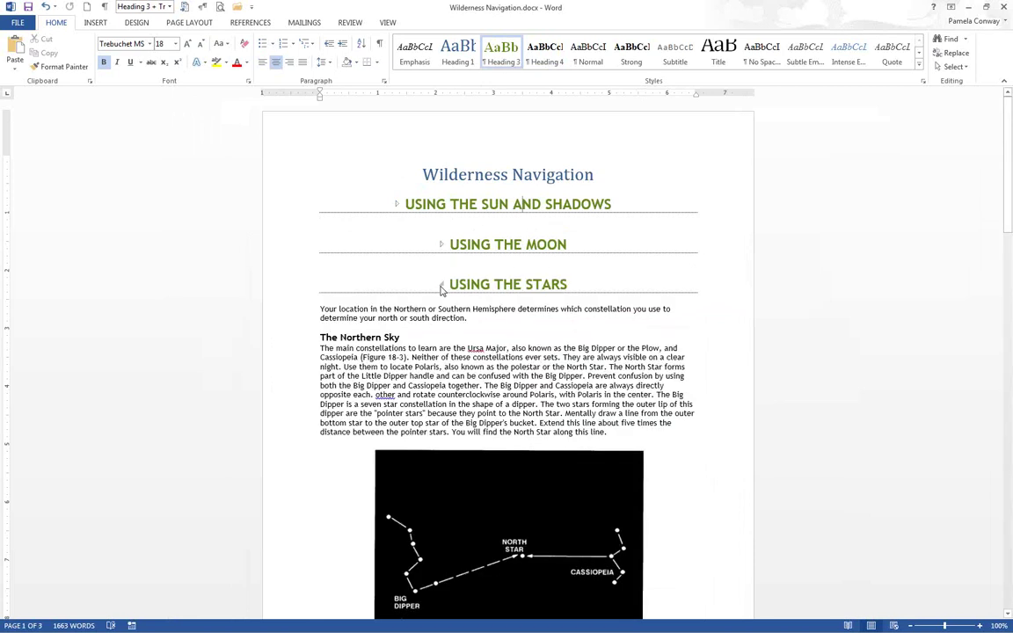
click(440, 285)
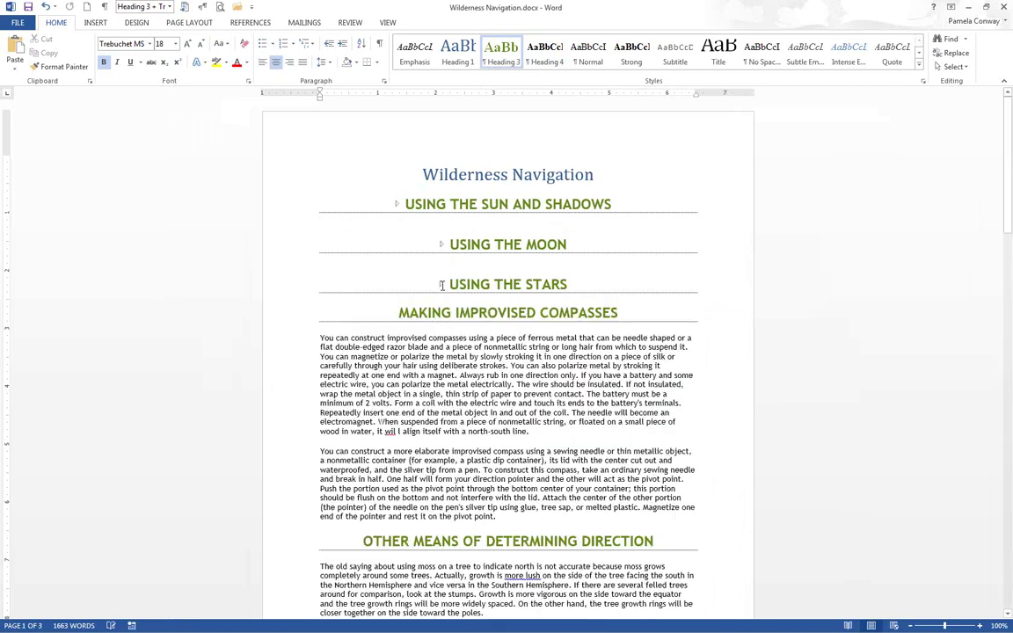
click(391, 314)
click(356, 343)
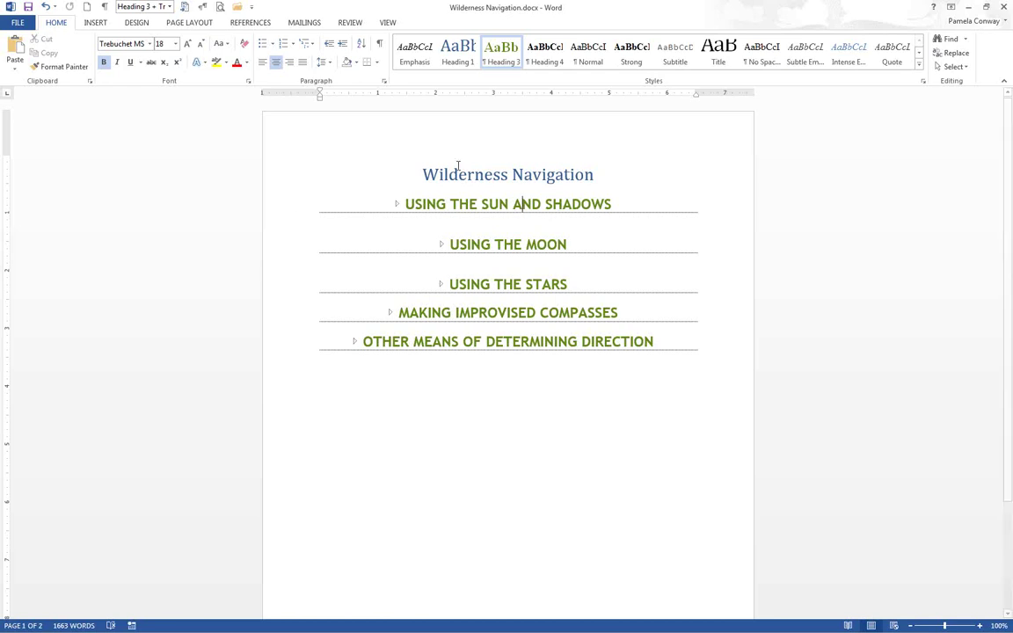
click(442, 285)
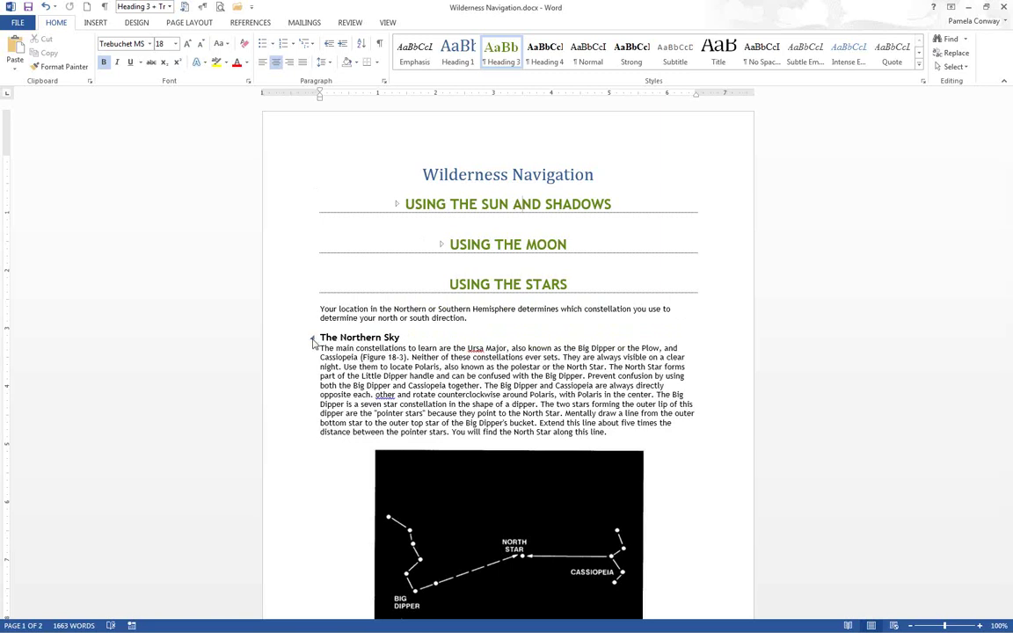
Toggle The Northern and Southern Sky subsections, then expand Using the Moon and Using the Sun and Shadows.
click(312, 340)
click(312, 350)
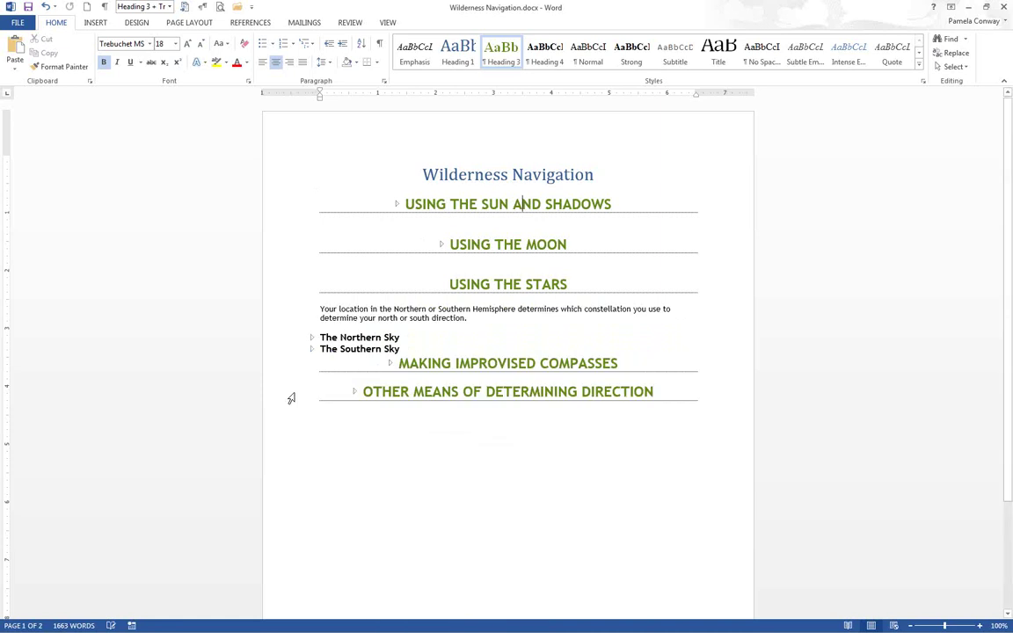
click(312, 349)
click(313, 341)
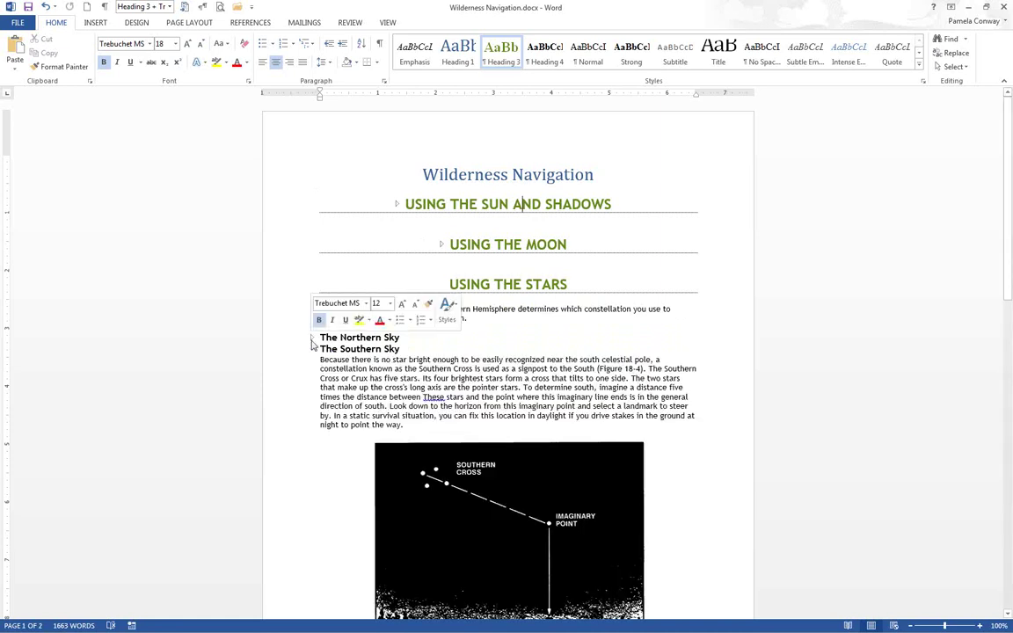
click(313, 340)
click(312, 340)
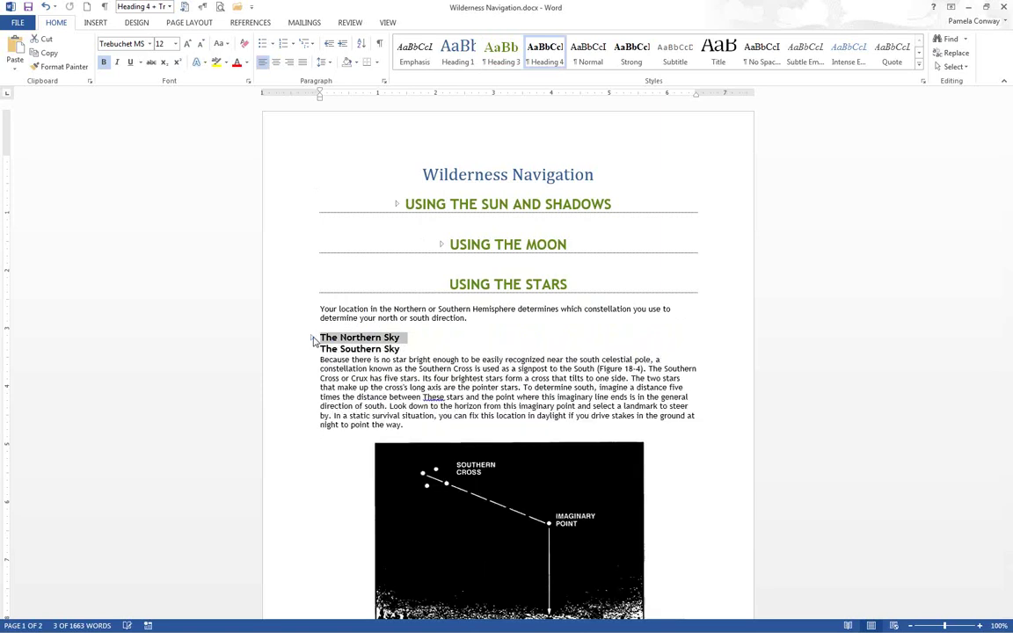
click(313, 340)
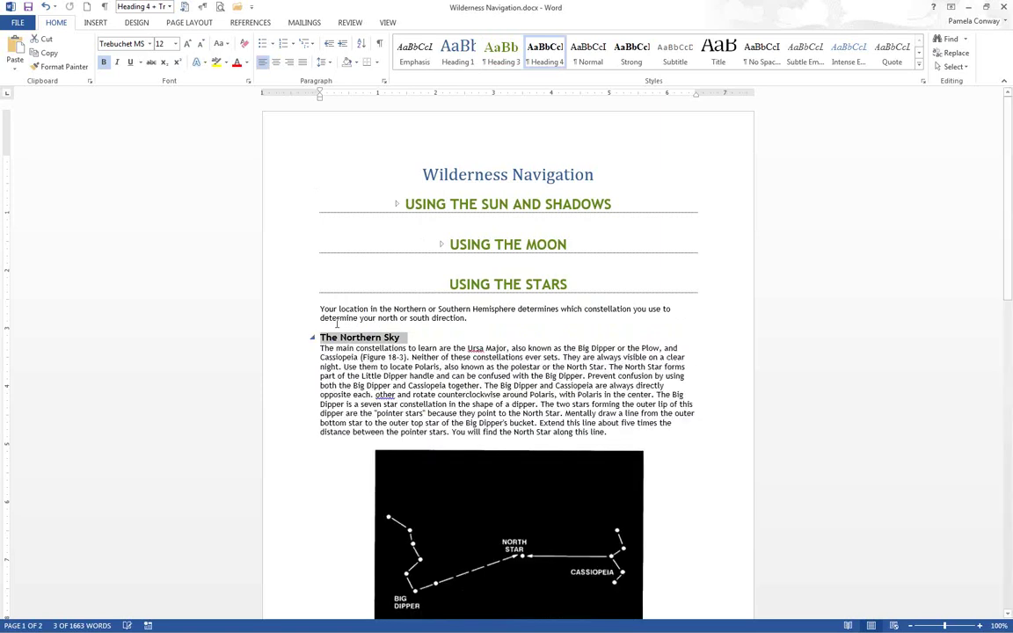
click(442, 245)
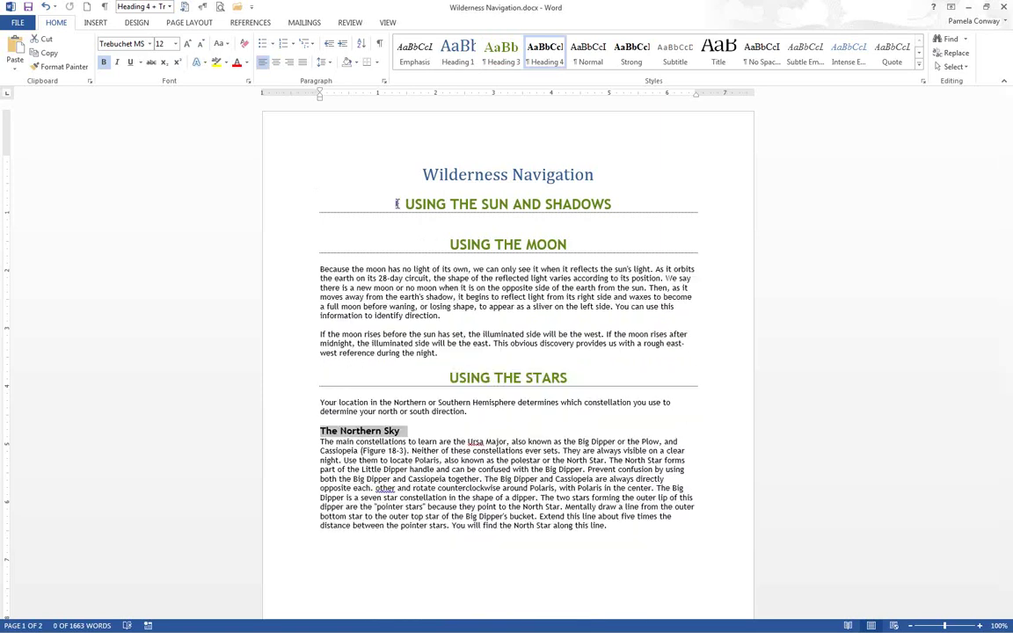
click(396, 204)
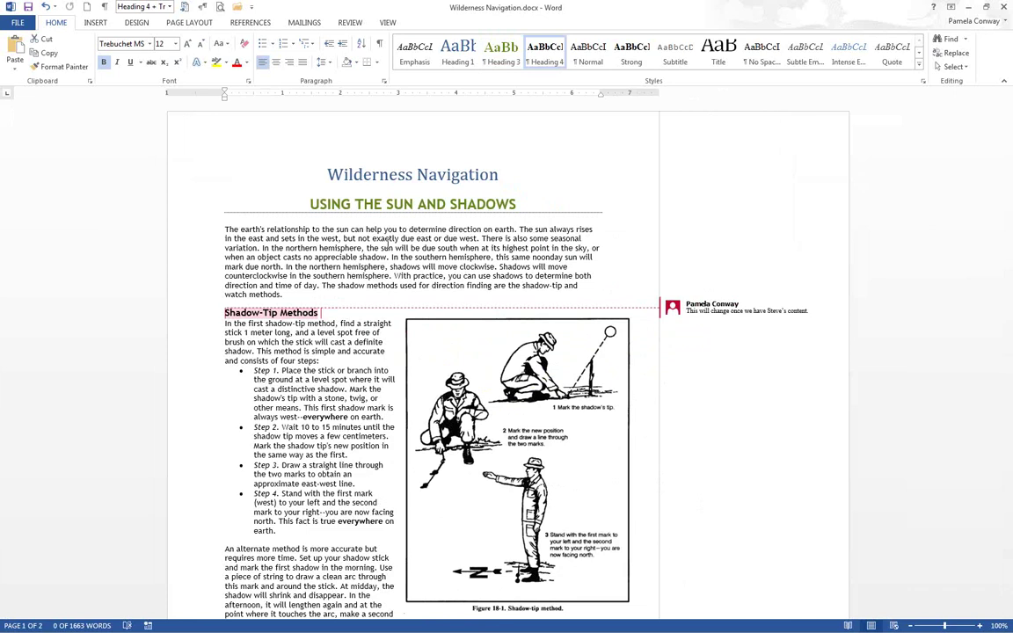
Open Wilderness Navigation.pdf from Recent Documents as read-only and accept its conversion to an editable document.
click(18, 24)
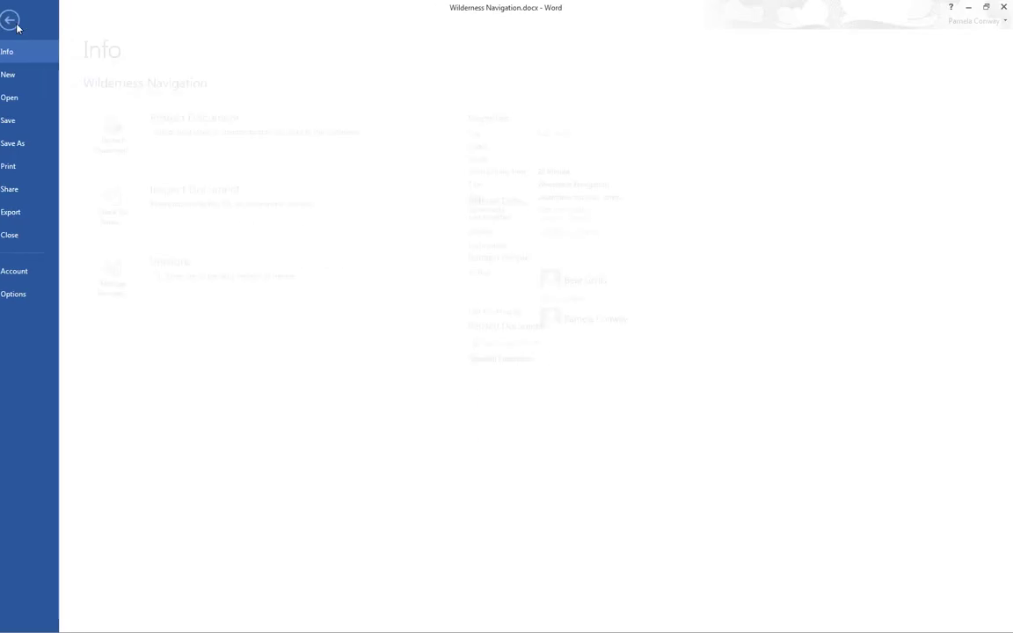
click(27, 98)
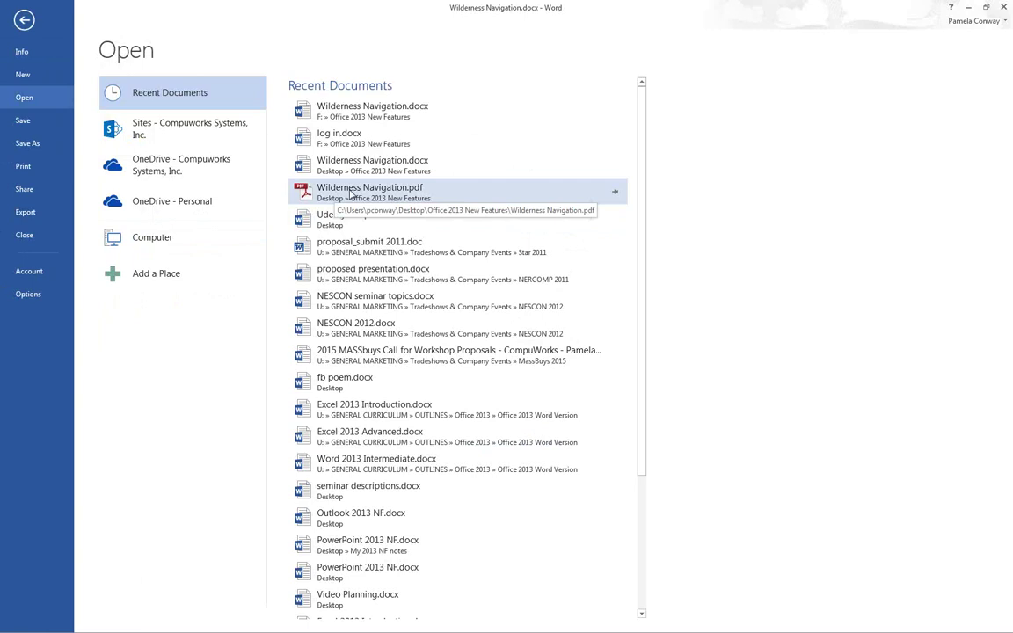
click(350, 194)
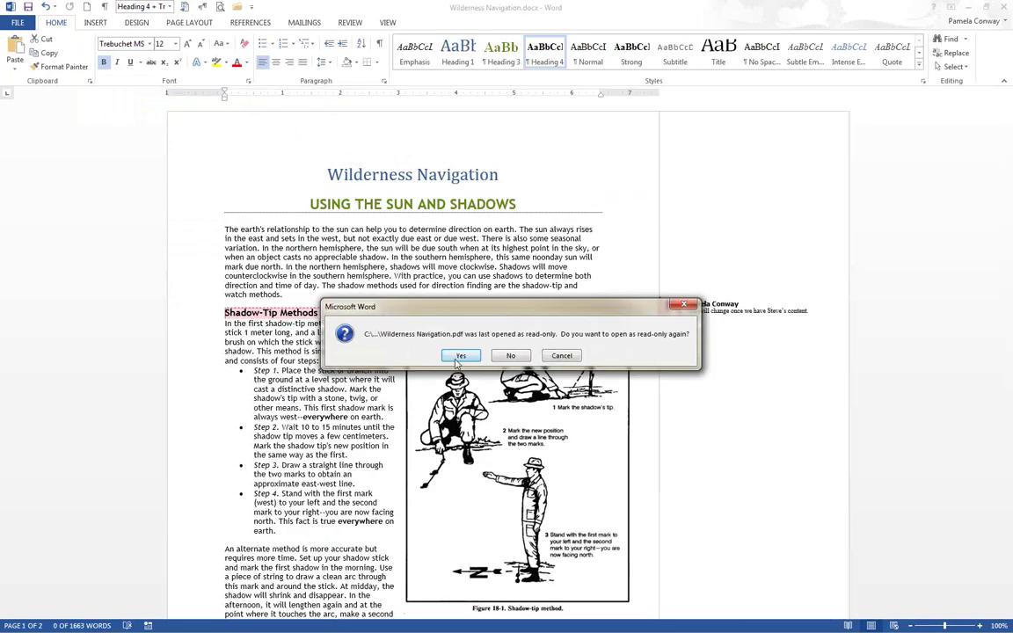
click(460, 356)
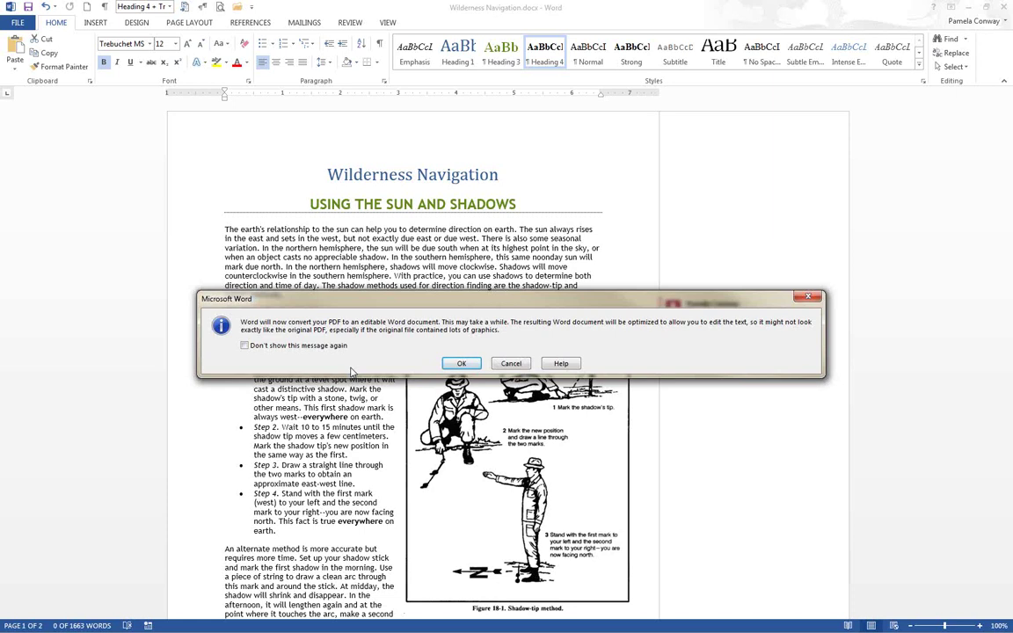
click(457, 363)
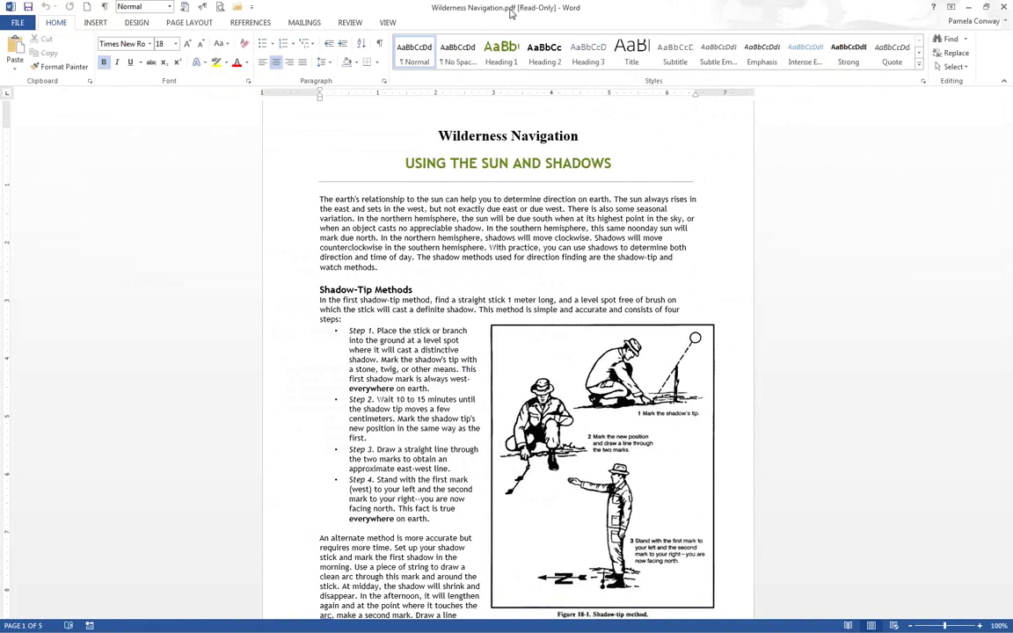
Delete the first paragraph under Using the Sun and Shadows and type 'Add nore text.....' instead.
click(393, 257)
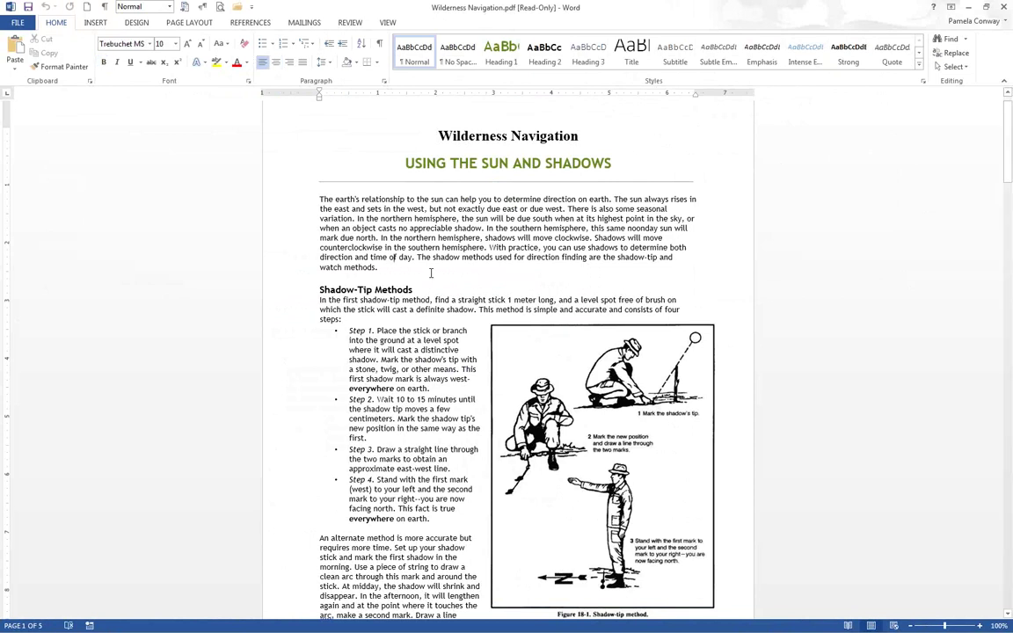
click(335, 250)
drag(324, 199, 355, 257)
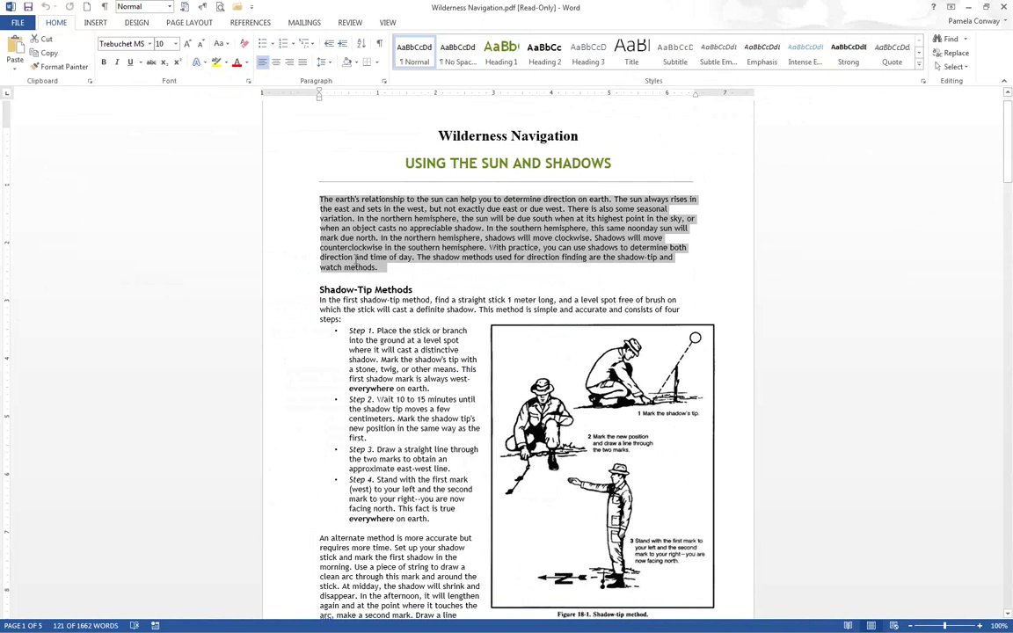
key(Delete)
text(DSD)
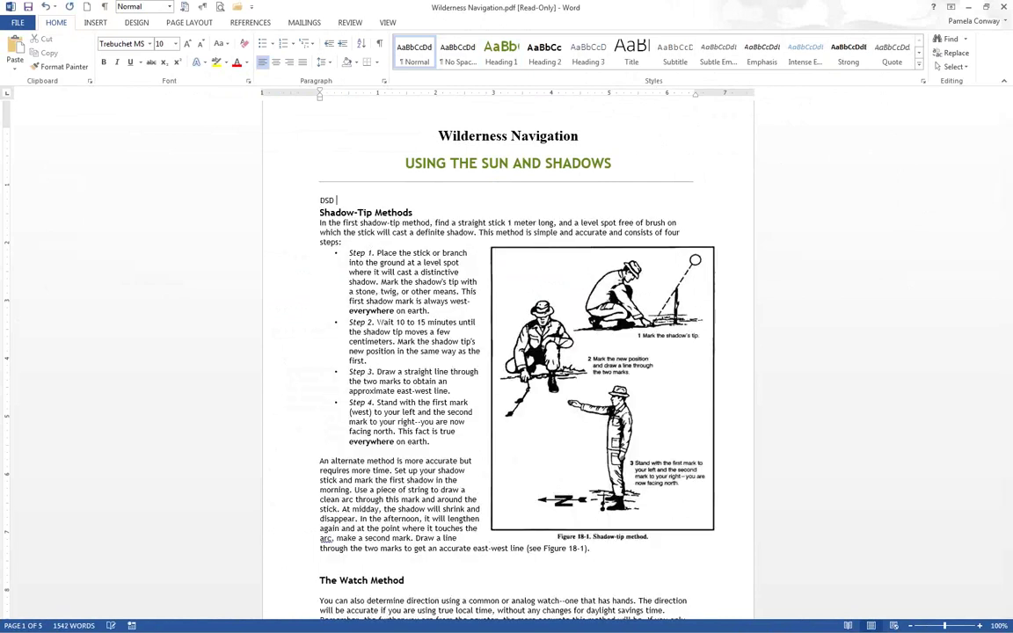
key(BackSpace)
key(BackSpace)
key(BackSpace)
text(Add nore text.....)
Save the document as PDF 'Wilderness Navigation v2.pdf' in the Office 2013 New Features folder.
click(19, 23)
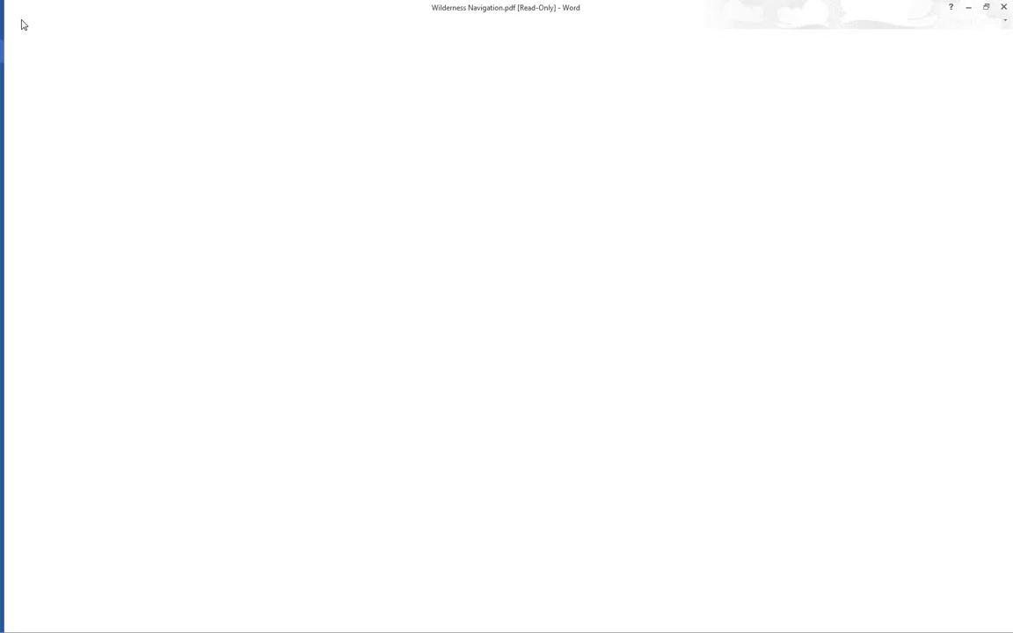
click(35, 145)
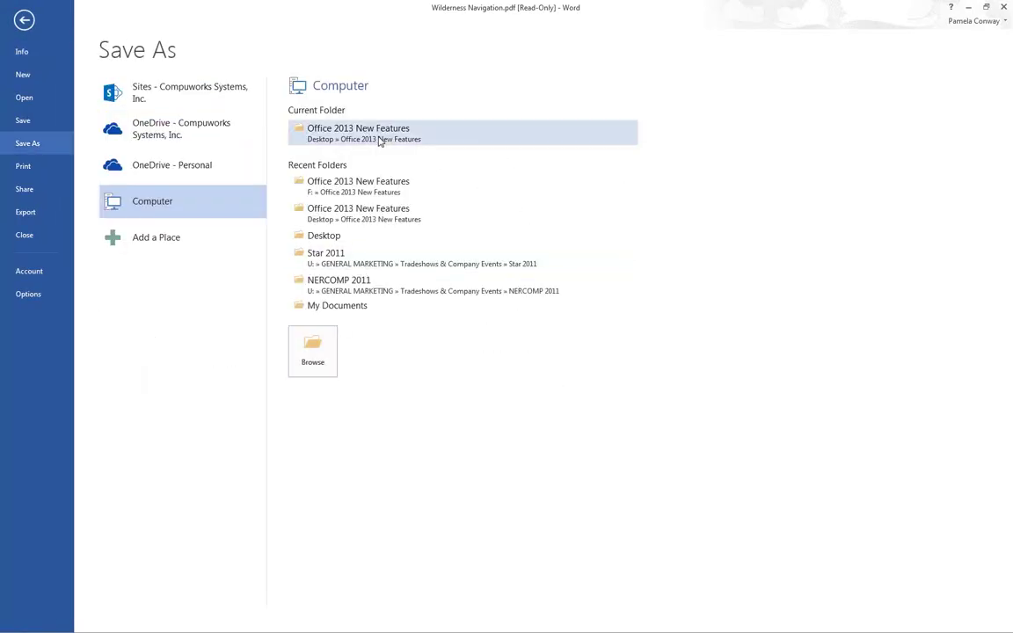
click(379, 138)
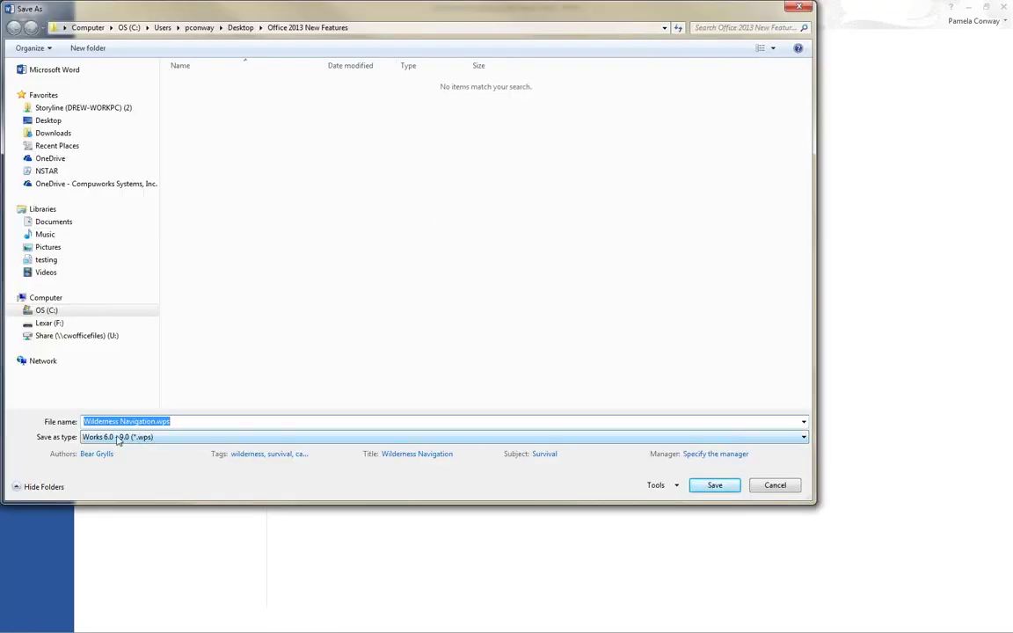
click(117, 437)
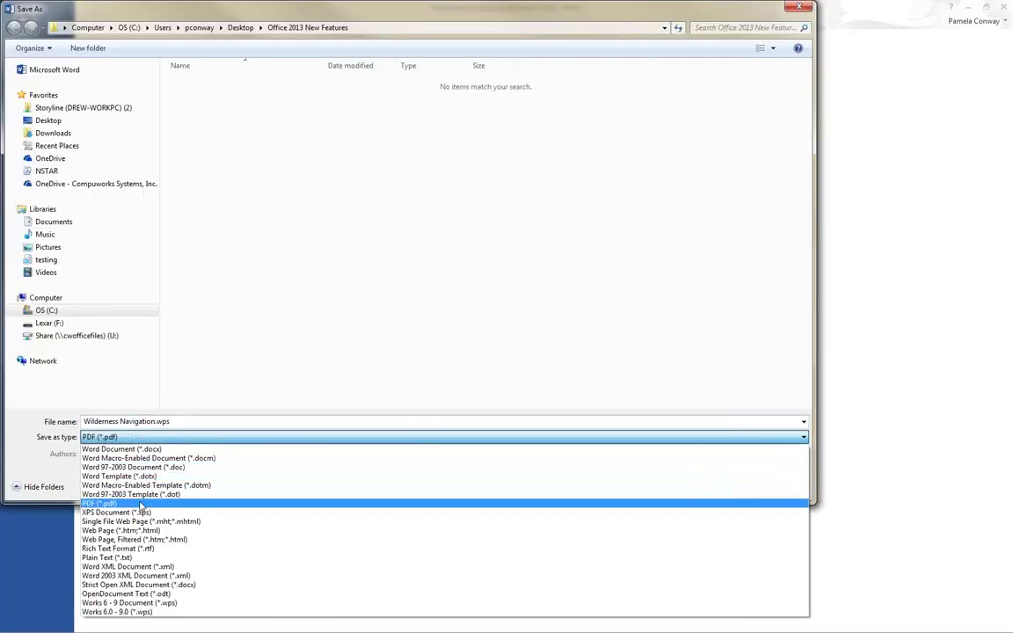
click(141, 506)
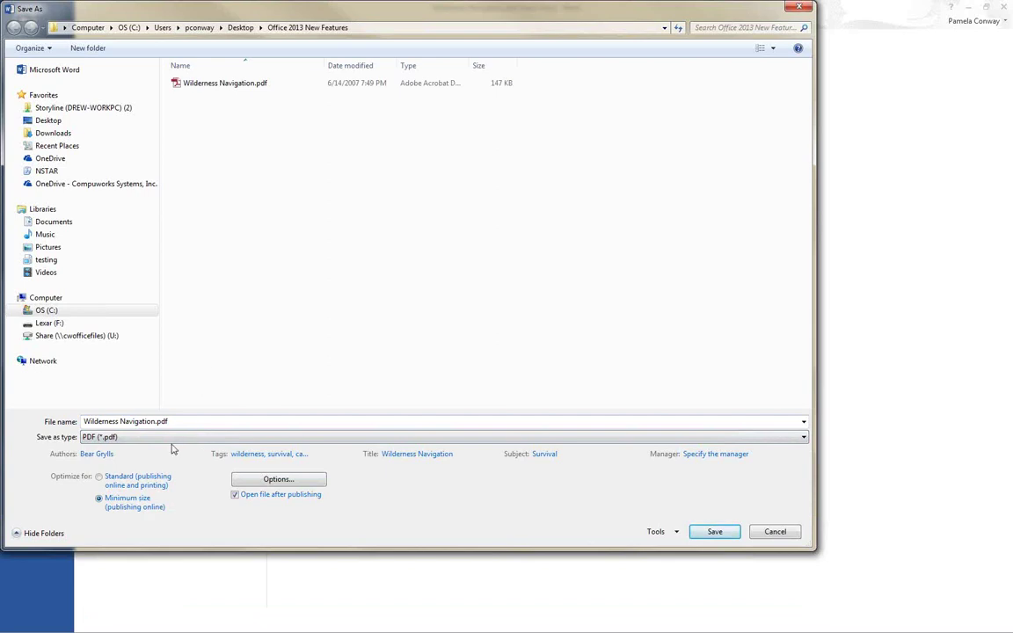
click(157, 421)
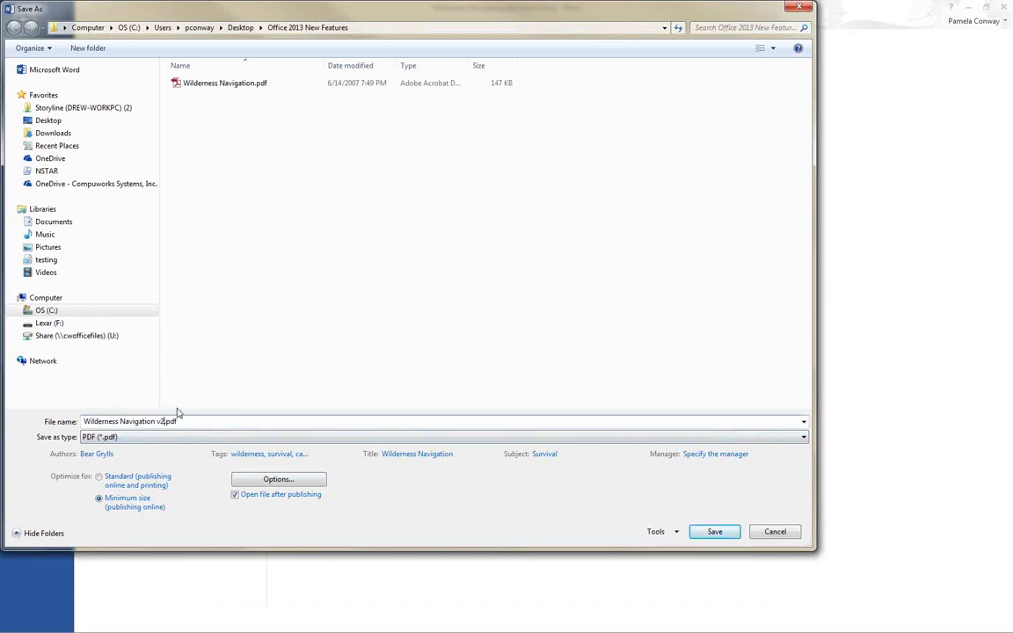
text(v2)
click(719, 533)
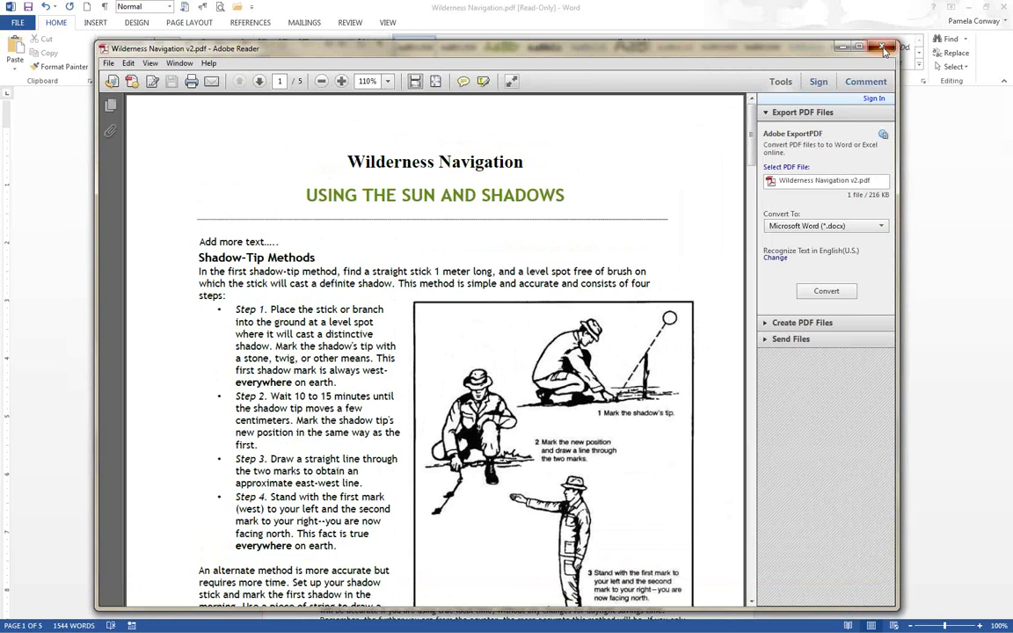
Close the Adobe Reader window showing the v2 PDF.
click(882, 48)
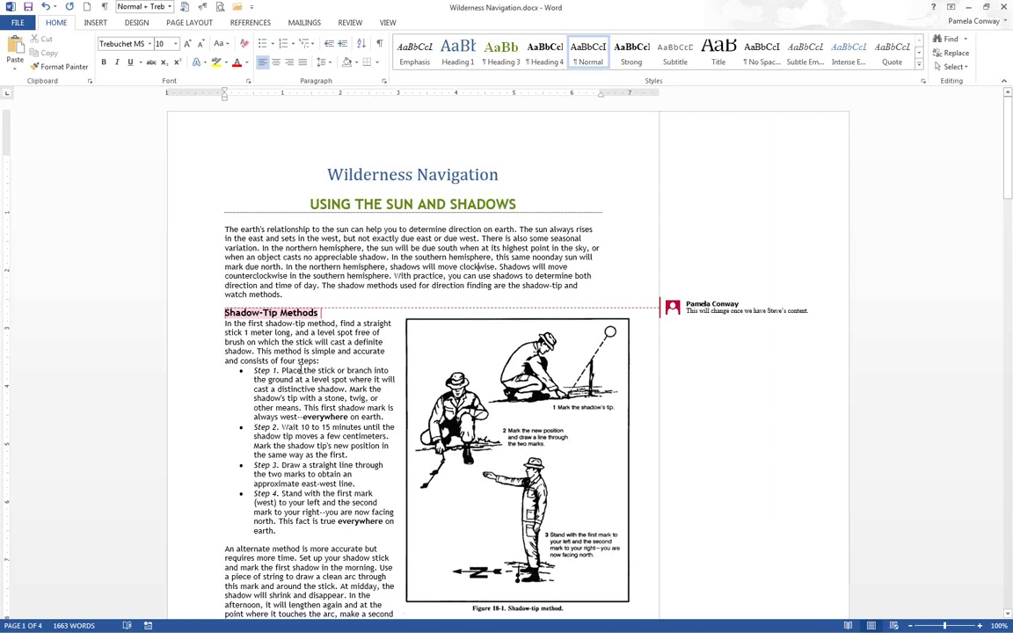
Add a comment reading 'Say whatever.....' to the selected Step 1 bullet text.
drag(254, 370, 390, 419)
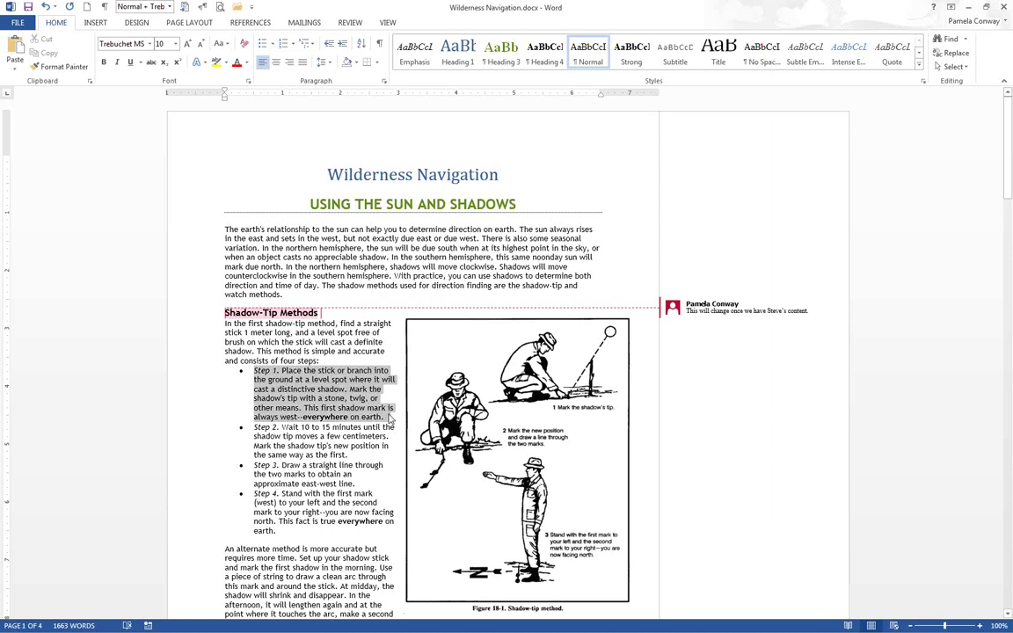
click(350, 22)
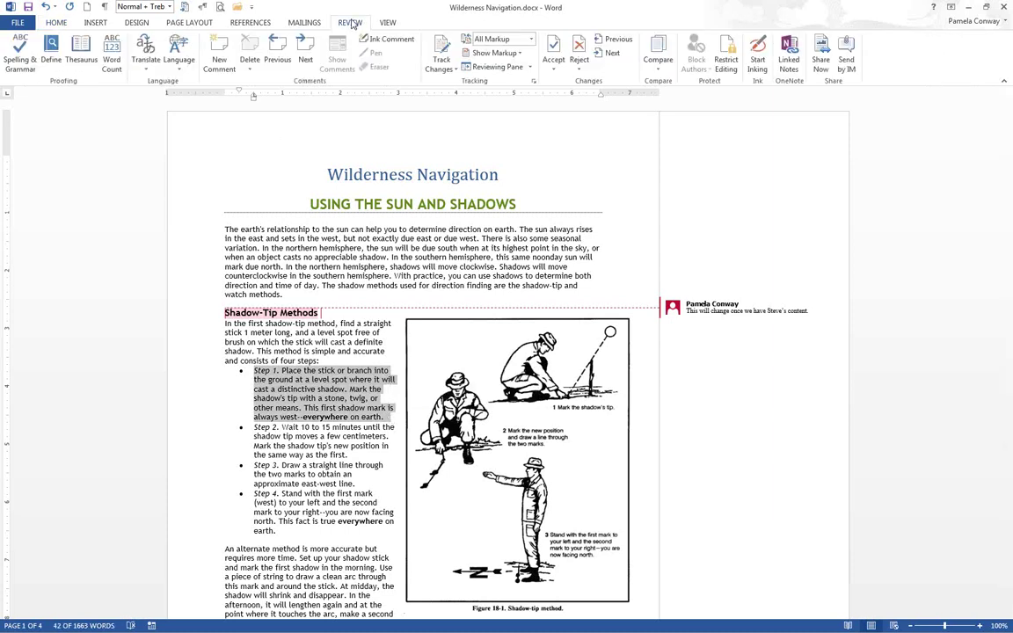
click(216, 54)
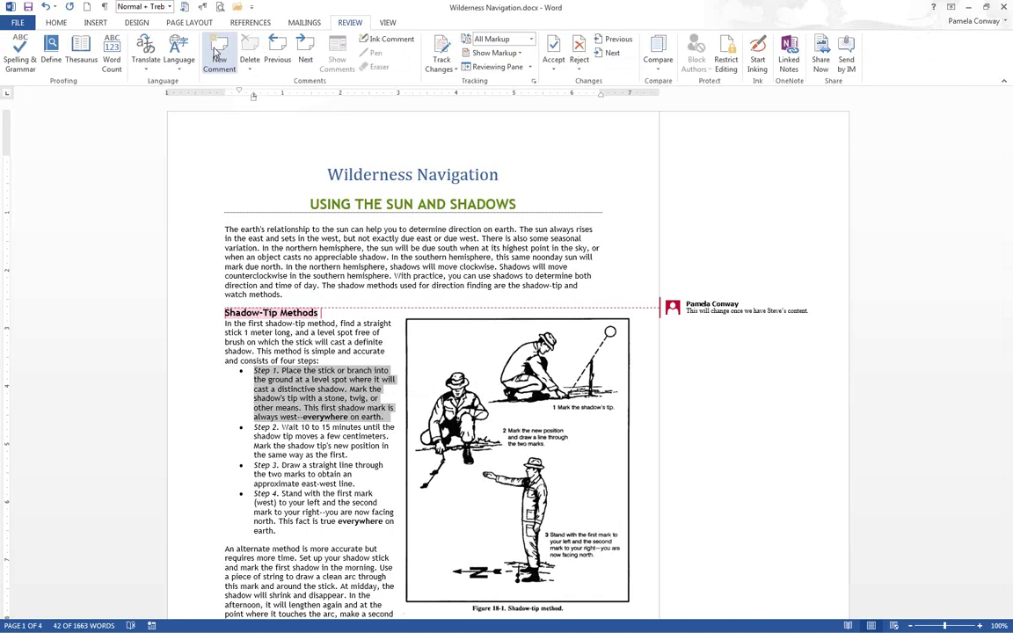
text(Say whate)
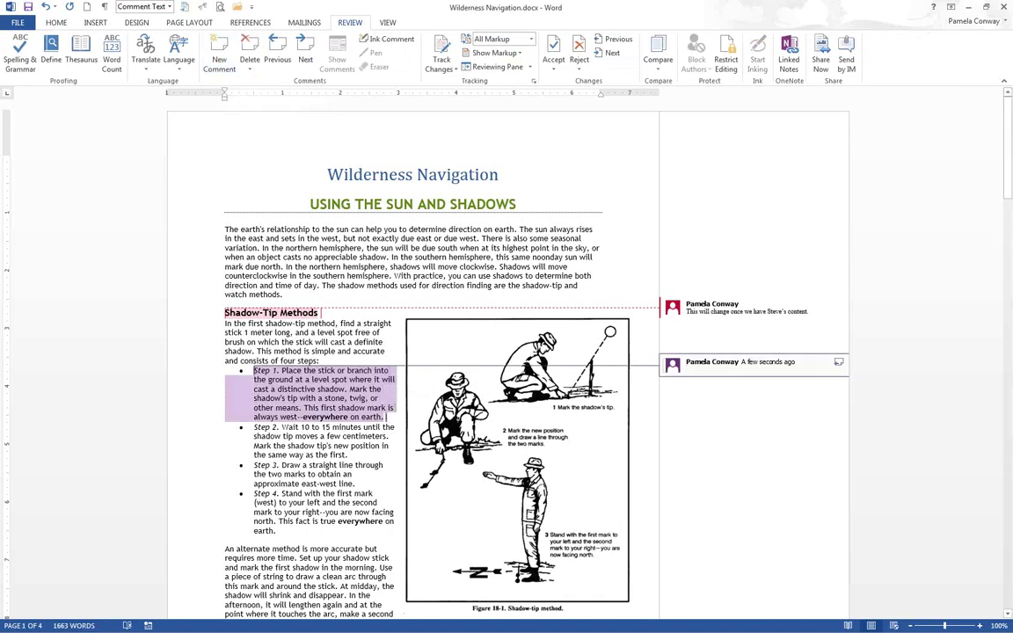
text(ver.....)
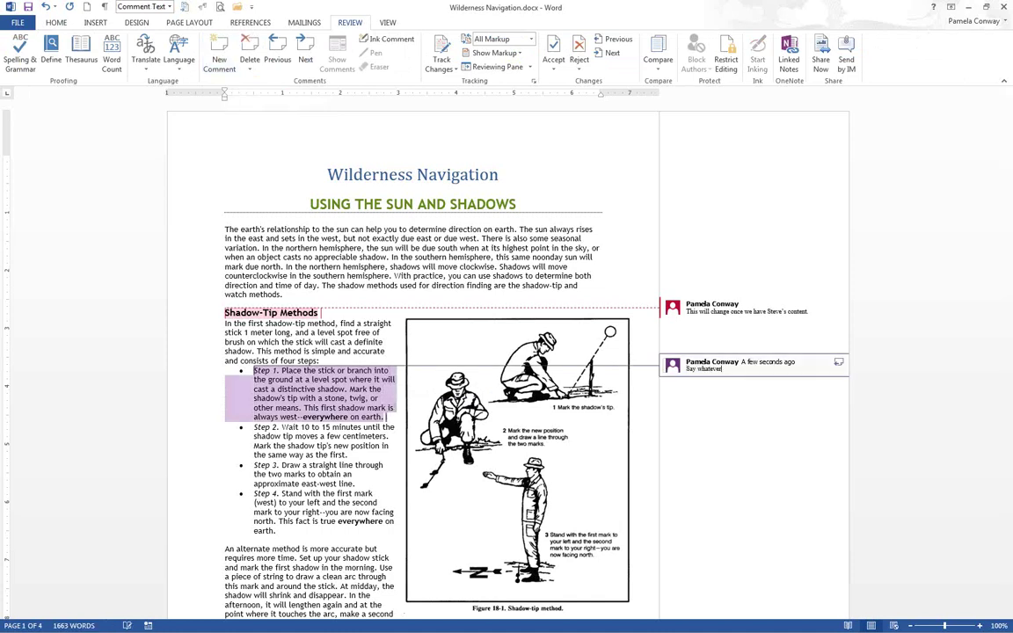
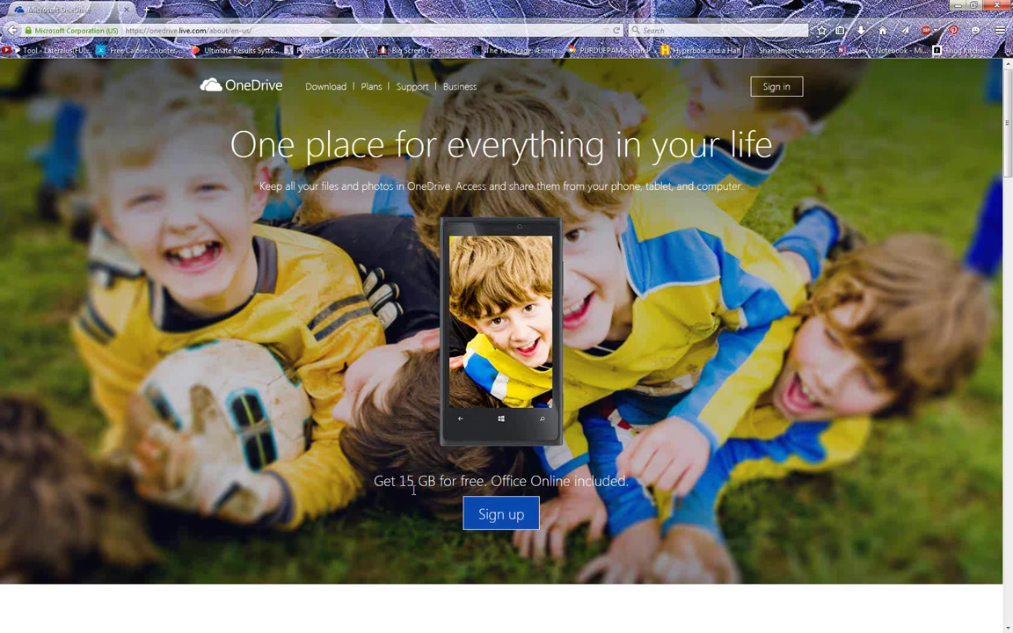
Start a free personal OneDrive sign-up, look over the Create an account form, then close the browser.
click(496, 514)
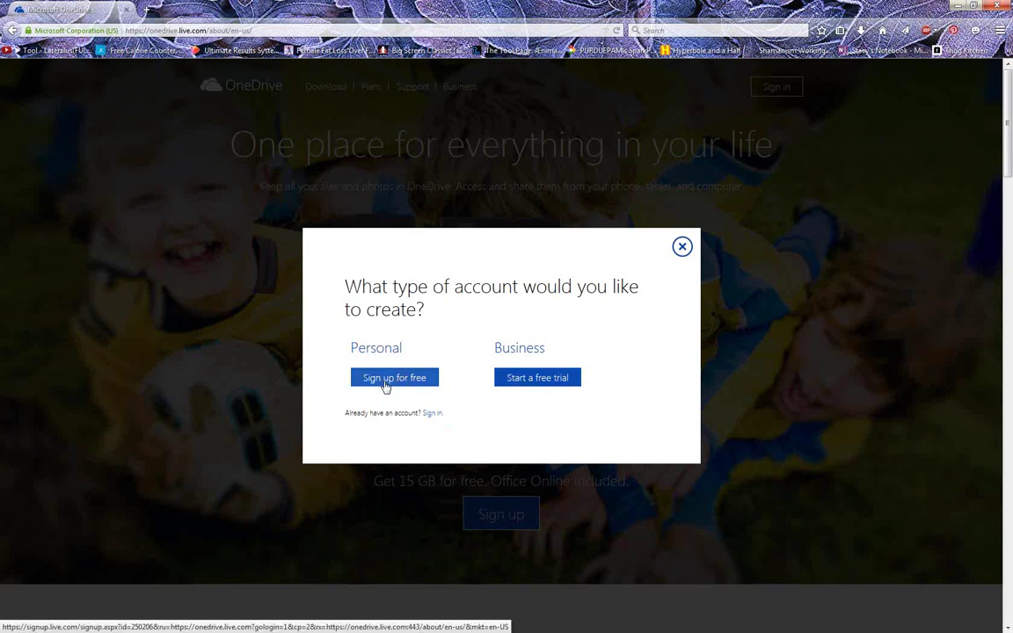
click(384, 380)
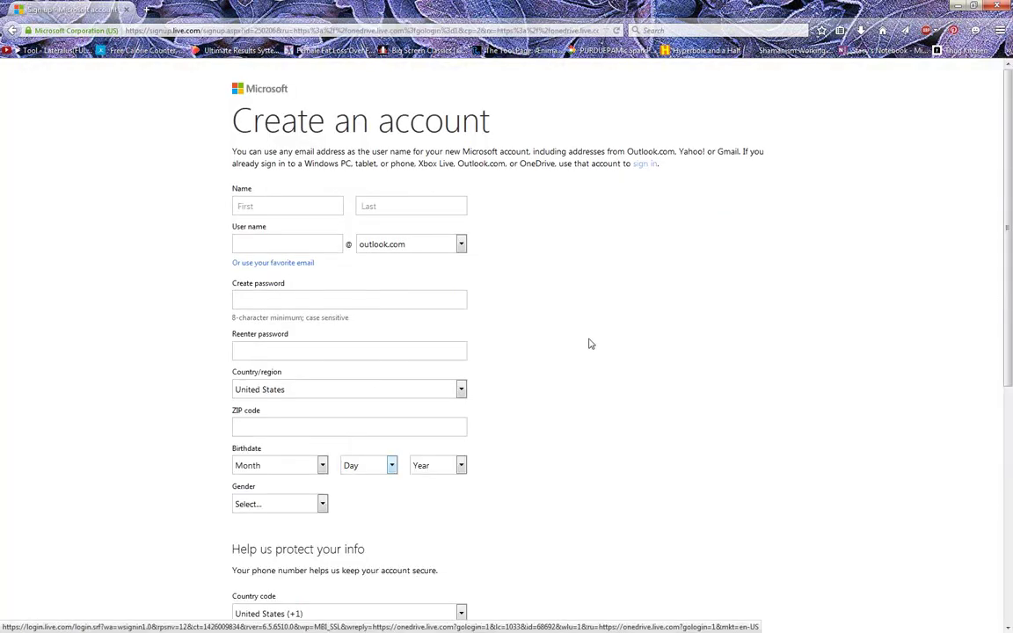
scroll(590, 344, down, 6)
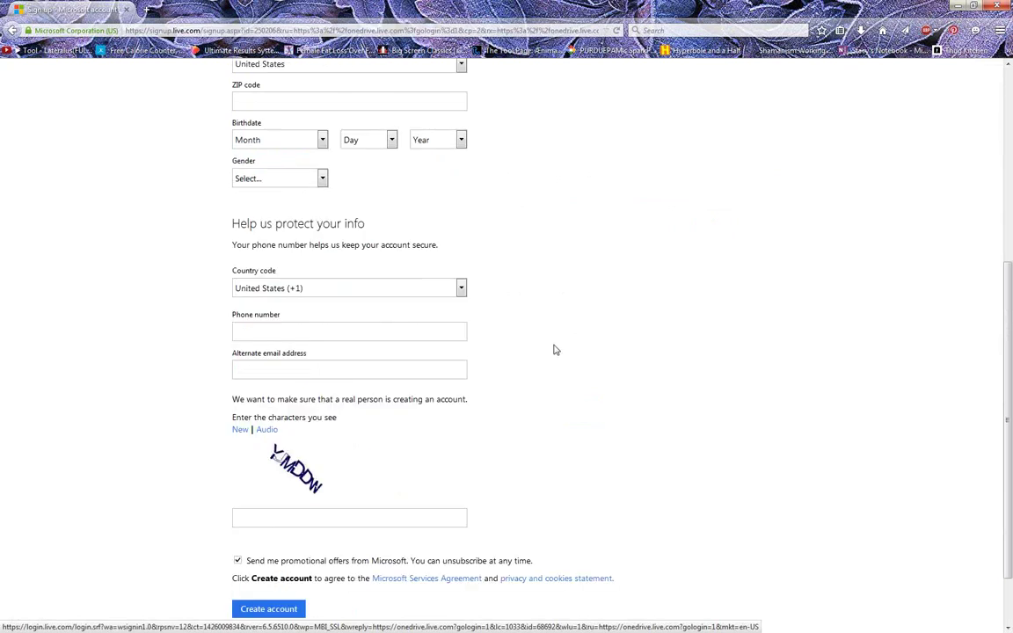
scroll(553, 349, down, 1)
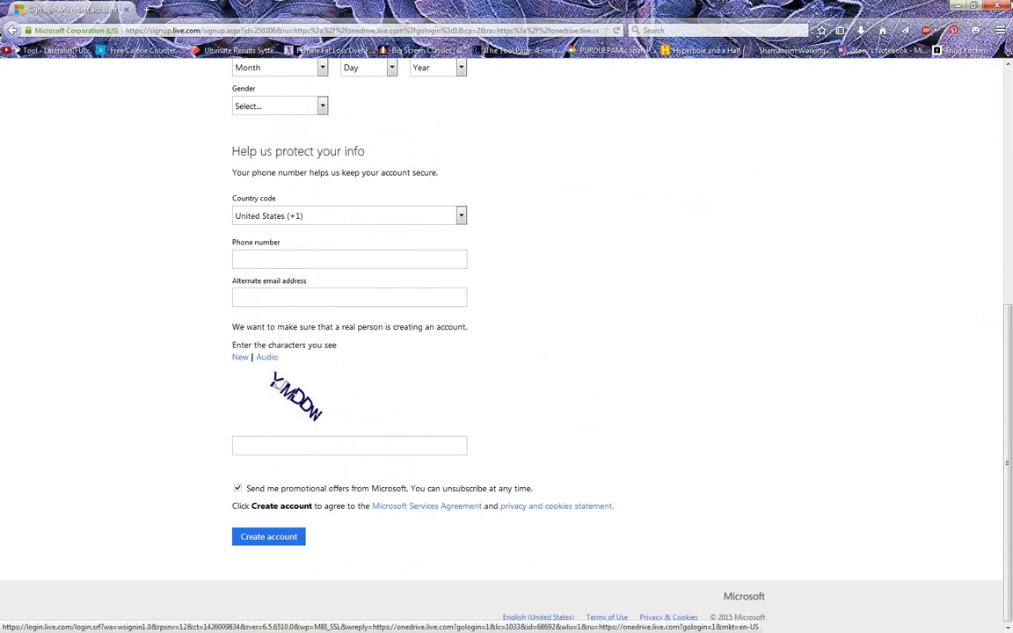
click(994, 8)
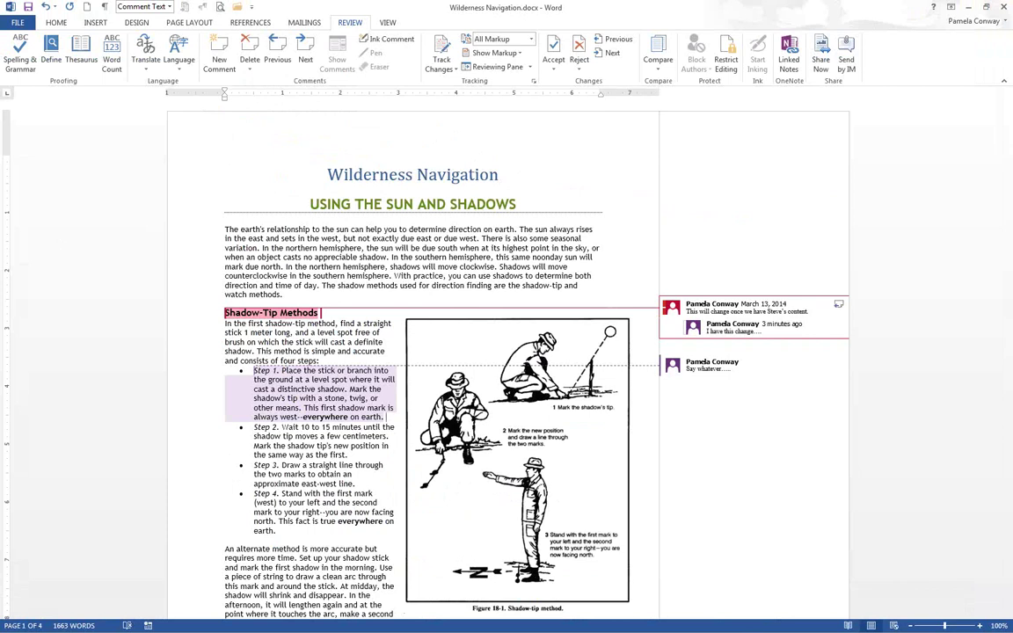
key(alt+Tab)
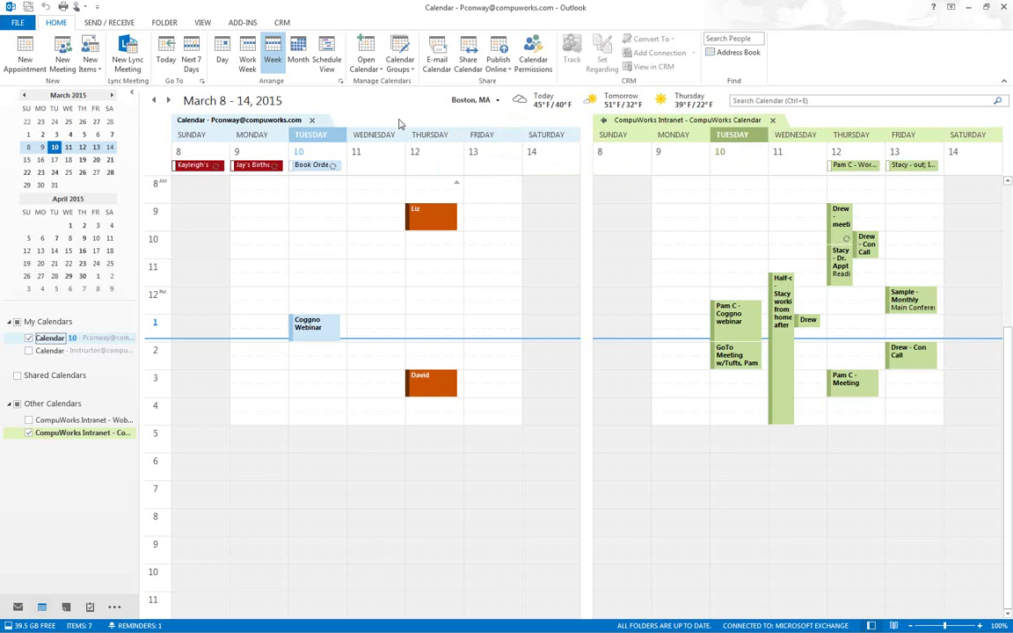
Add Los Angeles, CA as the calendar's weather location.
click(498, 101)
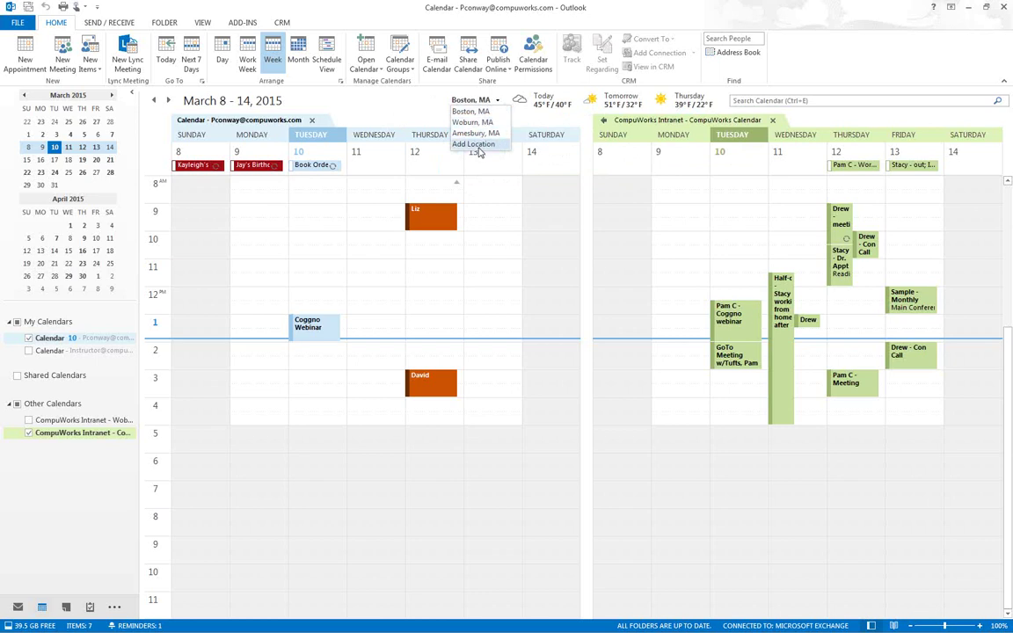
click(475, 144)
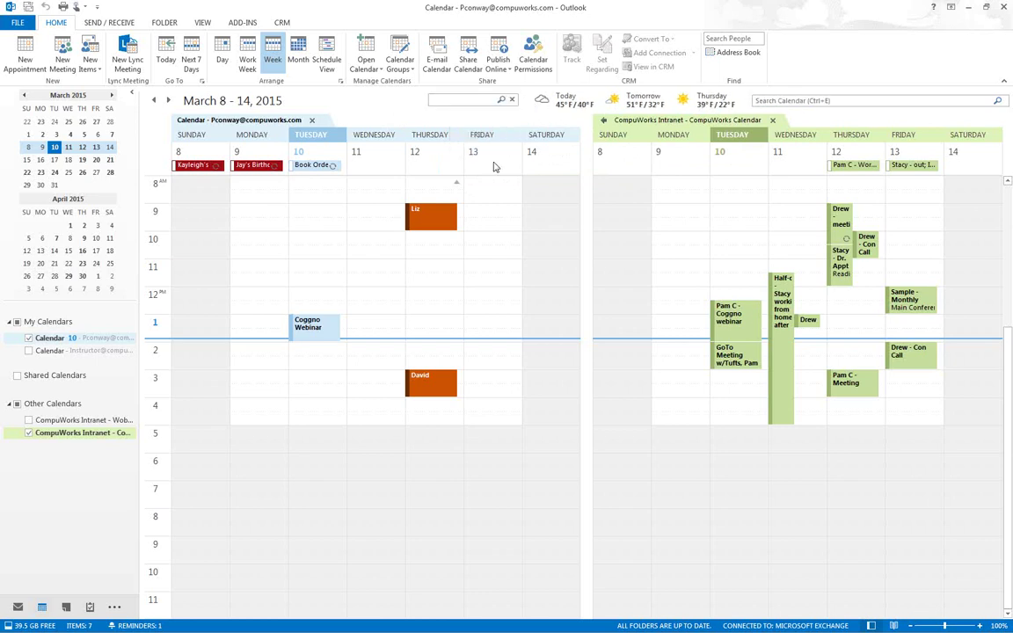
text(Los Angeles)
key(Return)
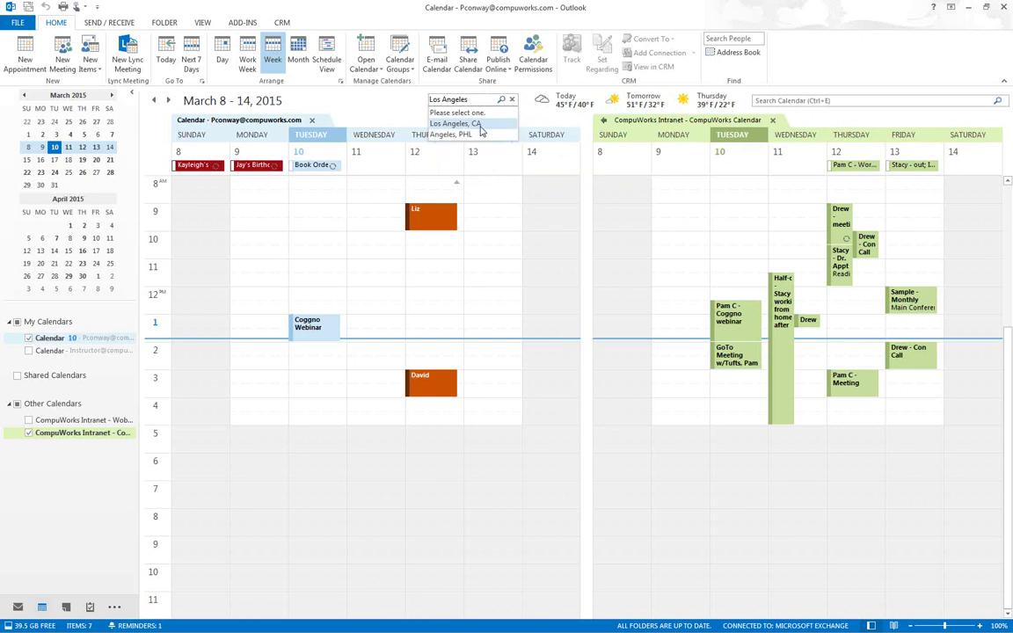
click(479, 125)
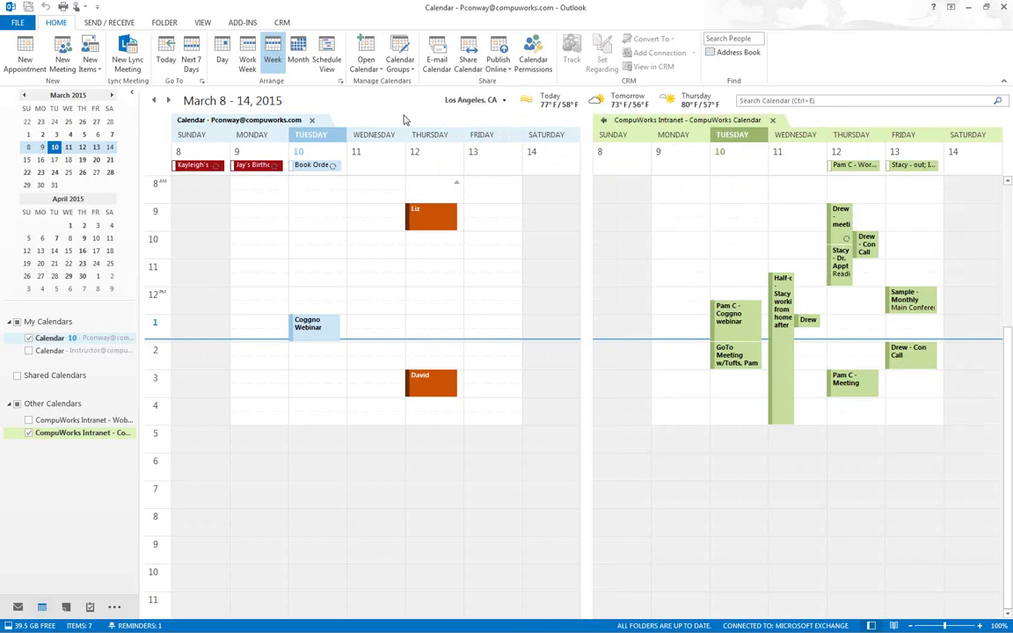
Set the weather back to Boston, MA and remove Los Angeles, CA from the locations list.
click(504, 101)
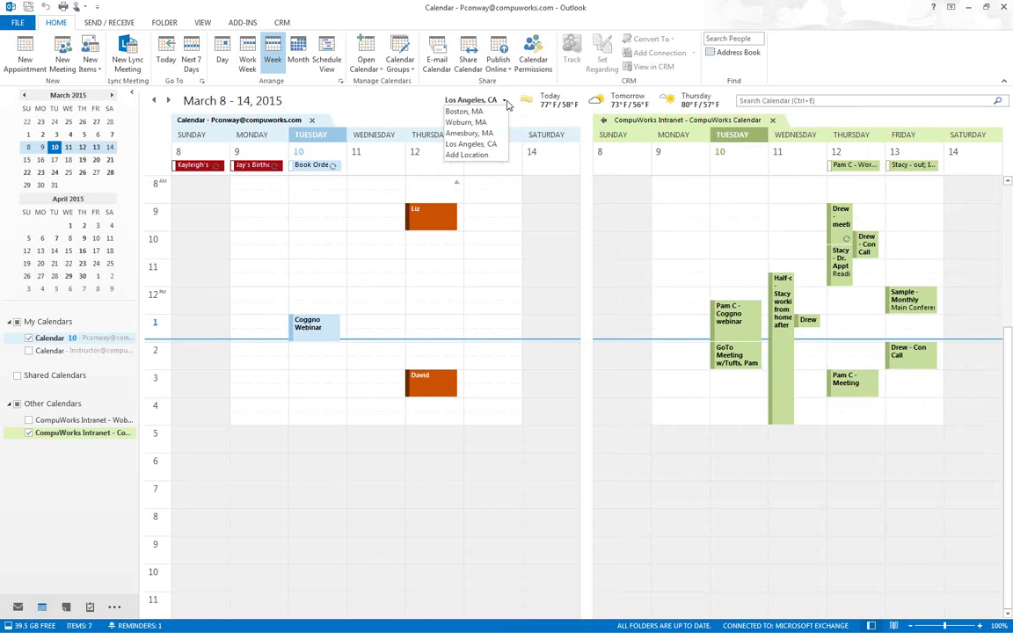
click(463, 112)
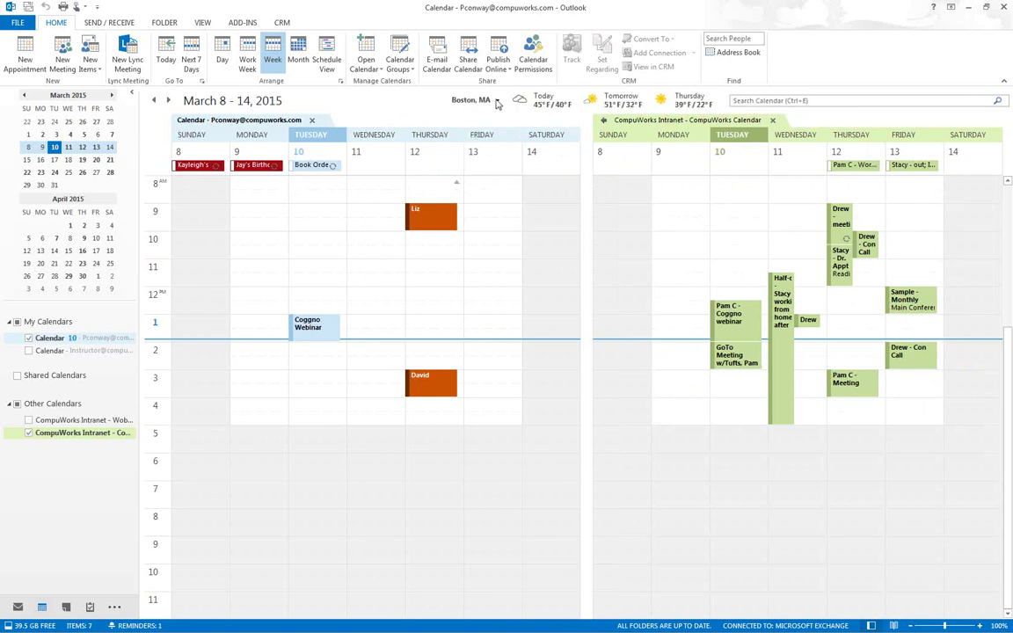
click(498, 102)
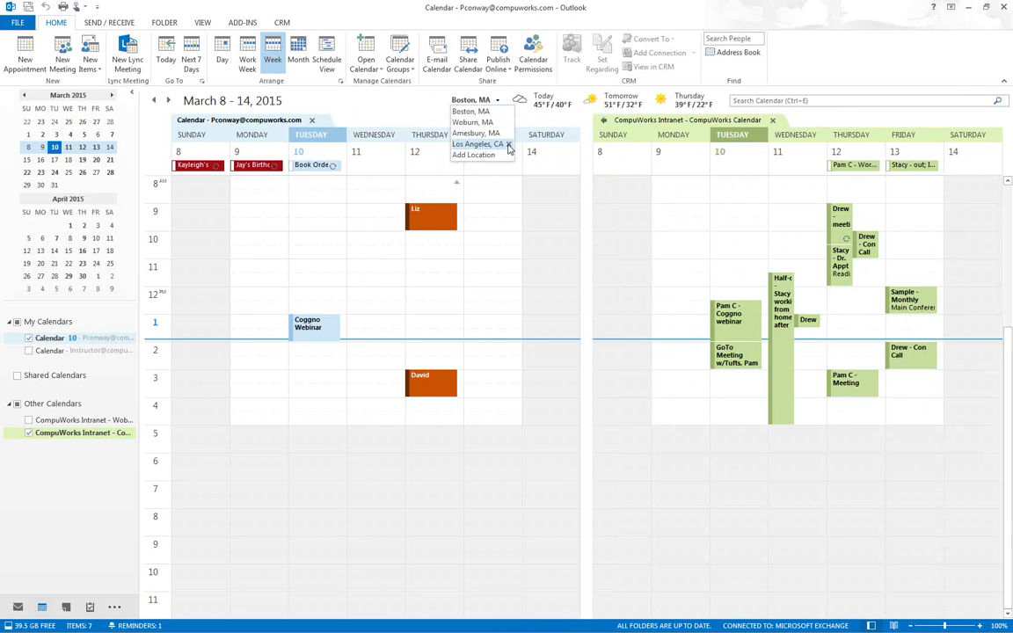
click(508, 148)
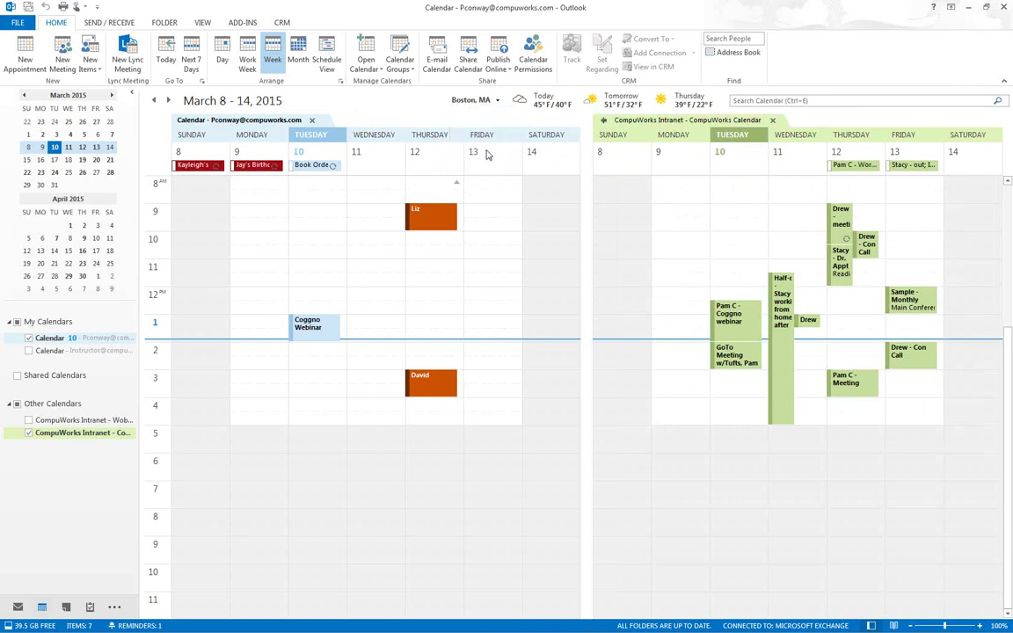
click(497, 102)
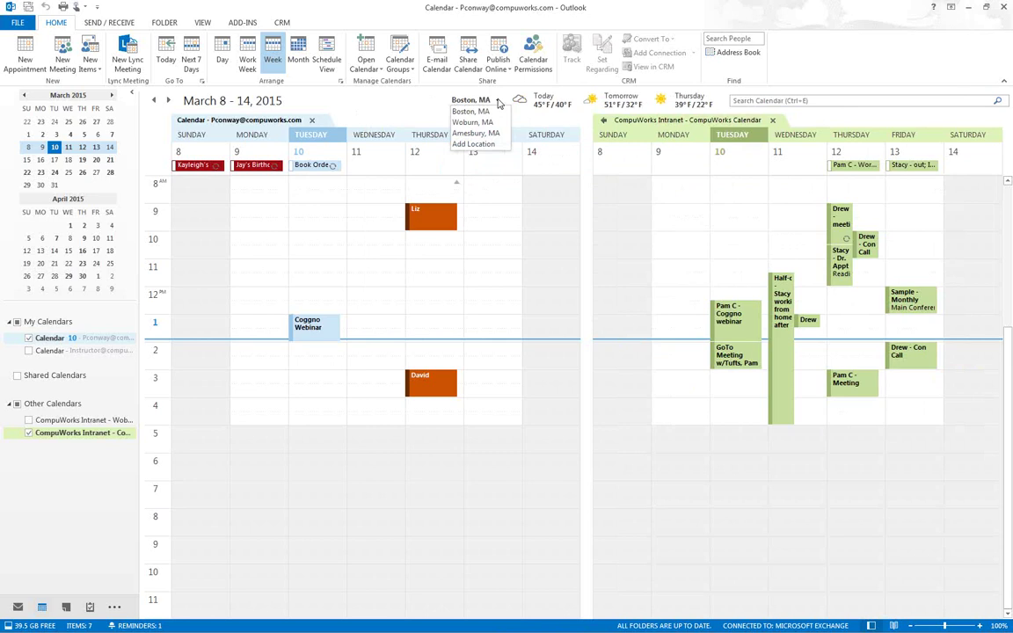
click(498, 102)
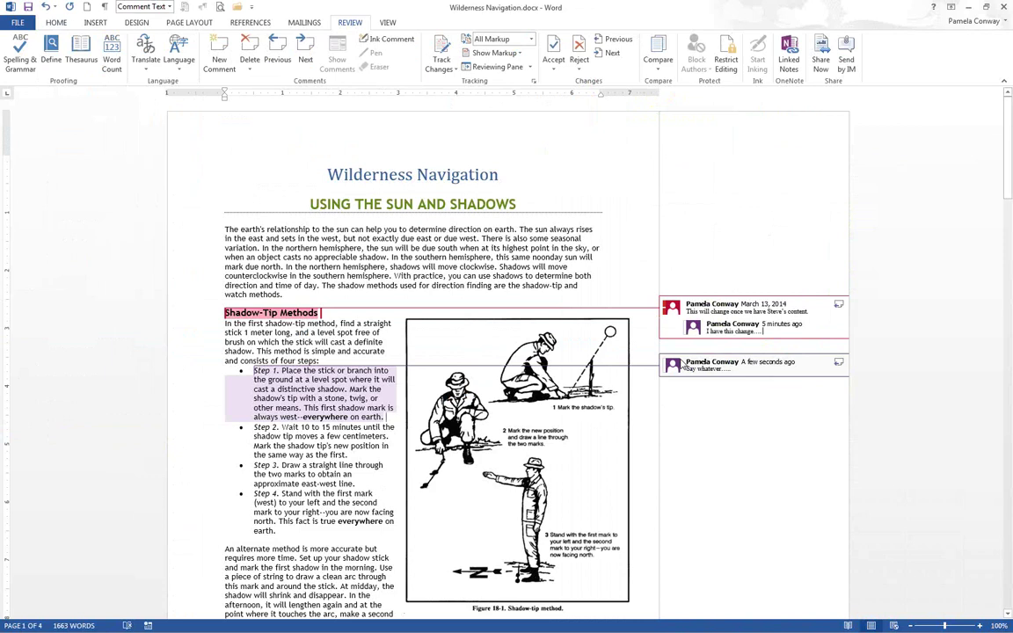
Delete the 'Say whatever' comment, undo the deletion, and dismiss the comment's right-click menu.
click(678, 369)
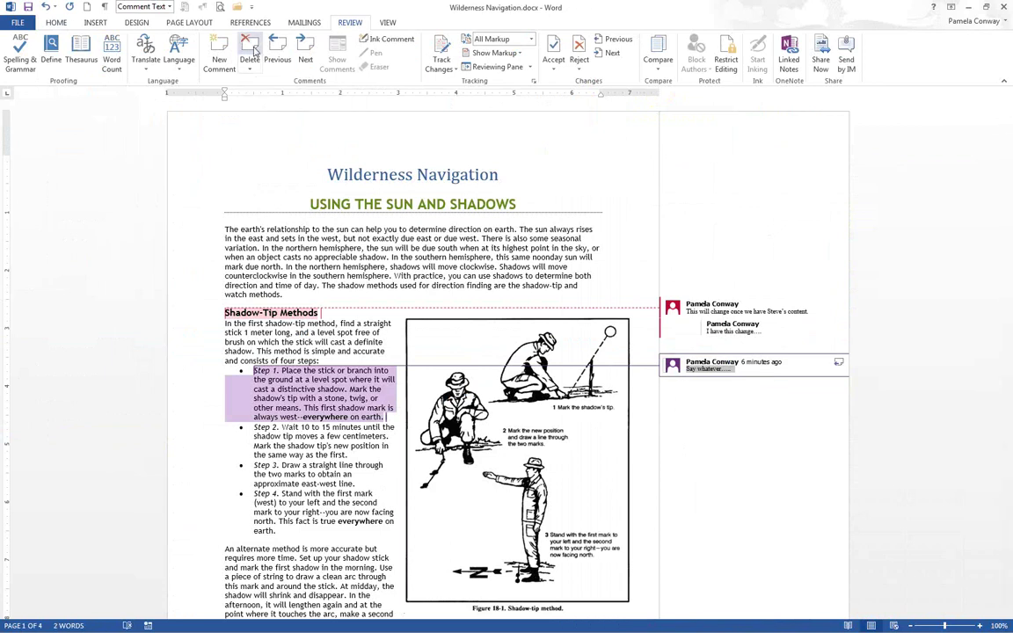
click(252, 53)
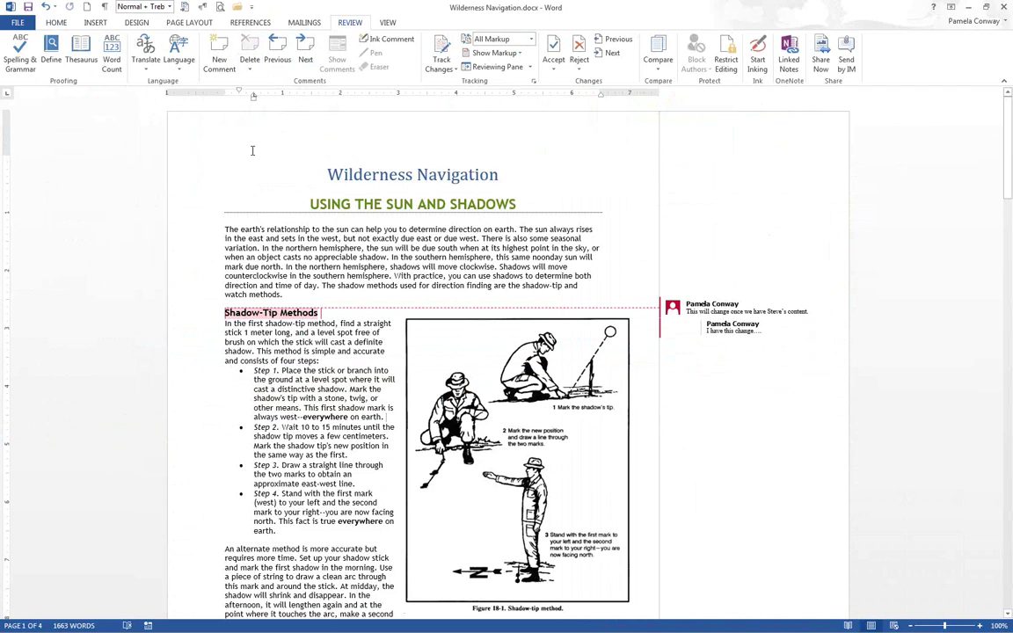
key(ctrl+z)
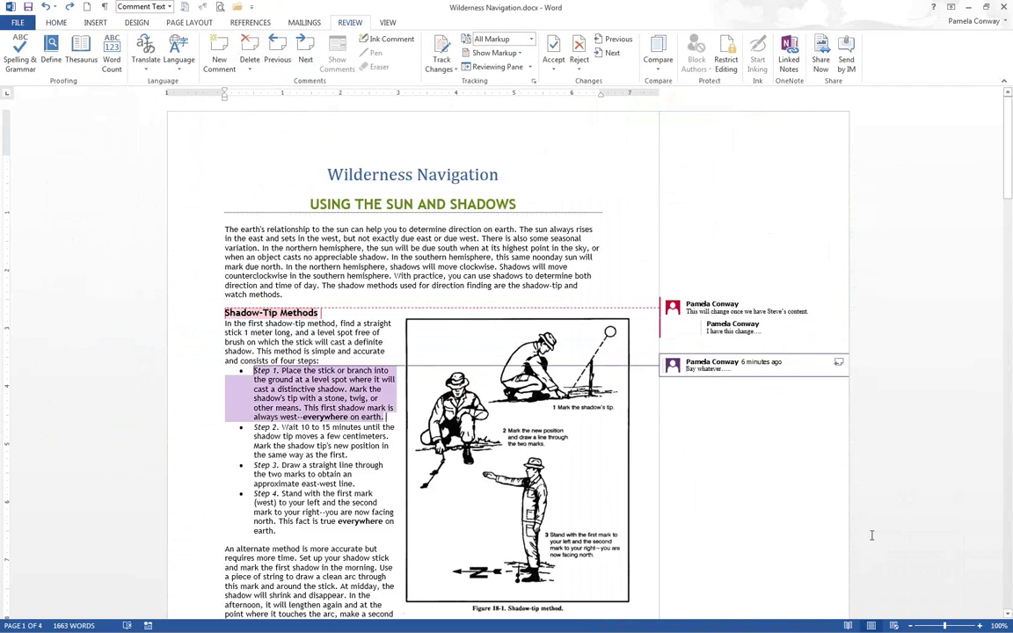
right_click(679, 373)
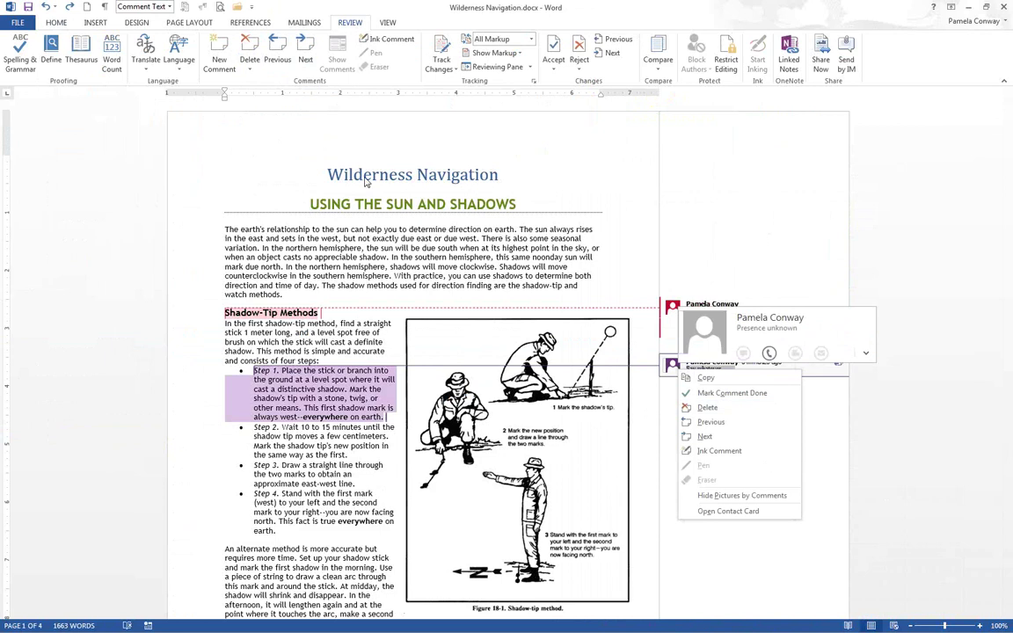
key(Escape)
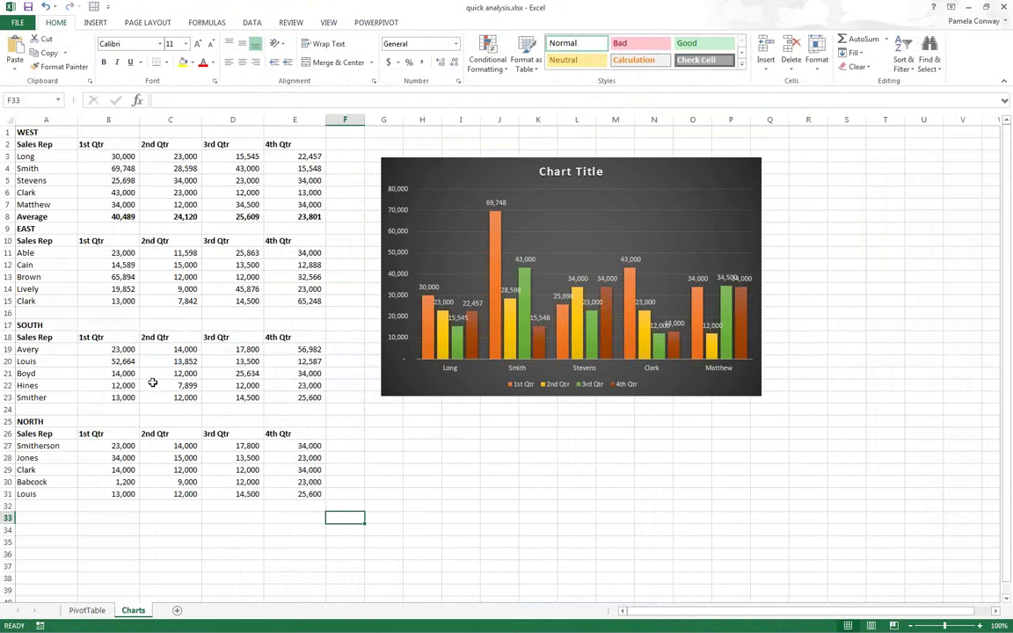
drag(114, 158, 307, 204)
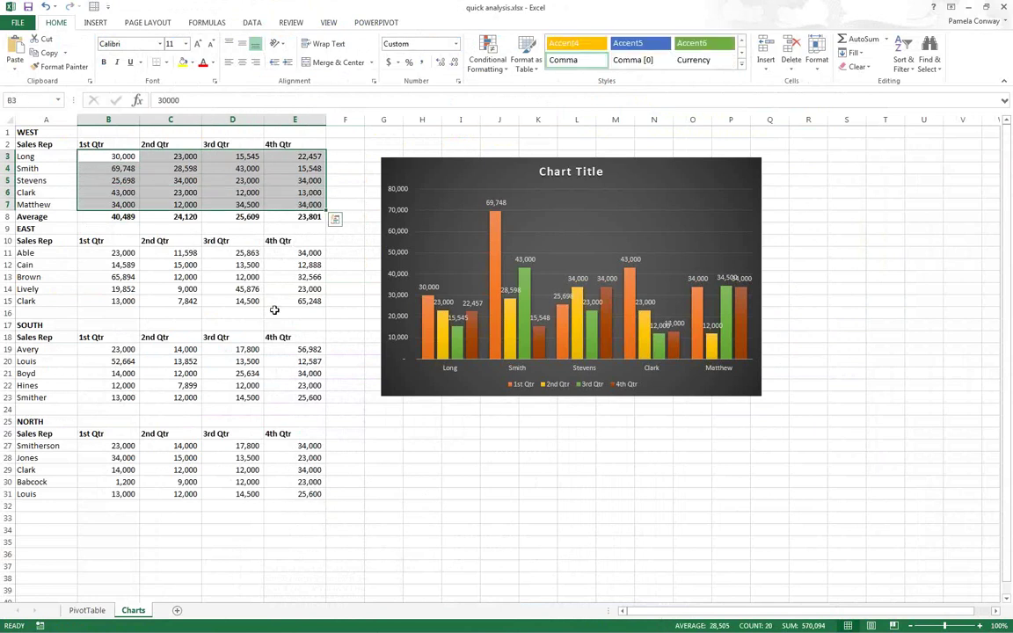
click(108, 216)
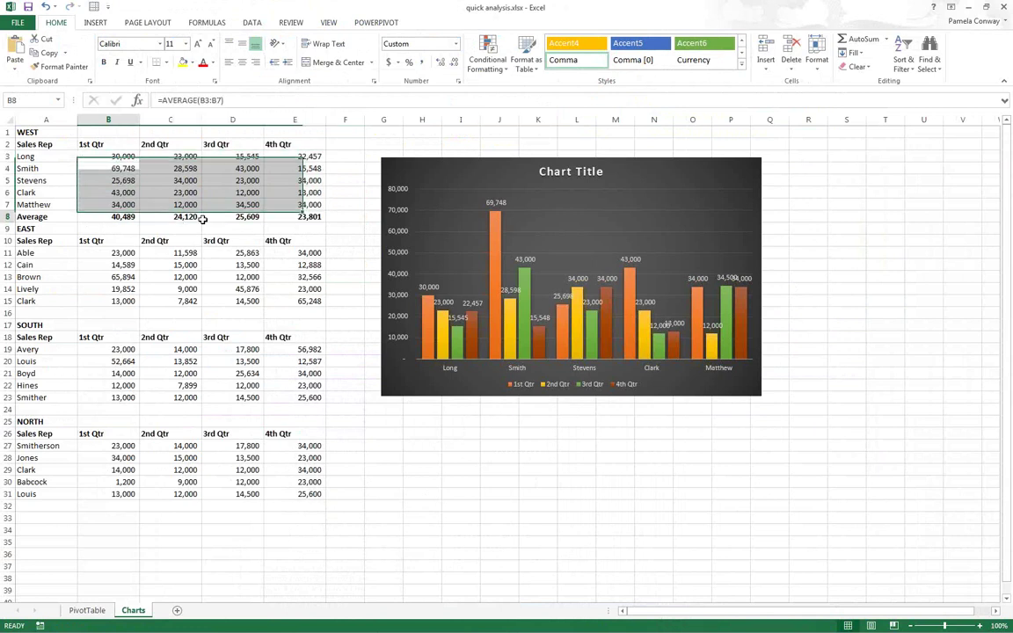
drag(202, 219, 310, 219)
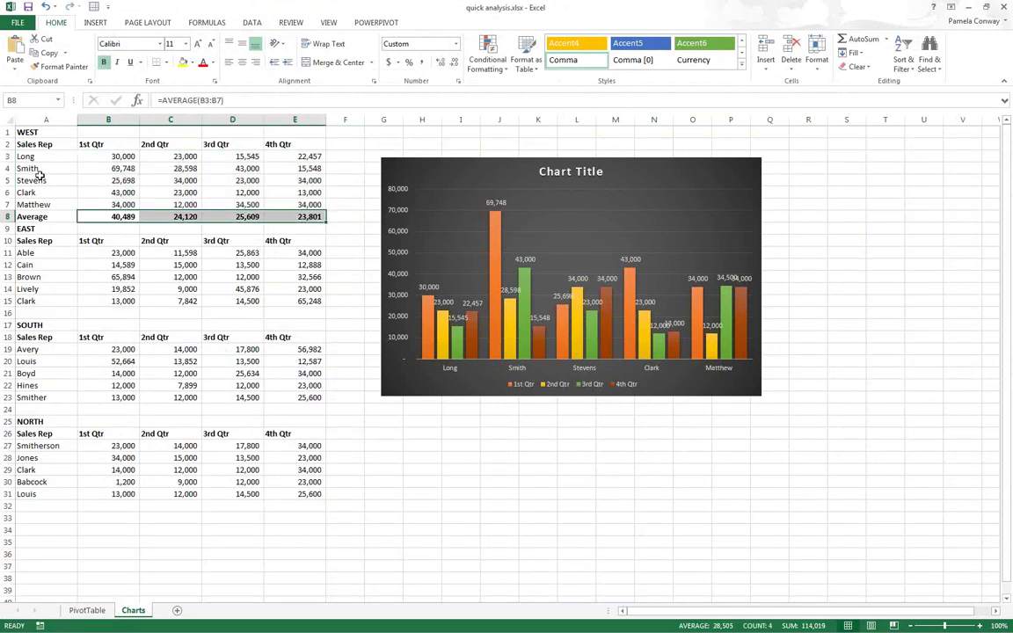
drag(38, 145, 41, 278)
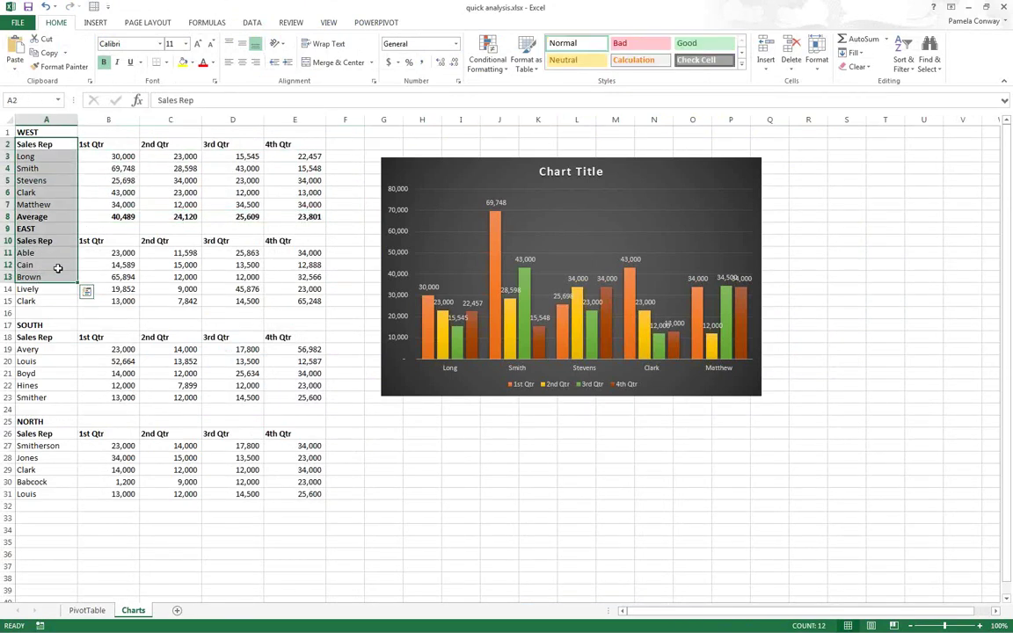
drag(108, 157, 192, 157)
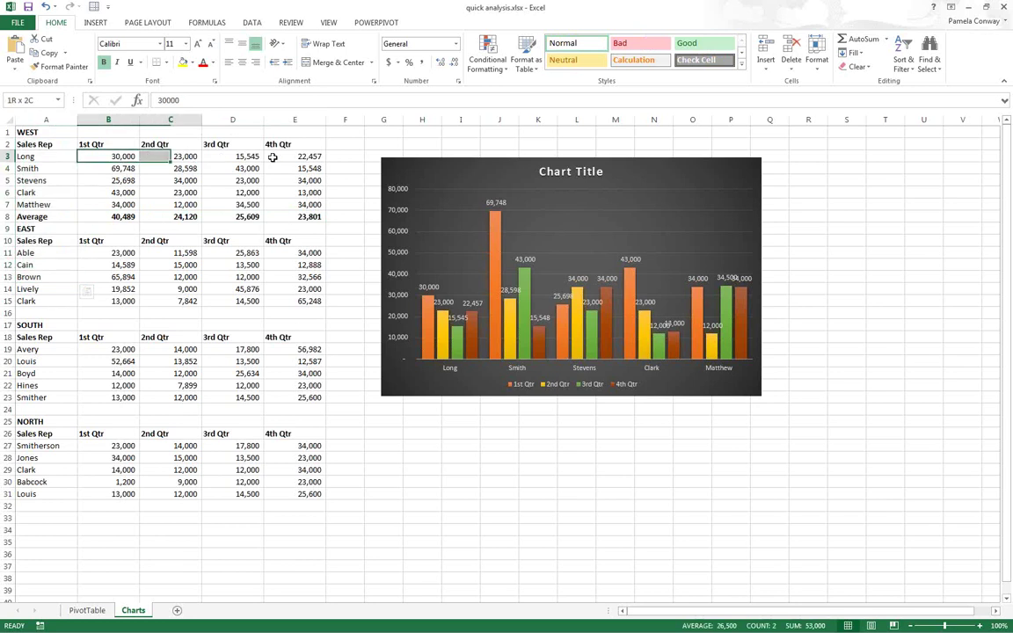
drag(272, 157, 305, 203)
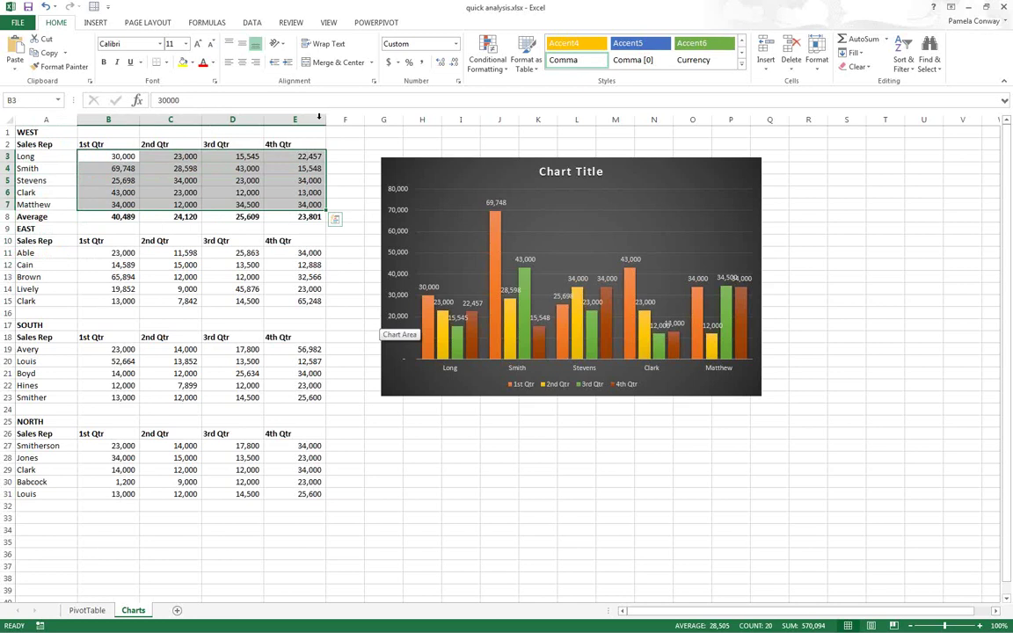
Lock the selected WEST sales figures through the Format menu.
click(818, 71)
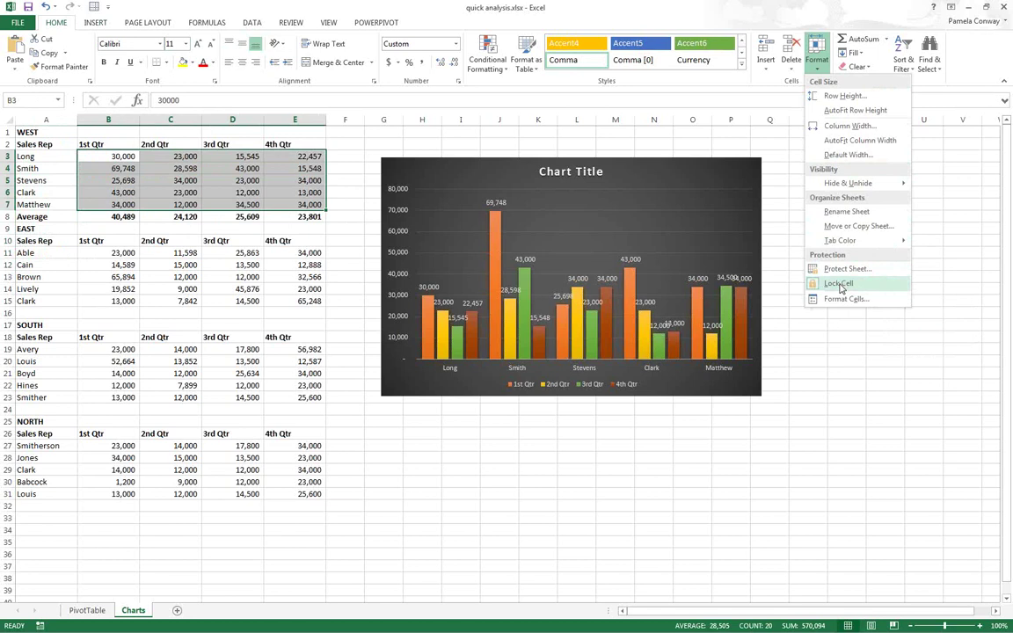
click(840, 284)
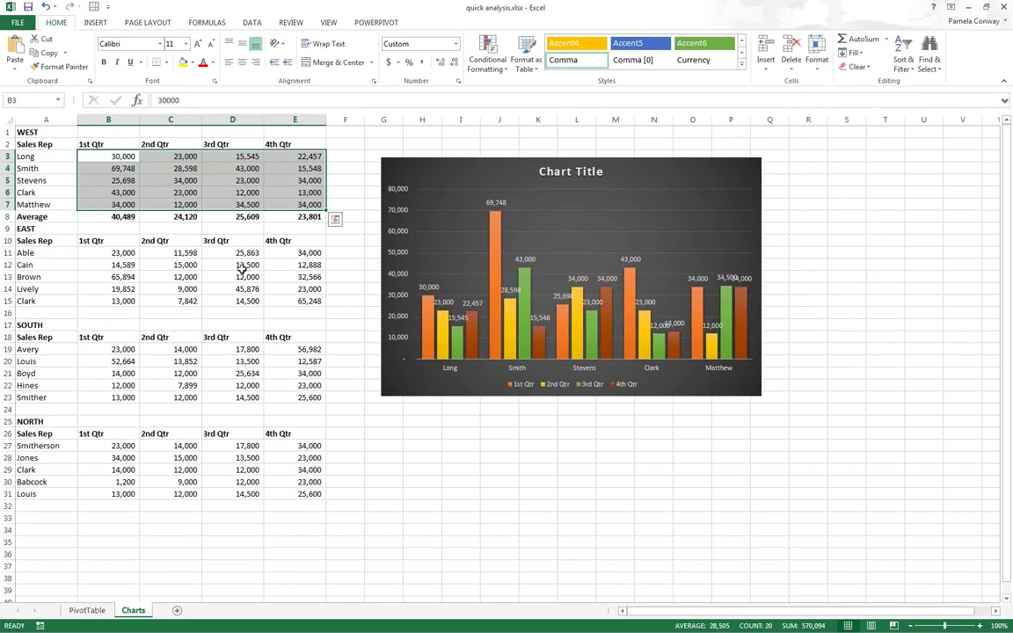
drag(123, 157, 282, 203)
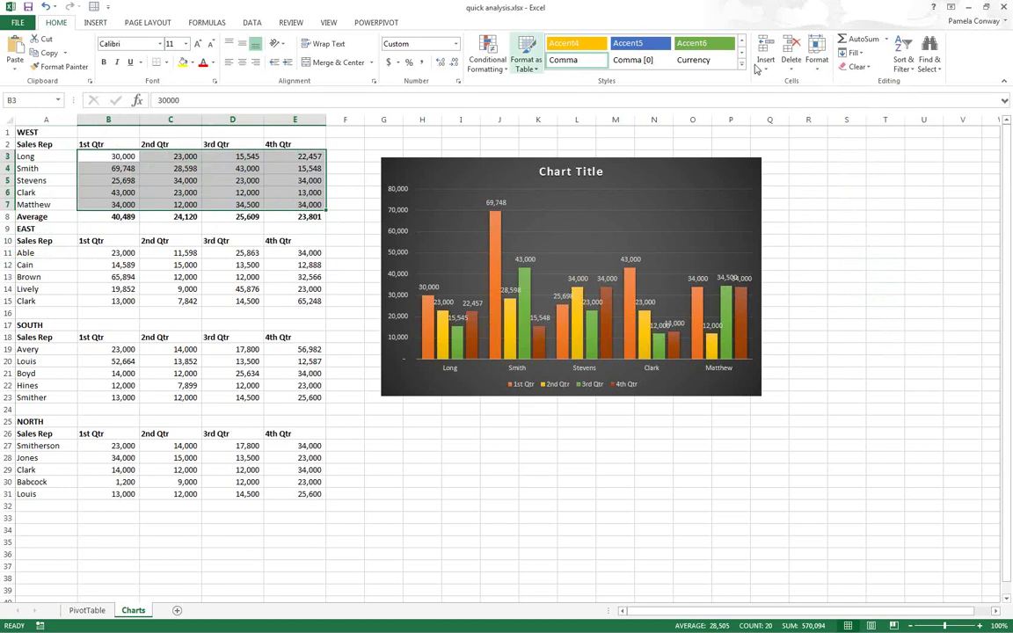
Protect the Charts sheet with a password, re-entering it to confirm.
click(817, 66)
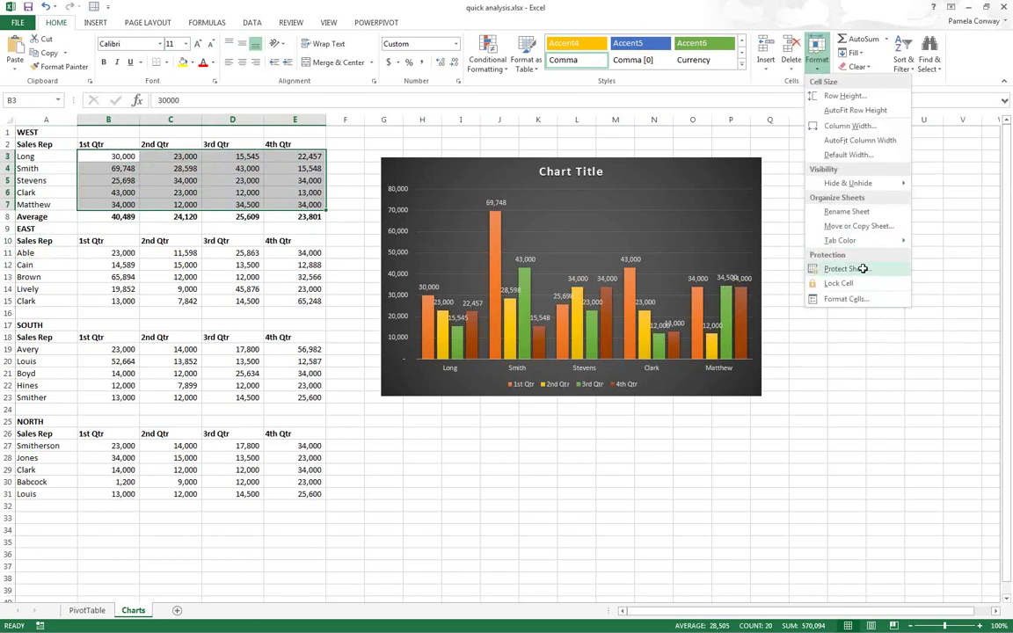
click(863, 273)
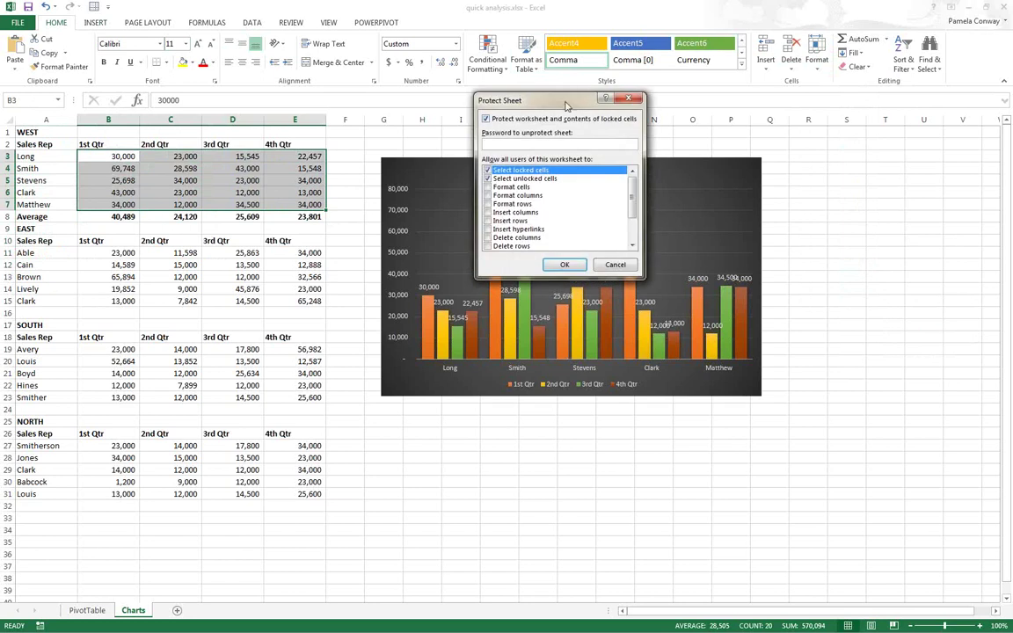
drag(561, 108, 616, 155)
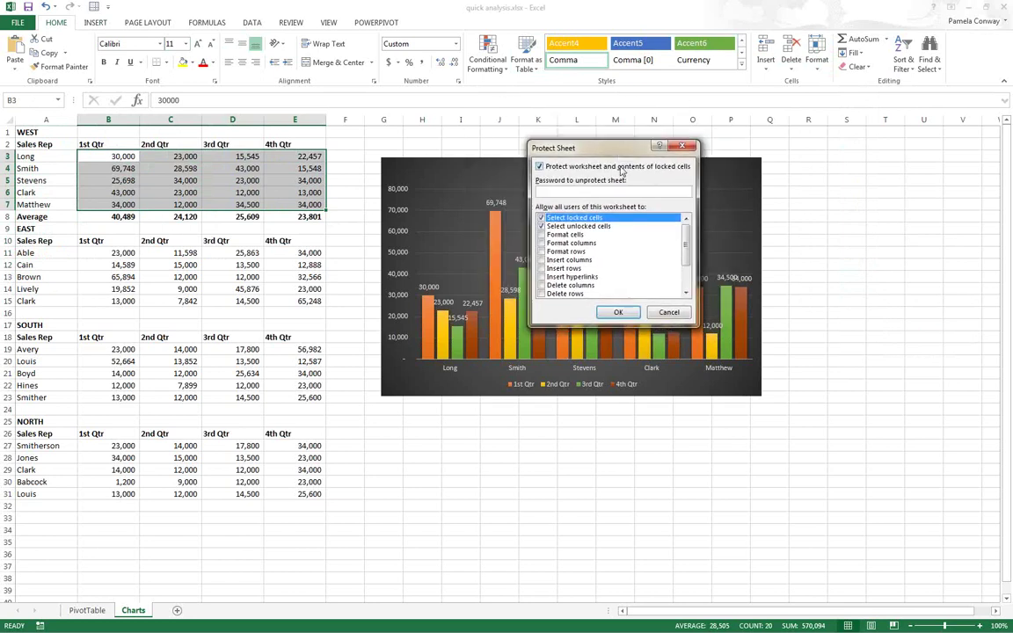
text(password)
click(617, 313)
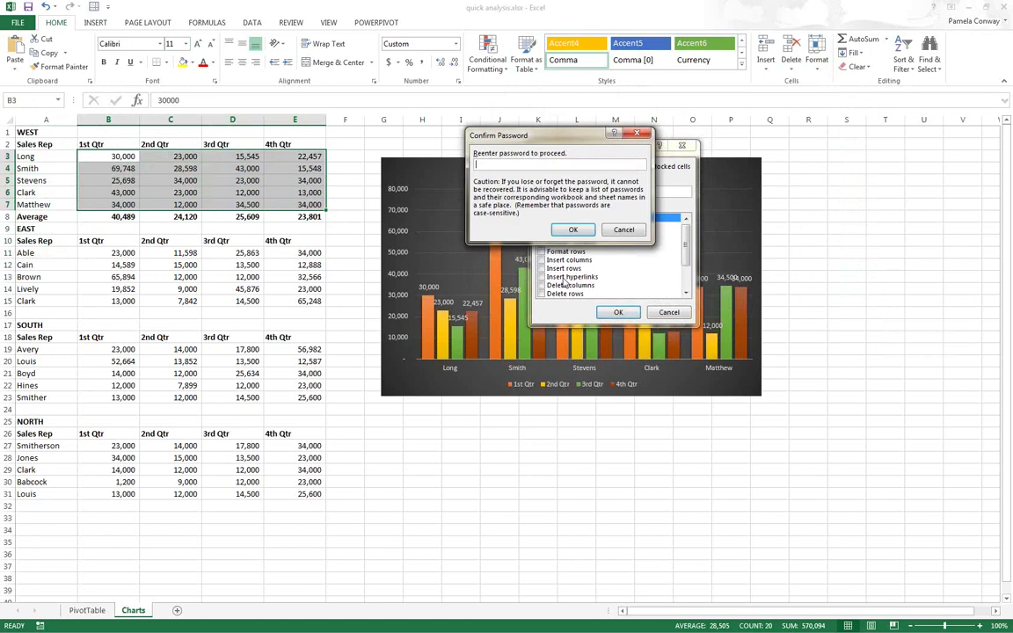
text(password)
click(574, 229)
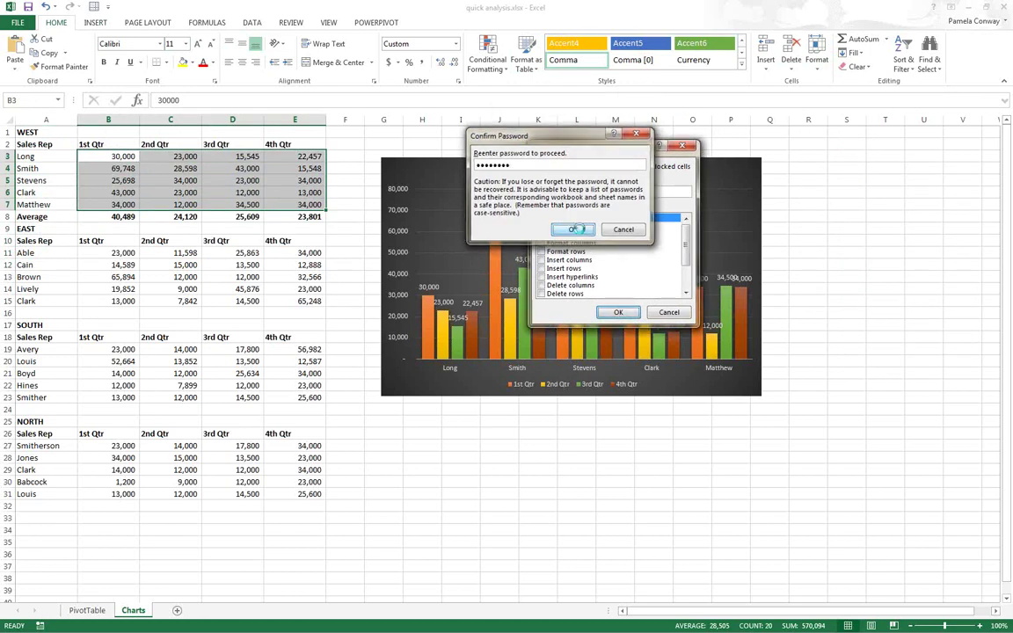
click(344, 358)
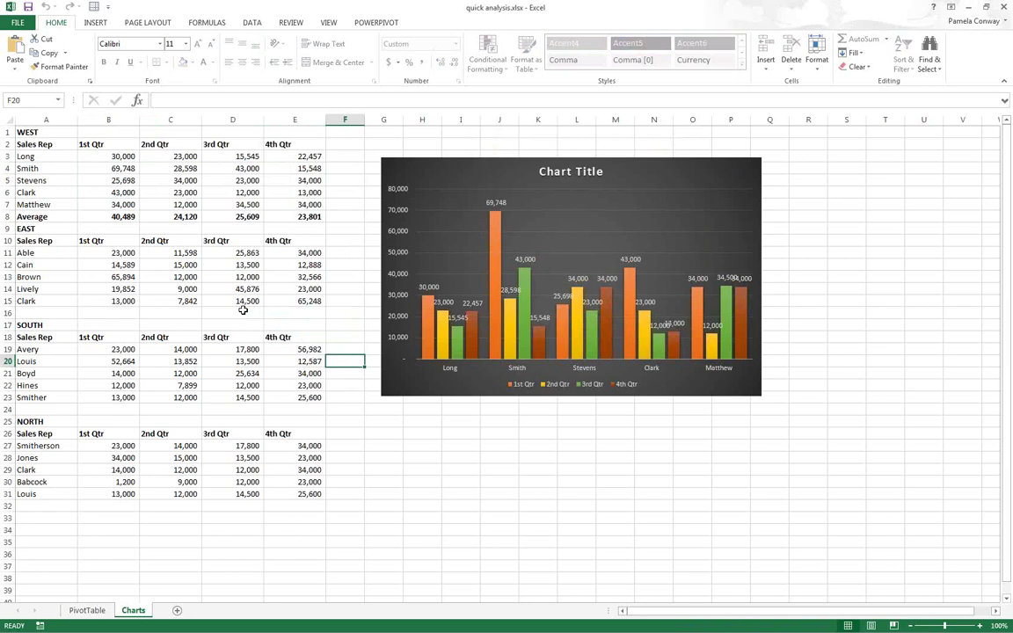
Select various cells and confirm that editing locked cell A2 triggers the protection warning.
click(79, 271)
click(109, 409)
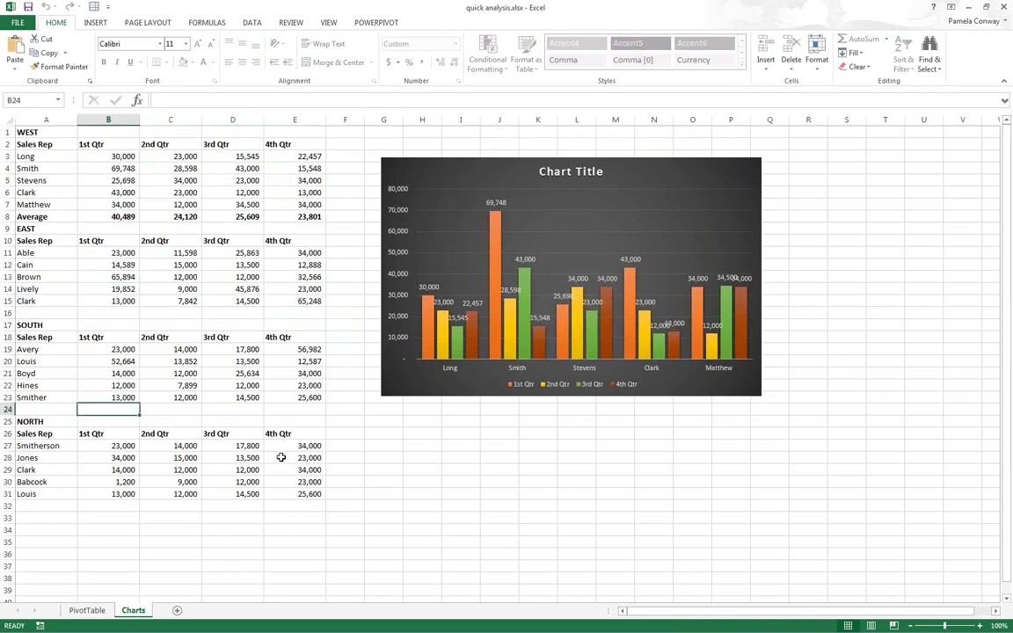
click(282, 458)
click(395, 479)
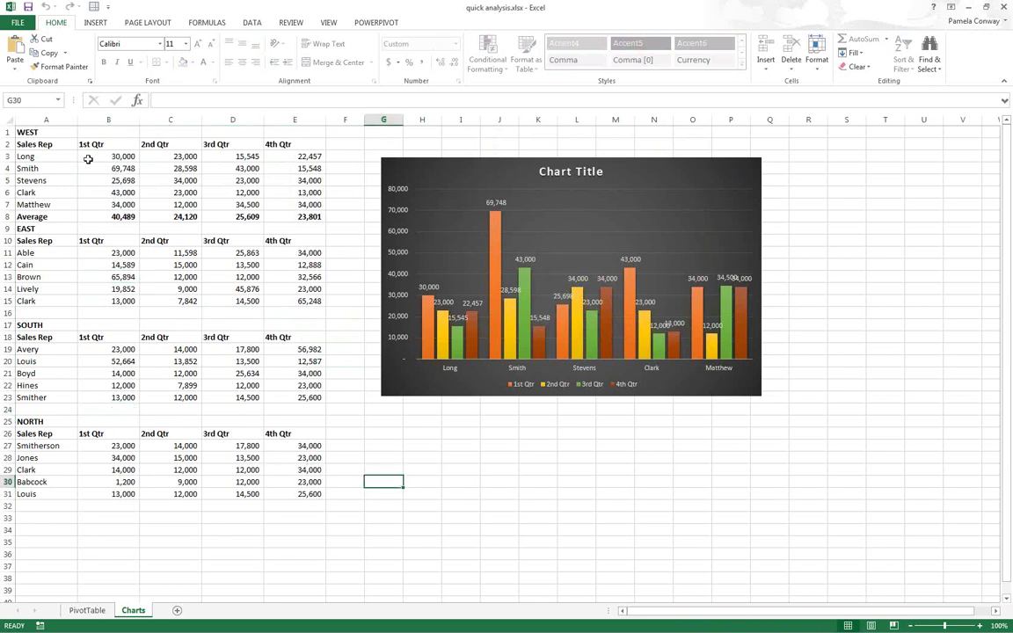
click(31, 144)
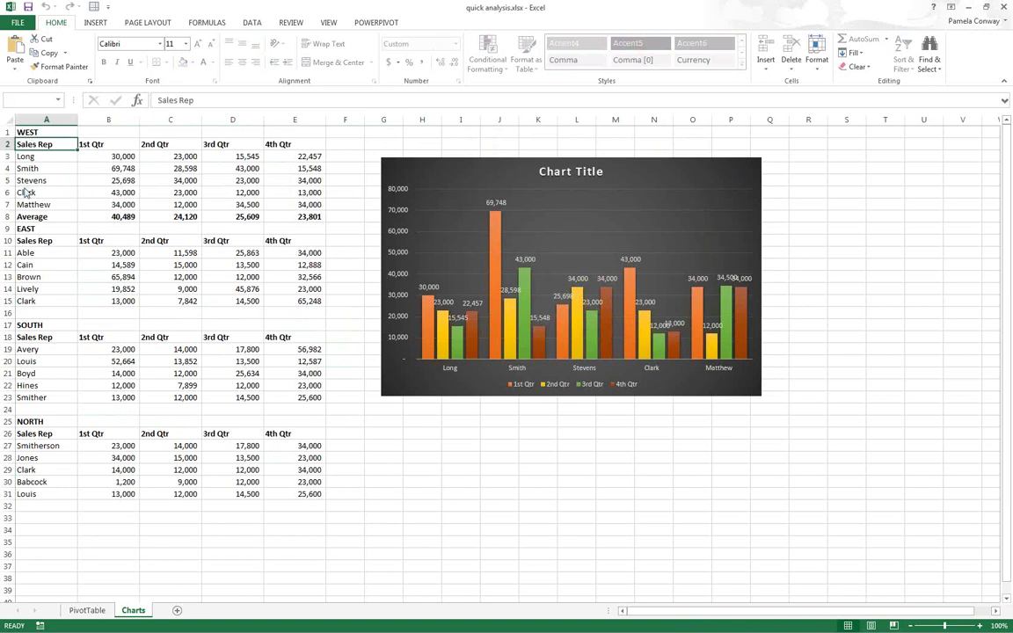
double_click(26, 193)
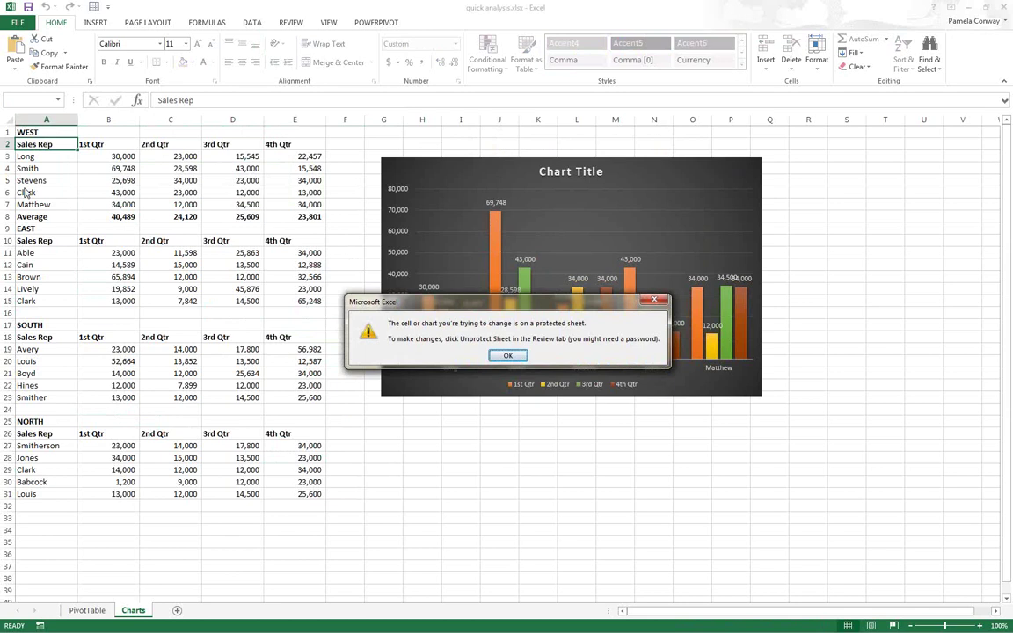
click(507, 357)
Enter 60,000 as Long's 1st Qtr sales in unlocked cell B3.
click(123, 156)
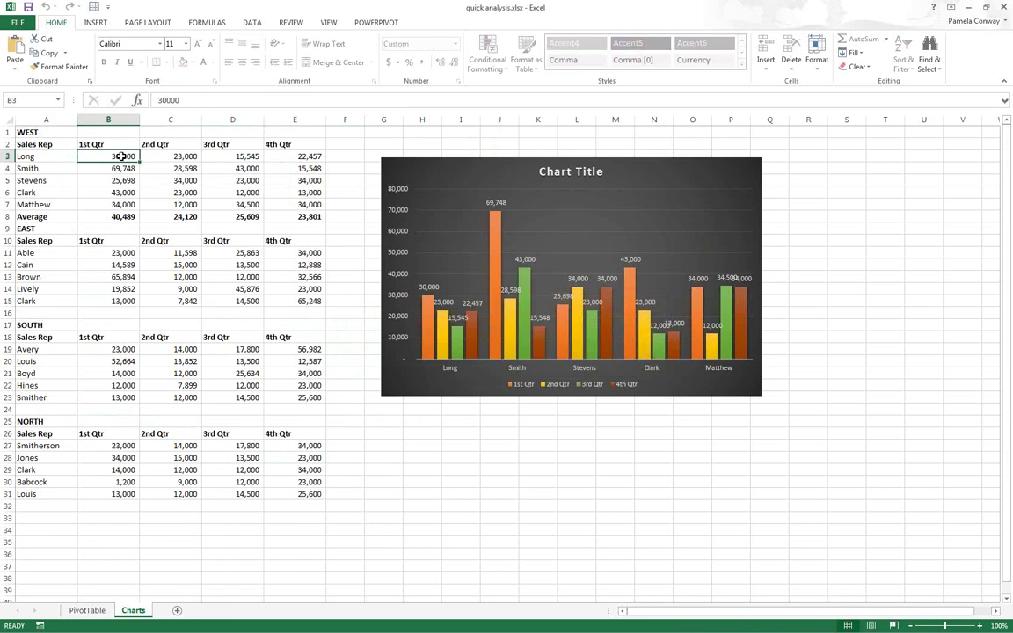
drag(123, 156, 288, 211)
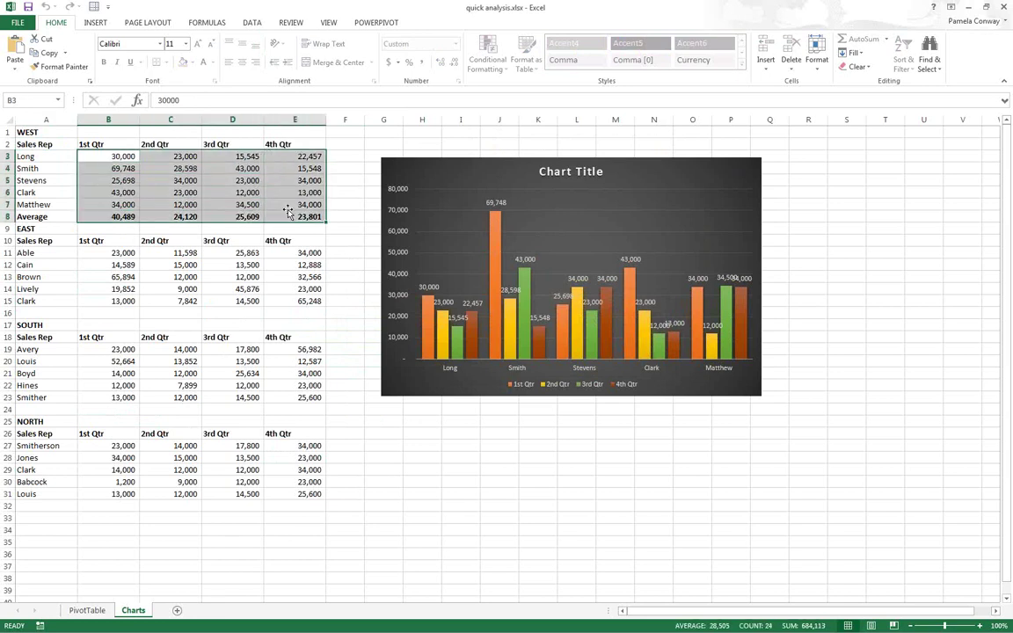
click(287, 211)
click(124, 167)
click(124, 156)
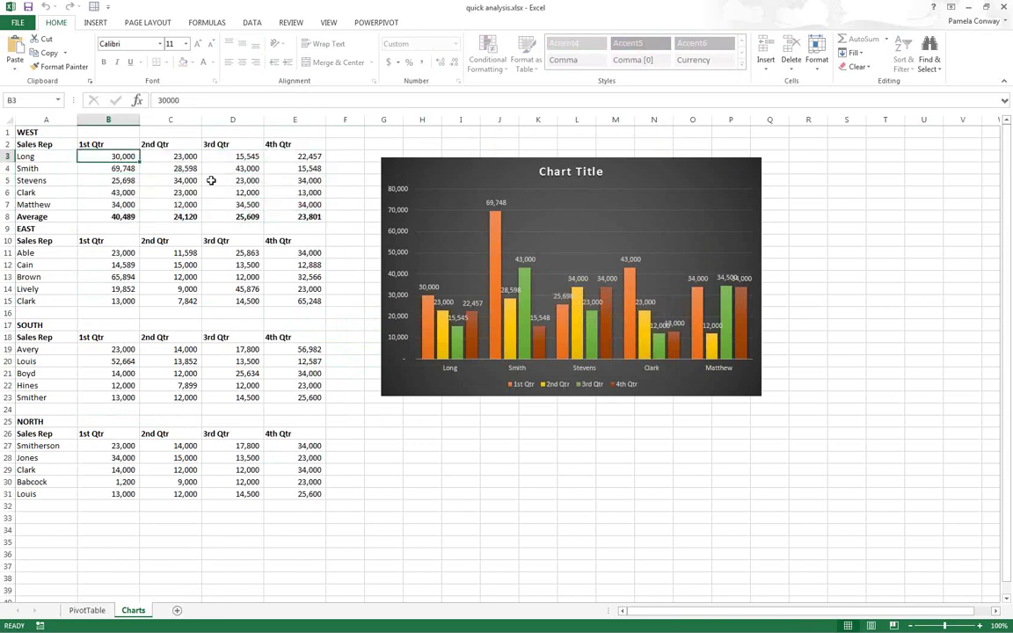
text(60,00)
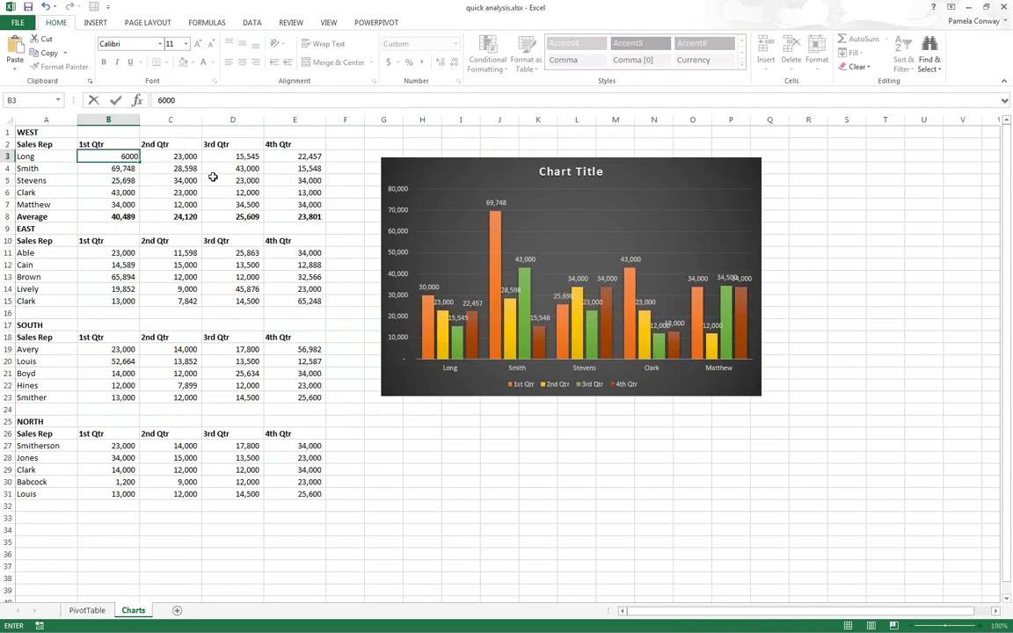
text(0)
key(Return)
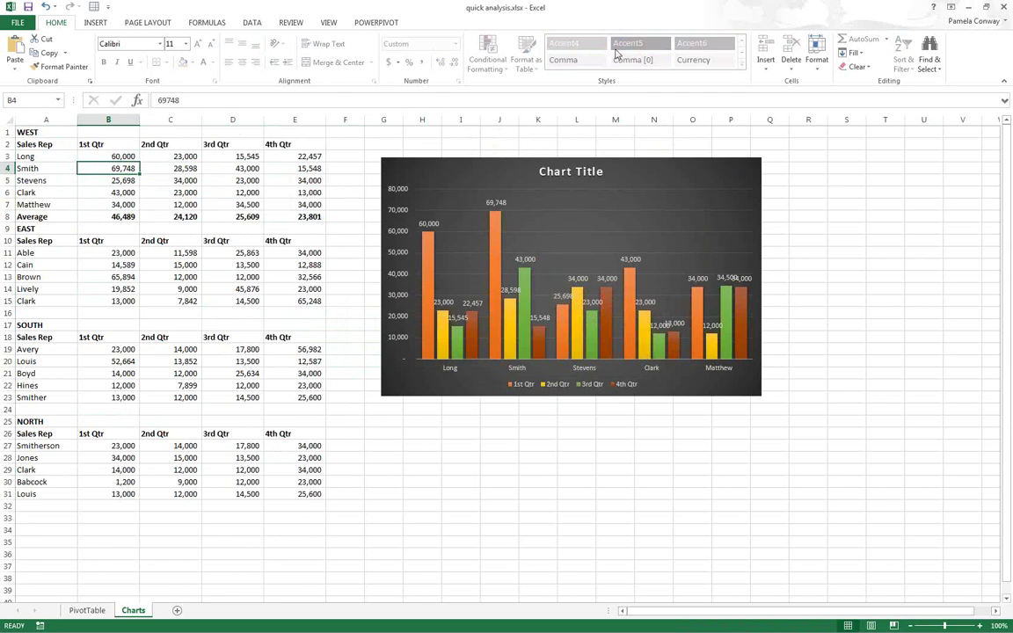
Unprotect the Charts sheet with its password using Home > Format > Unprotect Sheet.
click(818, 64)
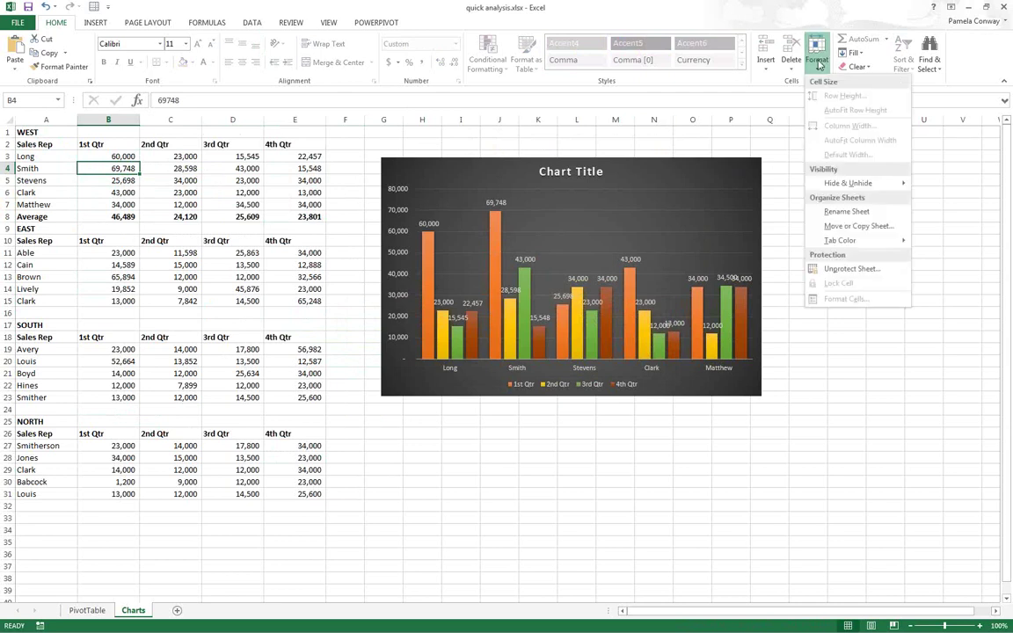
click(878, 276)
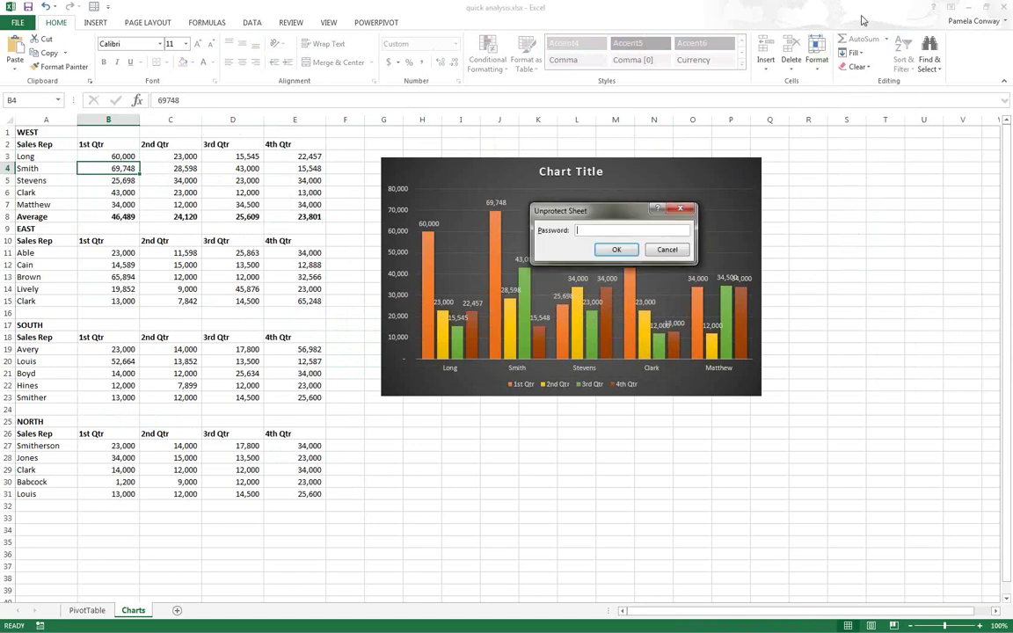
text(password)
key(Return)
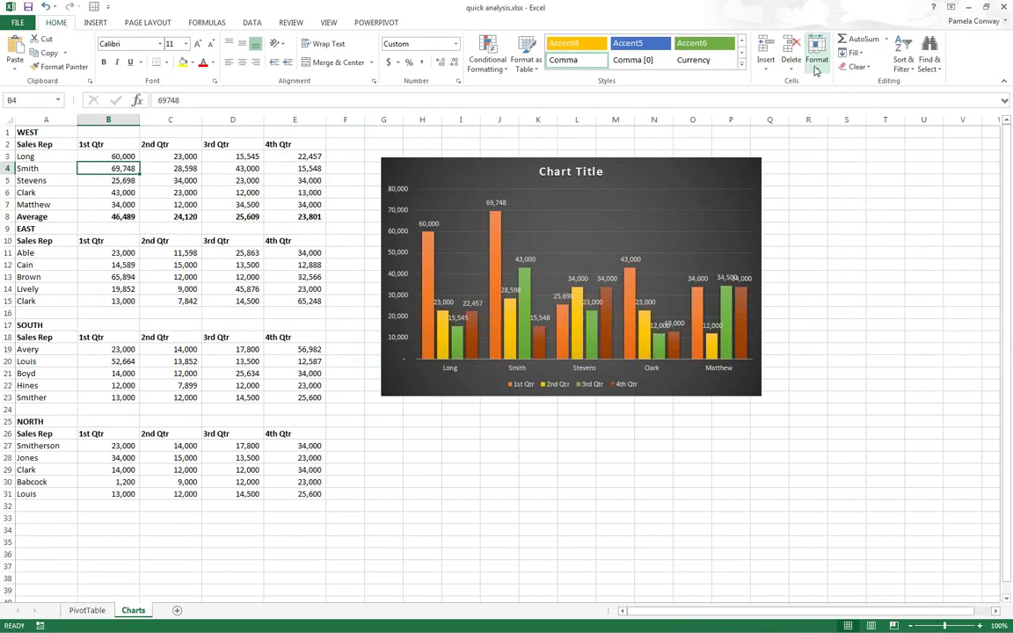
click(817, 54)
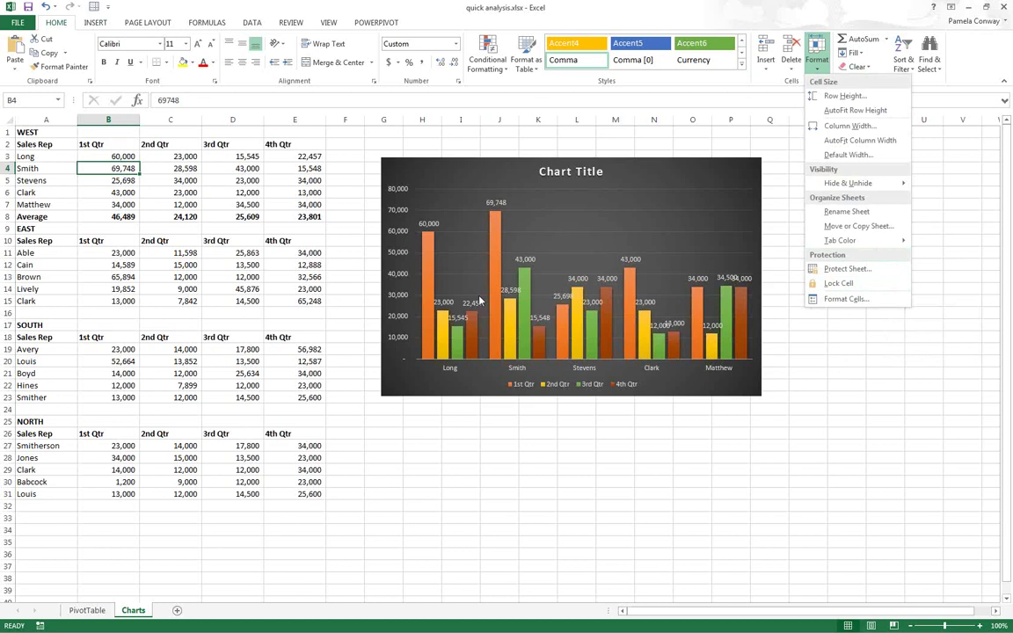
click(358, 305)
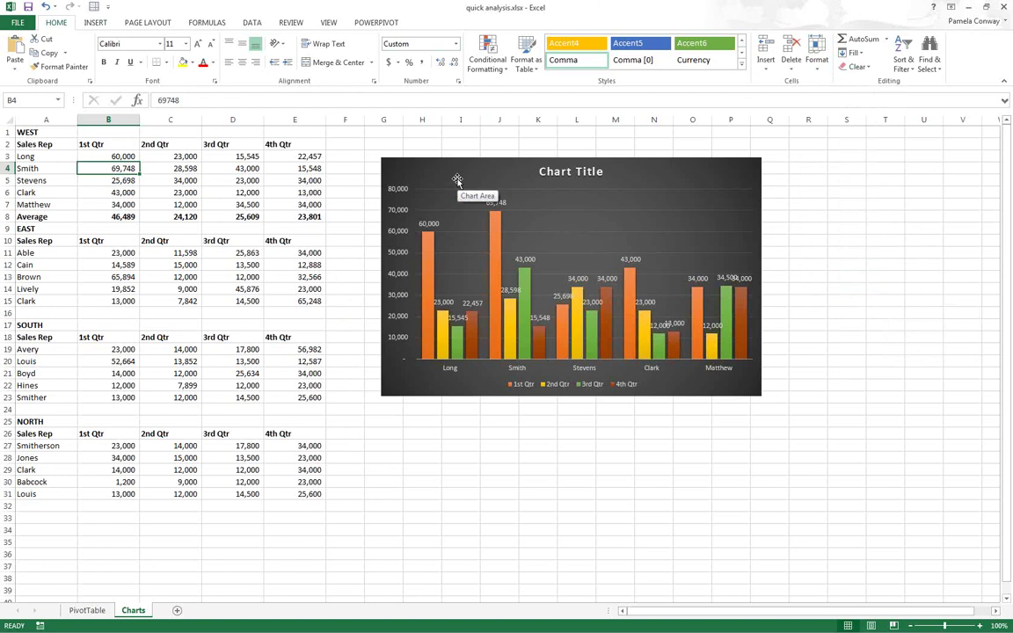
Add Touch/Mouse Mode to the Quick Access Toolbar and display its Mouse/Touch choices.
click(107, 7)
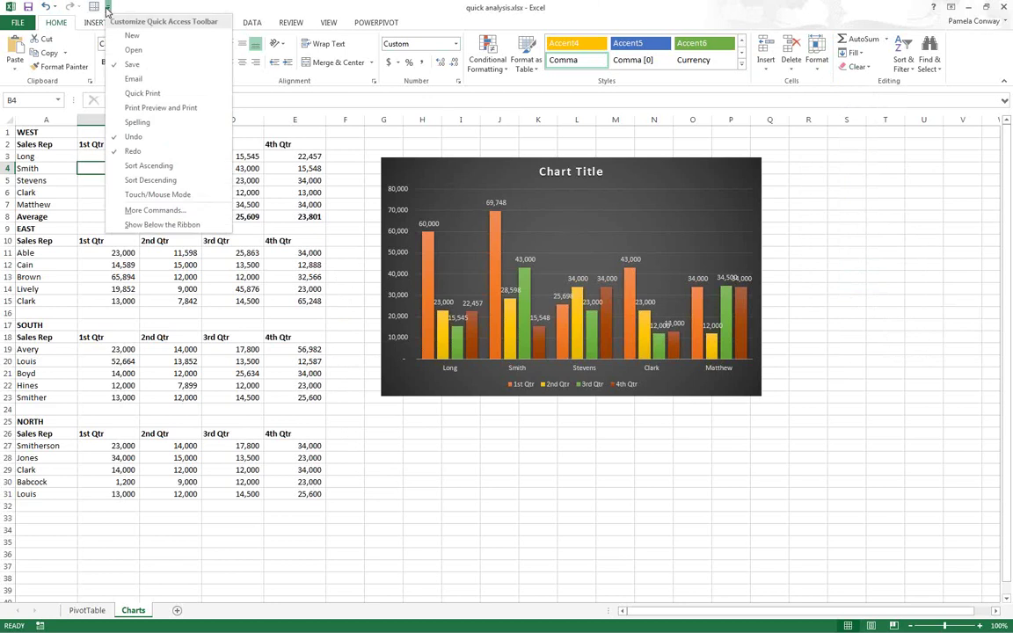
click(108, 8)
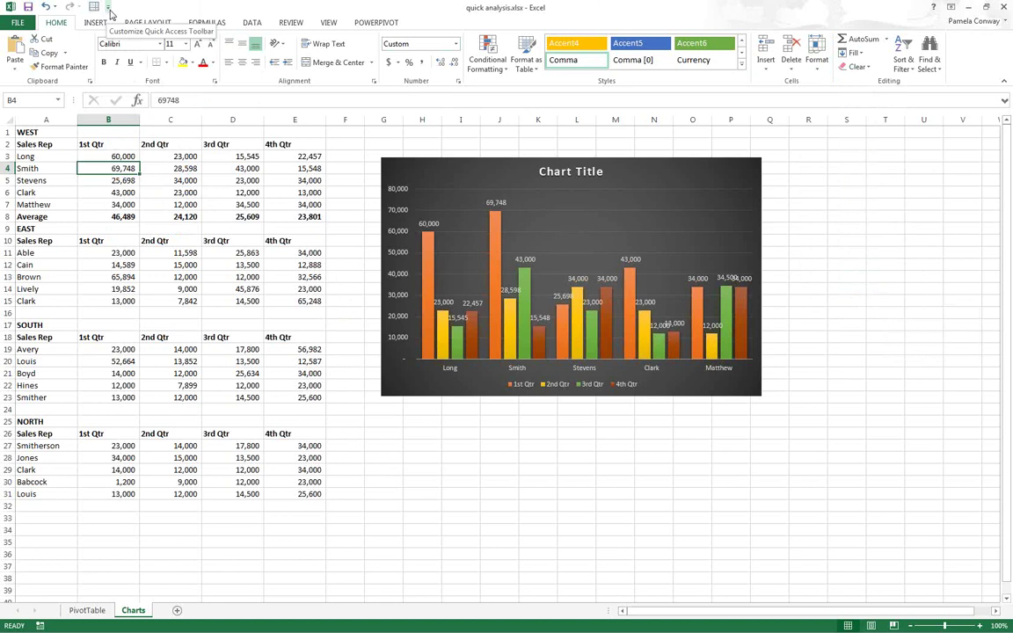
click(108, 9)
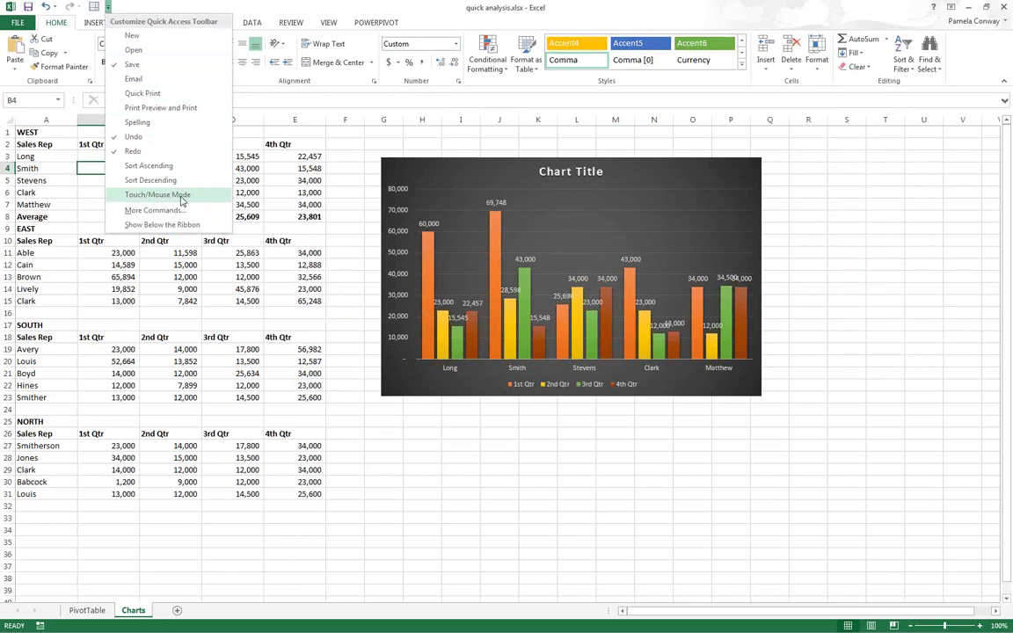
click(185, 196)
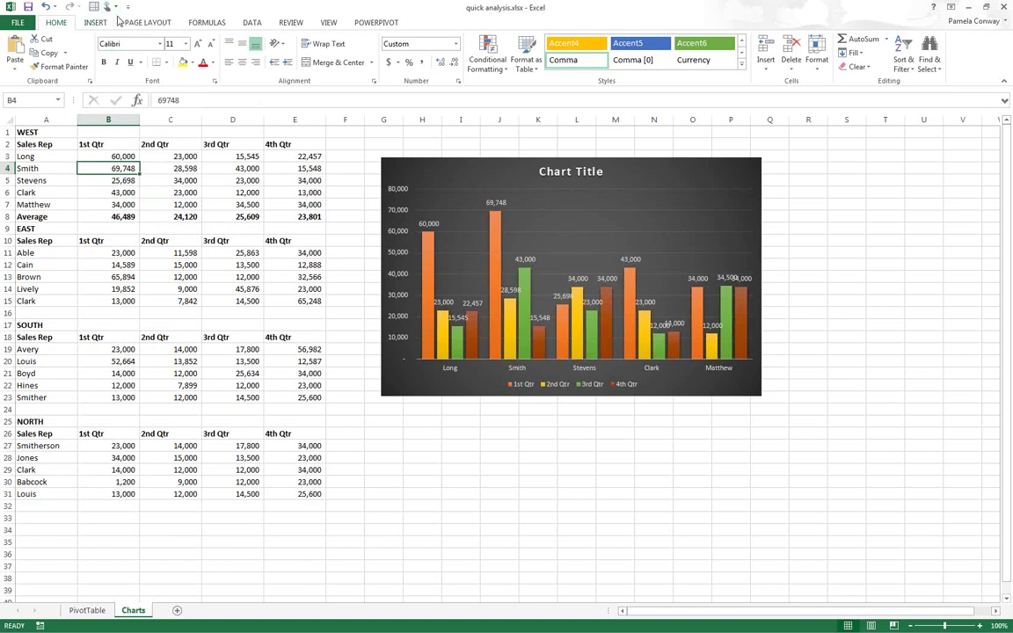
click(116, 7)
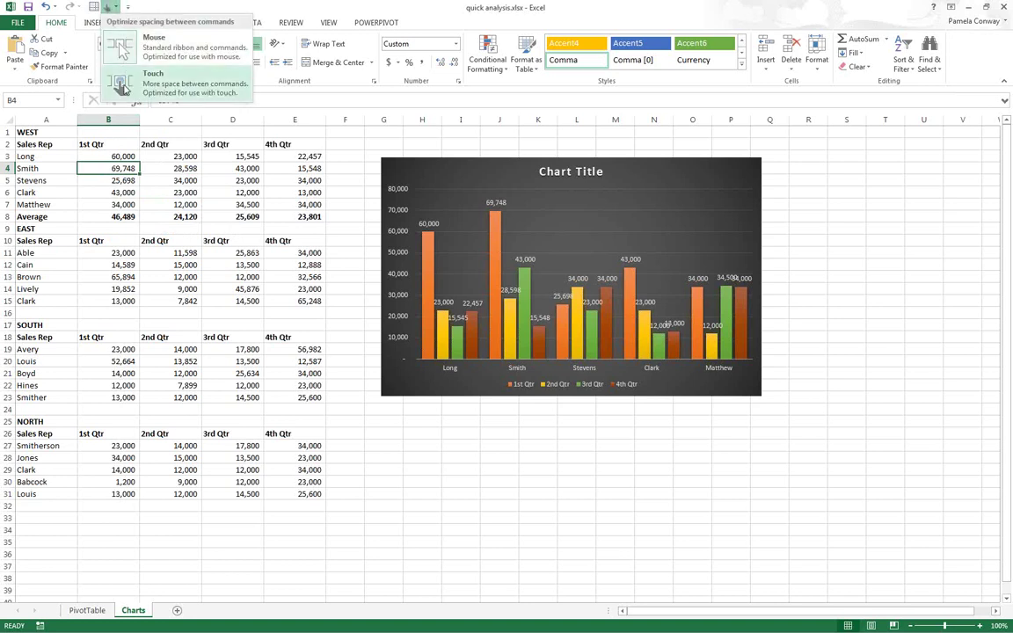
Switch the interface to Touch spacing, then back to Mouse spacing.
click(123, 88)
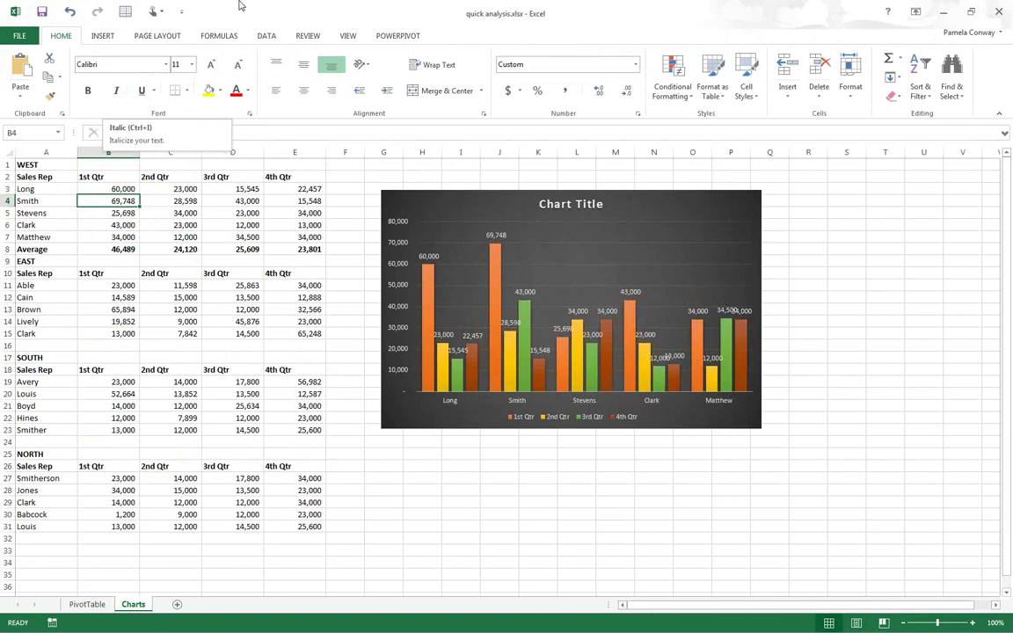
click(160, 15)
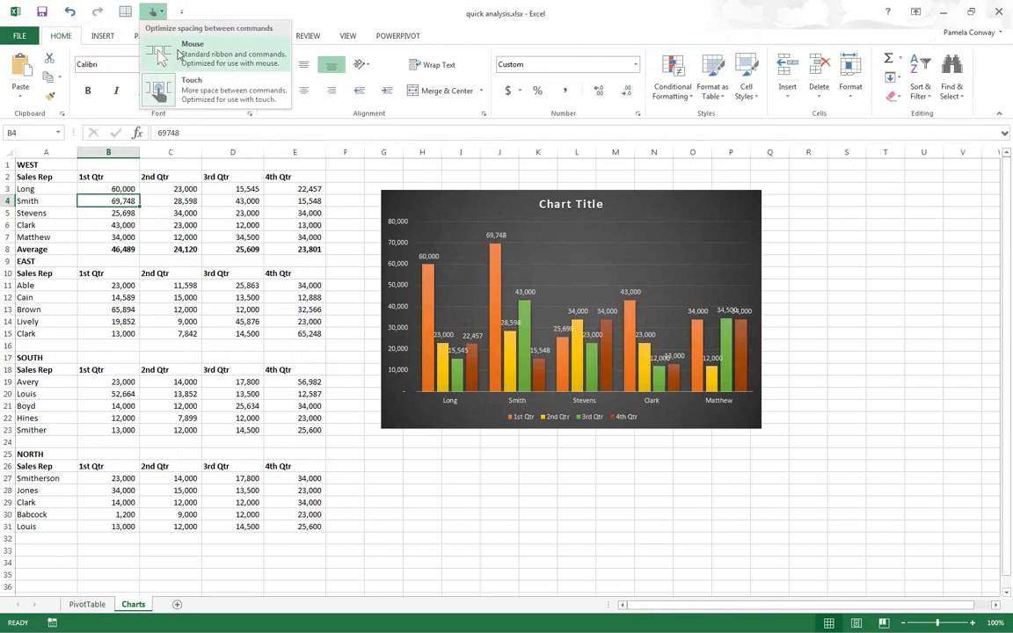
click(163, 49)
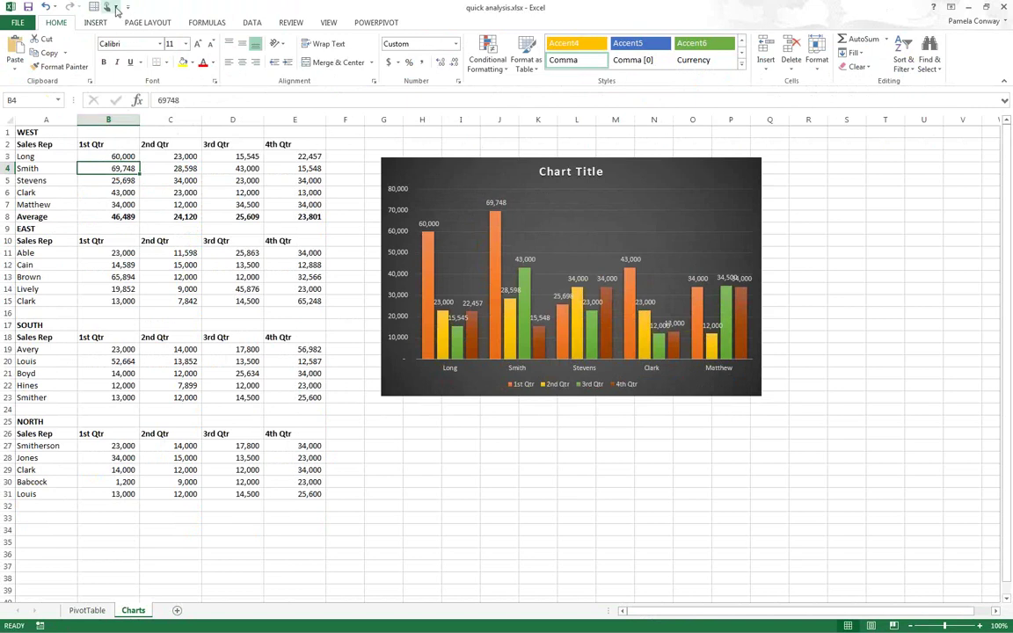
click(107, 7)
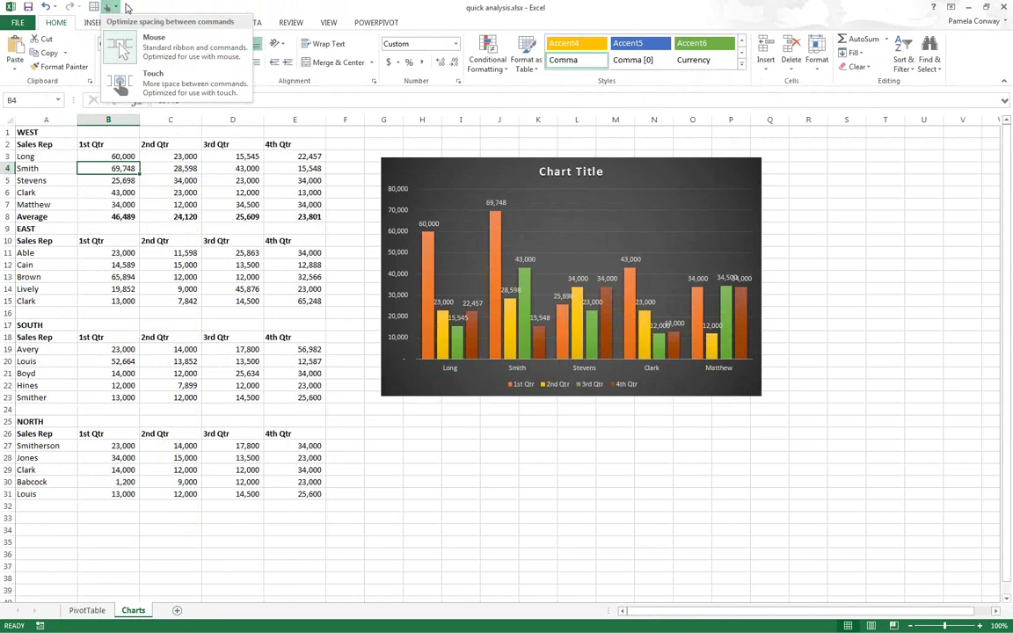
click(225, 283)
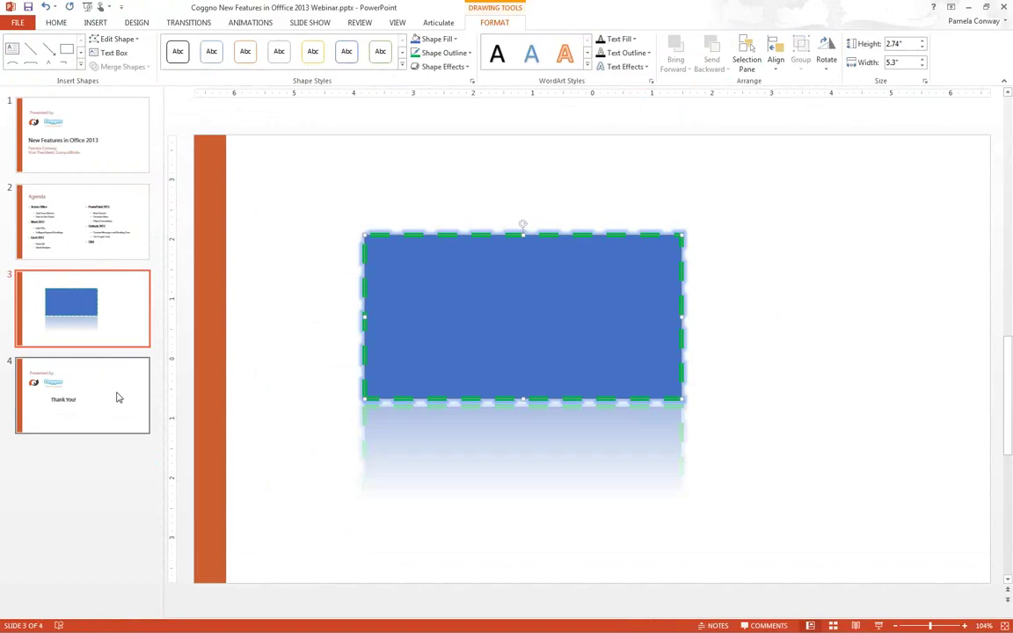
Select the 'Thank You!' slide 4 and present it full screen as a slide show.
click(117, 396)
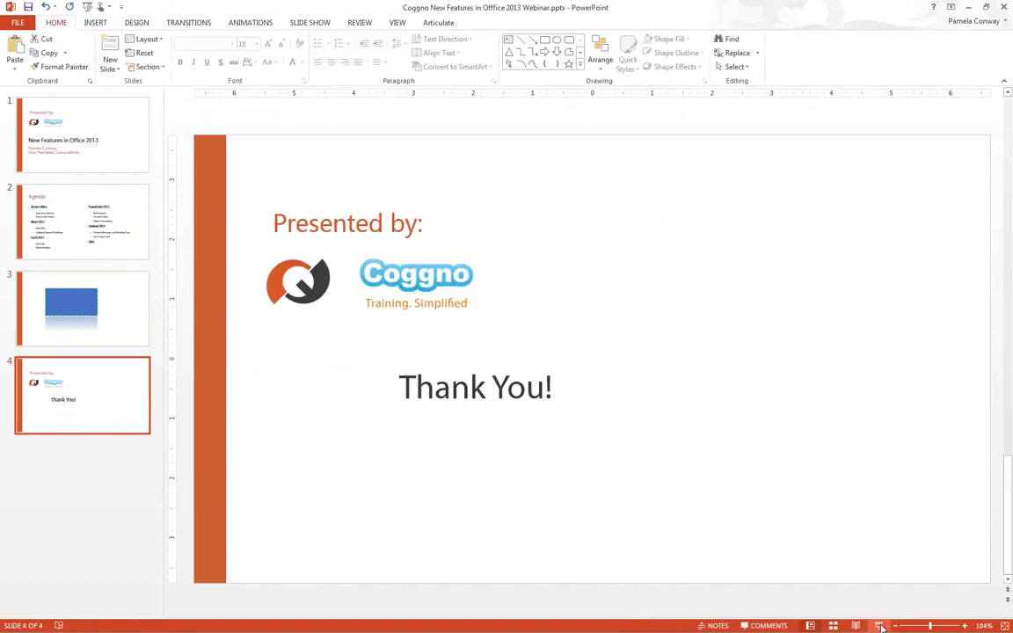
key(shift+F5)
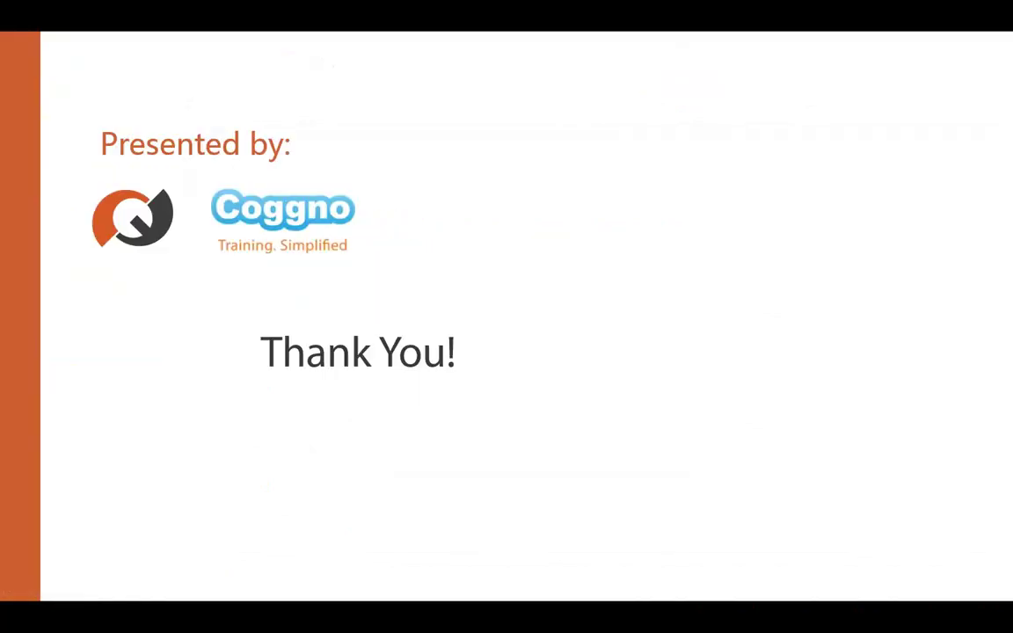